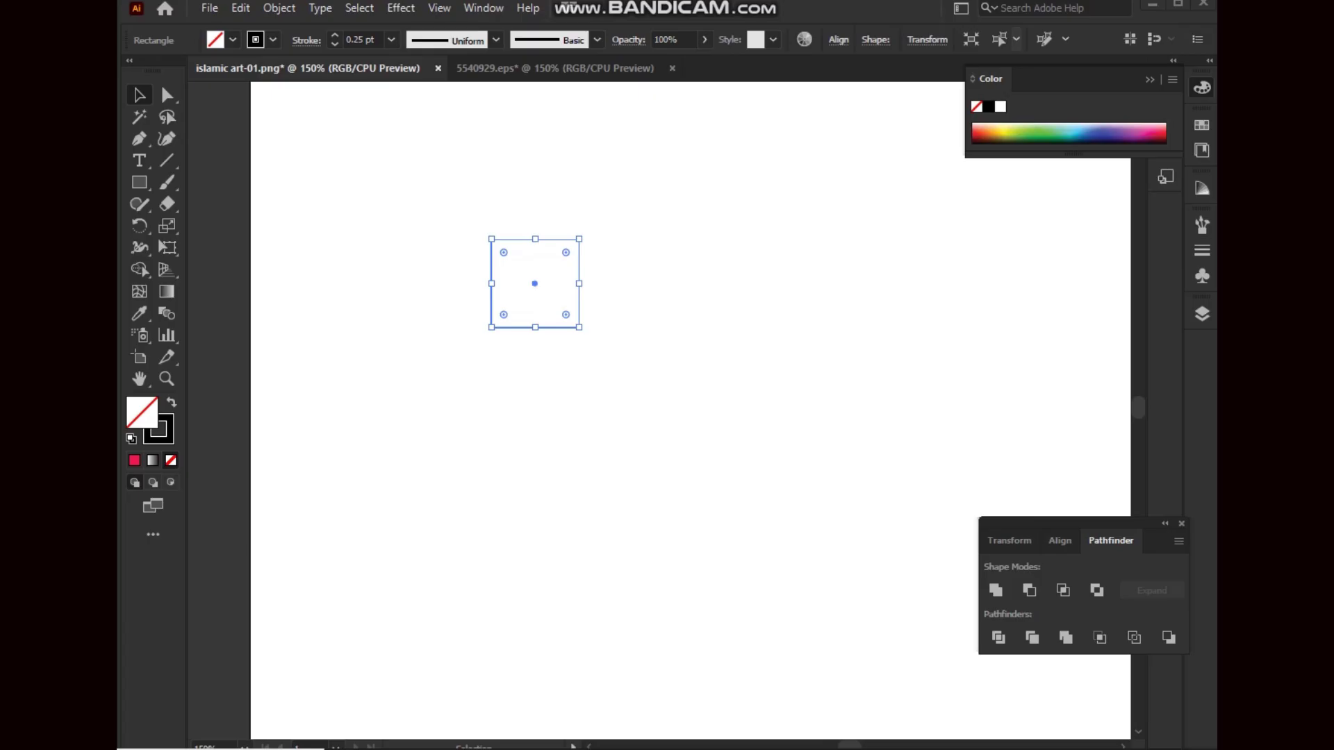
Copy the square into a 3×3 grid of squares
{"action": "left_click_drag", "start_coordinate": [535, 284], "coordinate": [622, 283]}
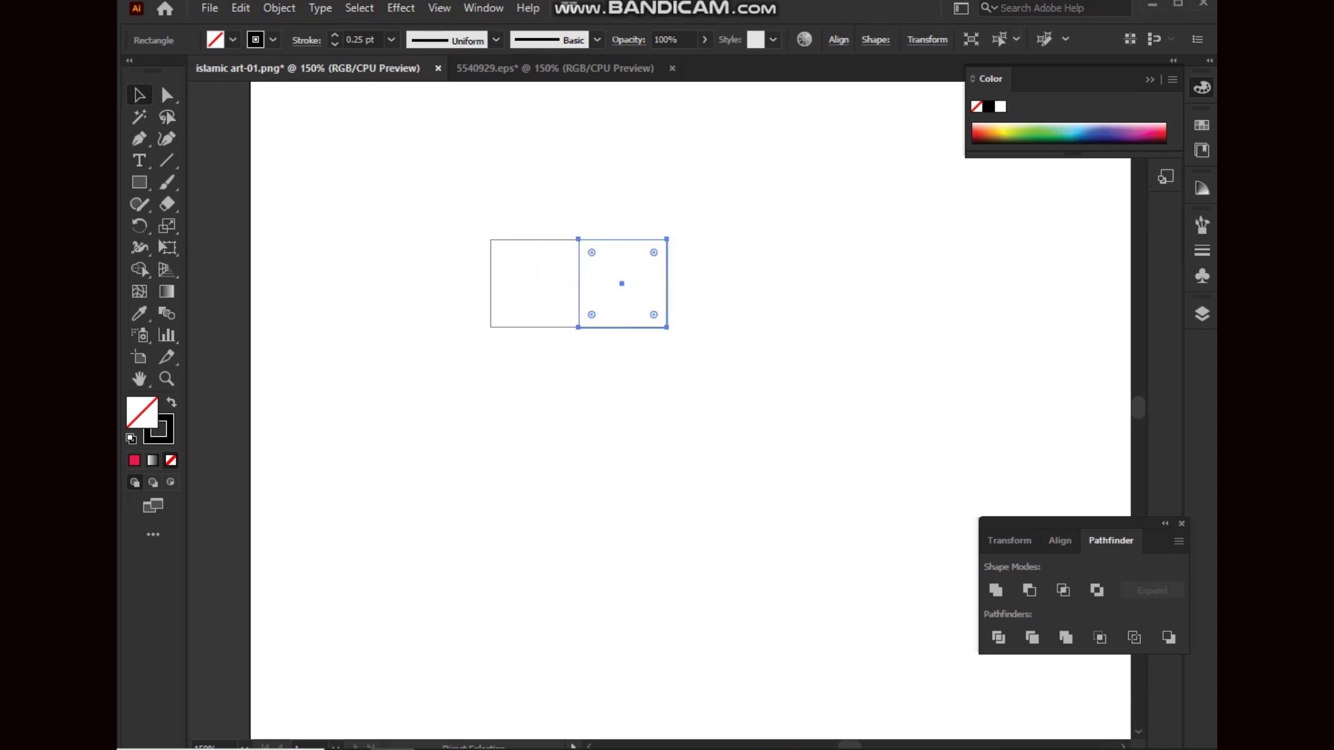
{"action": "left_click_drag", "start_coordinate": [440, 229], "coordinate": [798, 388]}
{"action": "left_click_drag", "start_coordinate": [622, 283], "coordinate": [623, 371]}
{"action": "key", "text": "ctrl+d"}
Add 45° rotated diamond copies over the middle-right and top-middle squares
{"action": "left_click", "coordinate": [751, 374]}
{"action": "left_click", "coordinate": [279, 8]}
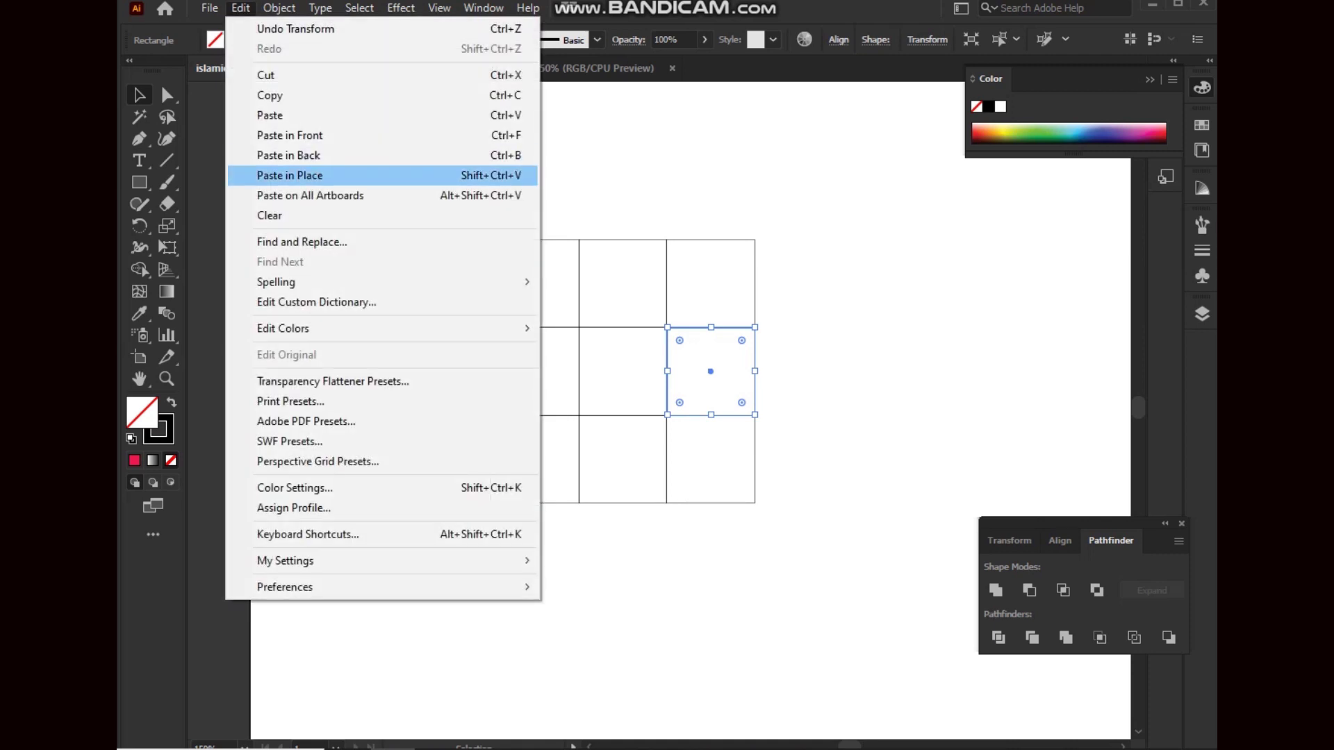
{"action": "left_click", "coordinate": [289, 175]}
{"action": "left_click_drag", "start_coordinate": [761, 321], "coordinate": [714, 305]}
{"action": "key", "text": "a"}
{"action": "left_click", "coordinate": [604, 239]}
{"action": "left_click_drag", "start_coordinate": [677, 230], "coordinate": [623, 206]}
Repeat the 45° diamond copies over the middle-left and bottom-middle squares
{"action": "left_click", "coordinate": [492, 369]}
{"action": "key", "text": "ctrl"}
{"action": "key", "text": "ctrl+d"}
{"action": "left_click", "coordinate": [638, 502]}
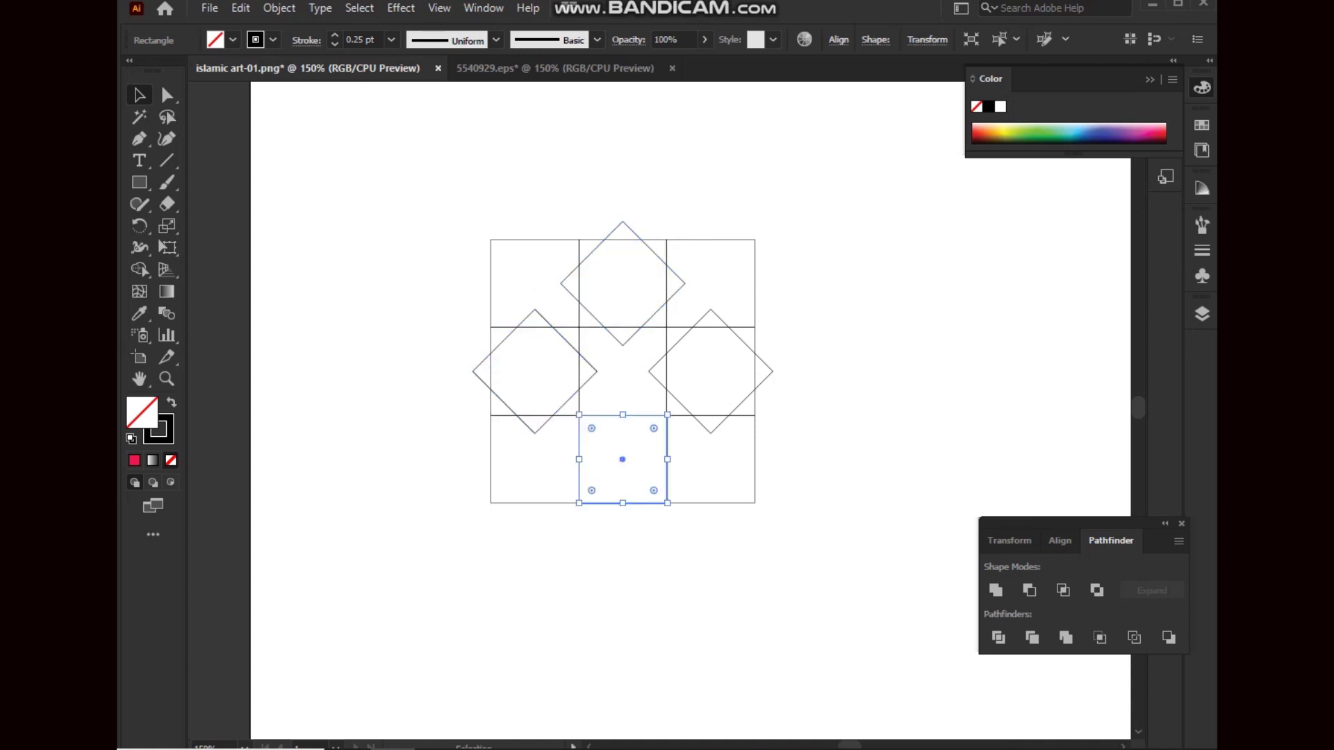
{"action": "key", "text": "ctrl+d"}
{"action": "left_click", "coordinate": [639, 392]}
Duplicate the whole grid-and-diamond pattern beside the original
{"action": "mouse_move", "coordinate": [597, 372]}
{"action": "left_mouse_down"}
{"action": "mouse_move", "coordinate": [502, 337]}
{"action": "mouse_move", "coordinate": [866, 337]}
{"action": "left_mouse_up"}
{"action": "key", "text": "ctrl+a"}
{"action": "key", "text": "ctrl+shift+a"}
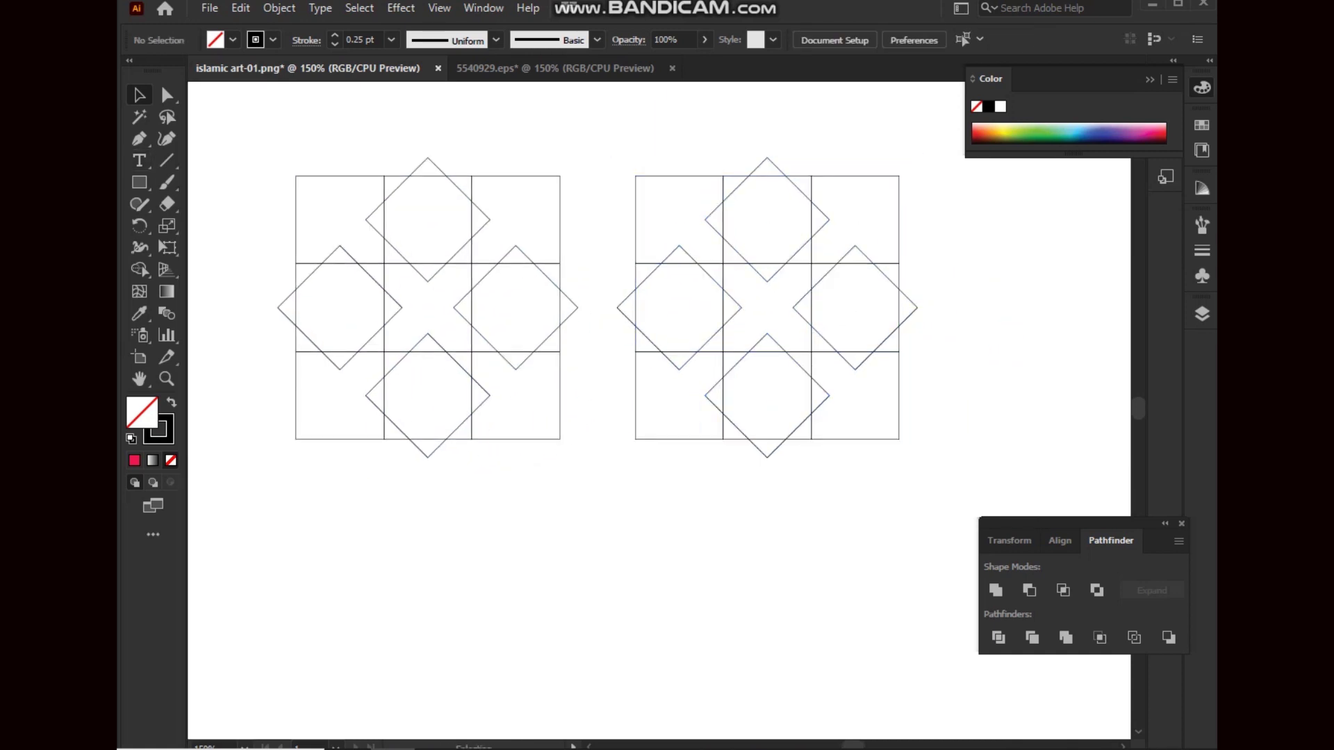
Shape Builder the left pattern into a red eight-point star, cross and diamond
{"action": "key", "text": "ctrl+a"}
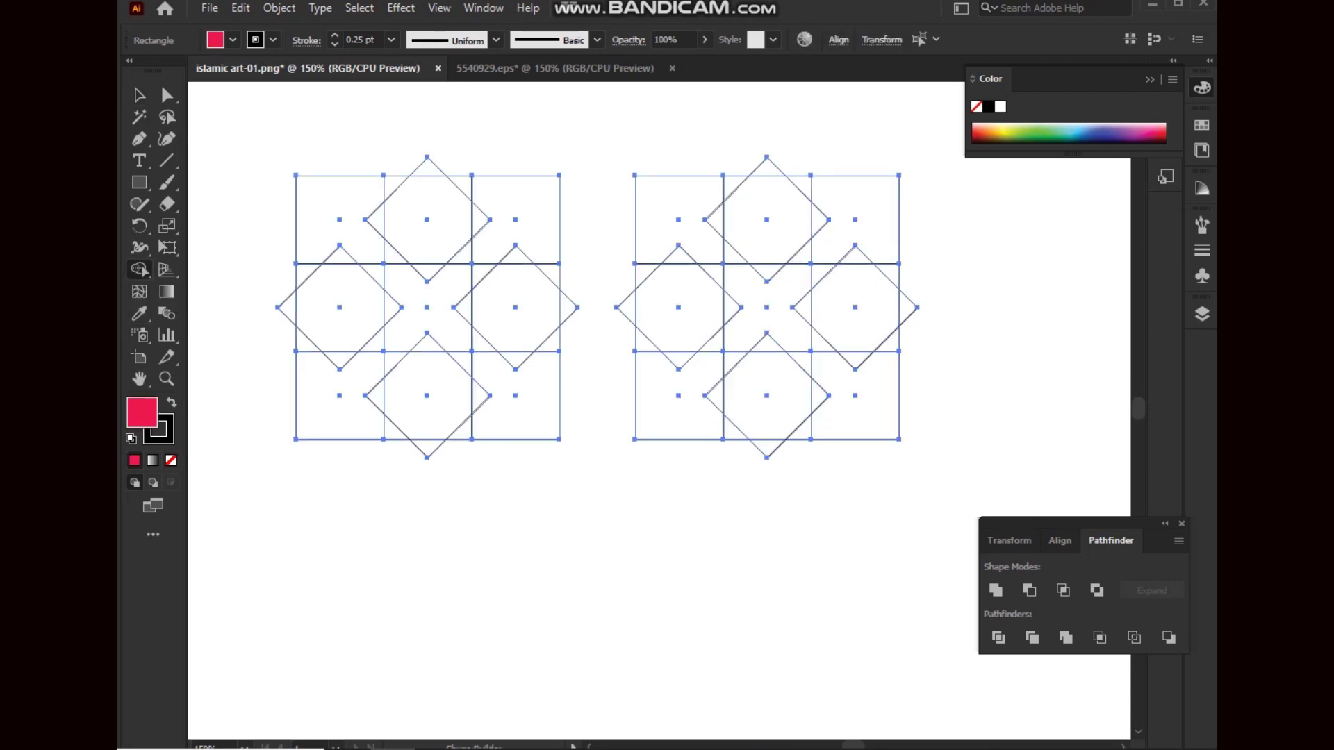
{"action": "left_click_drag", "start_coordinate": [298, 273], "coordinate": [361, 327]}
{"action": "left_click", "coordinate": [392, 307]}
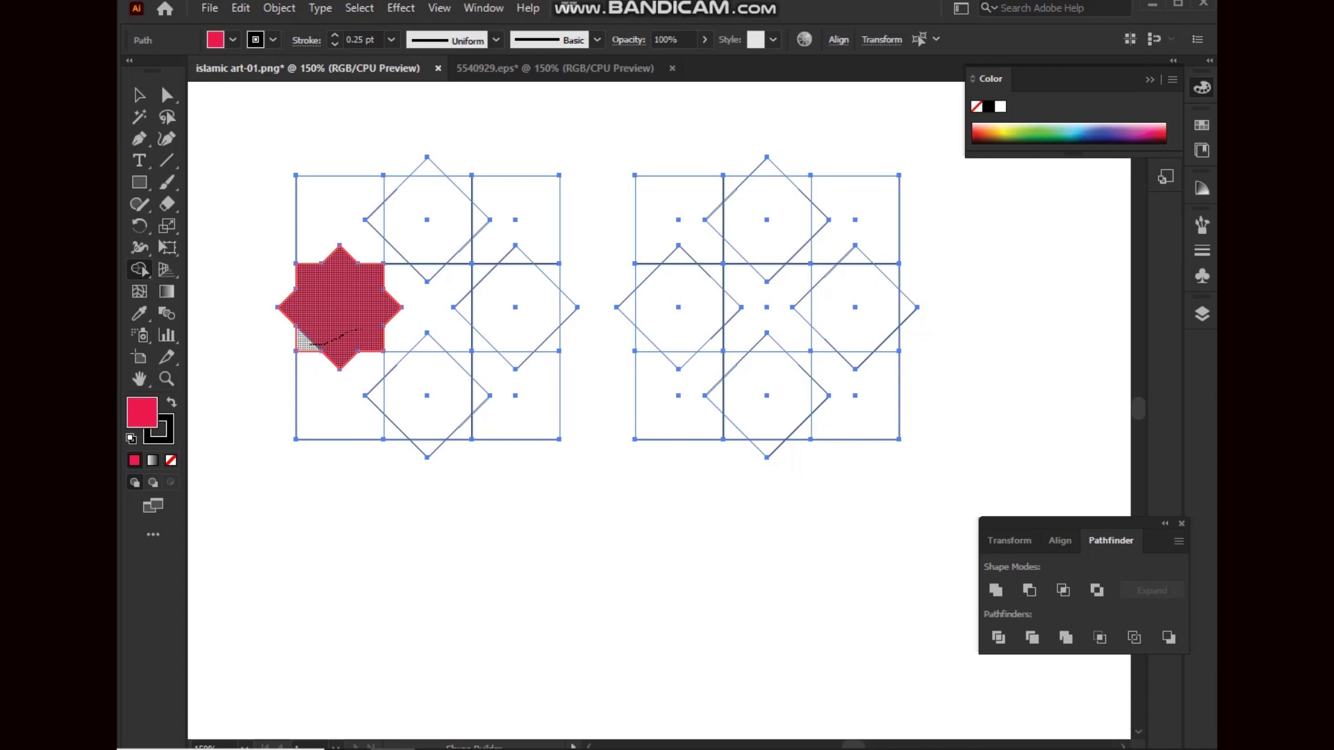
{"action": "left_click_drag", "start_coordinate": [357, 331], "coordinate": [368, 326]}
{"action": "left_click", "coordinate": [428, 306]}
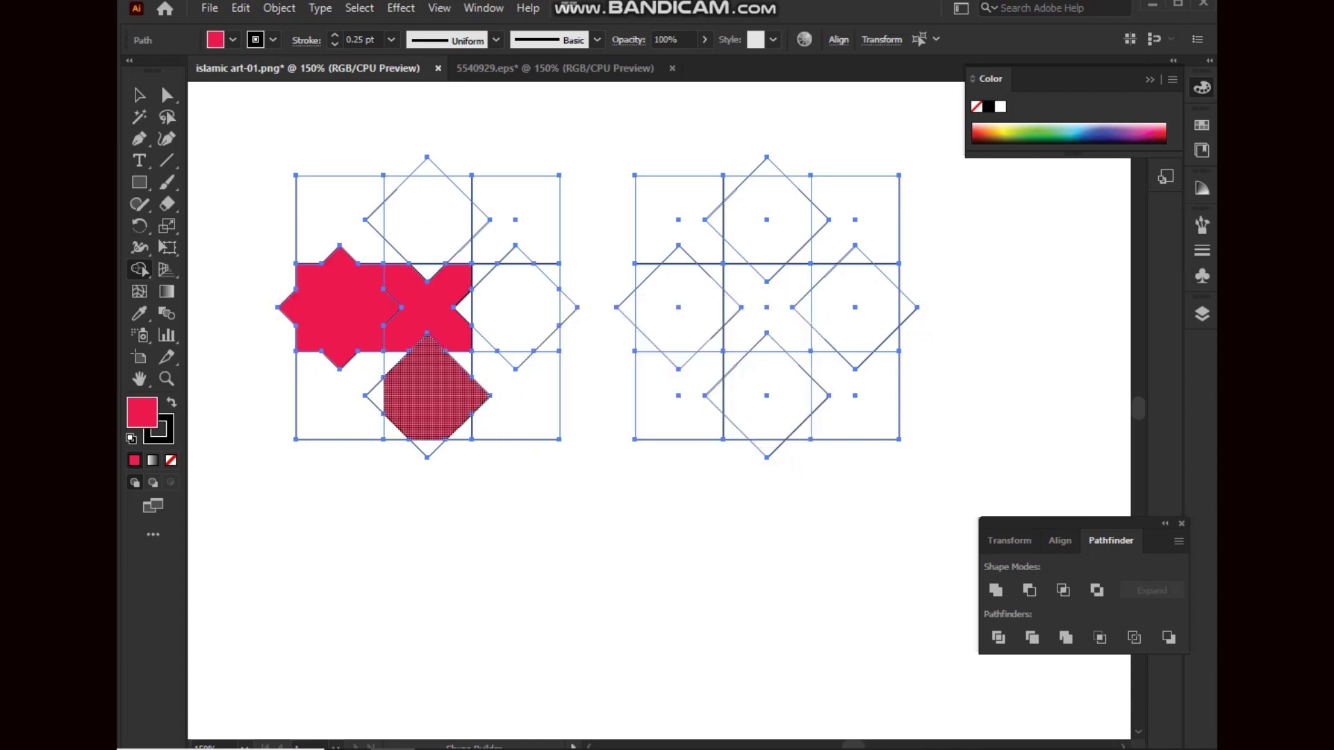
Select and cut the red shapes, then delete the left pattern's leftover outlines
{"action": "key", "text": "y"}
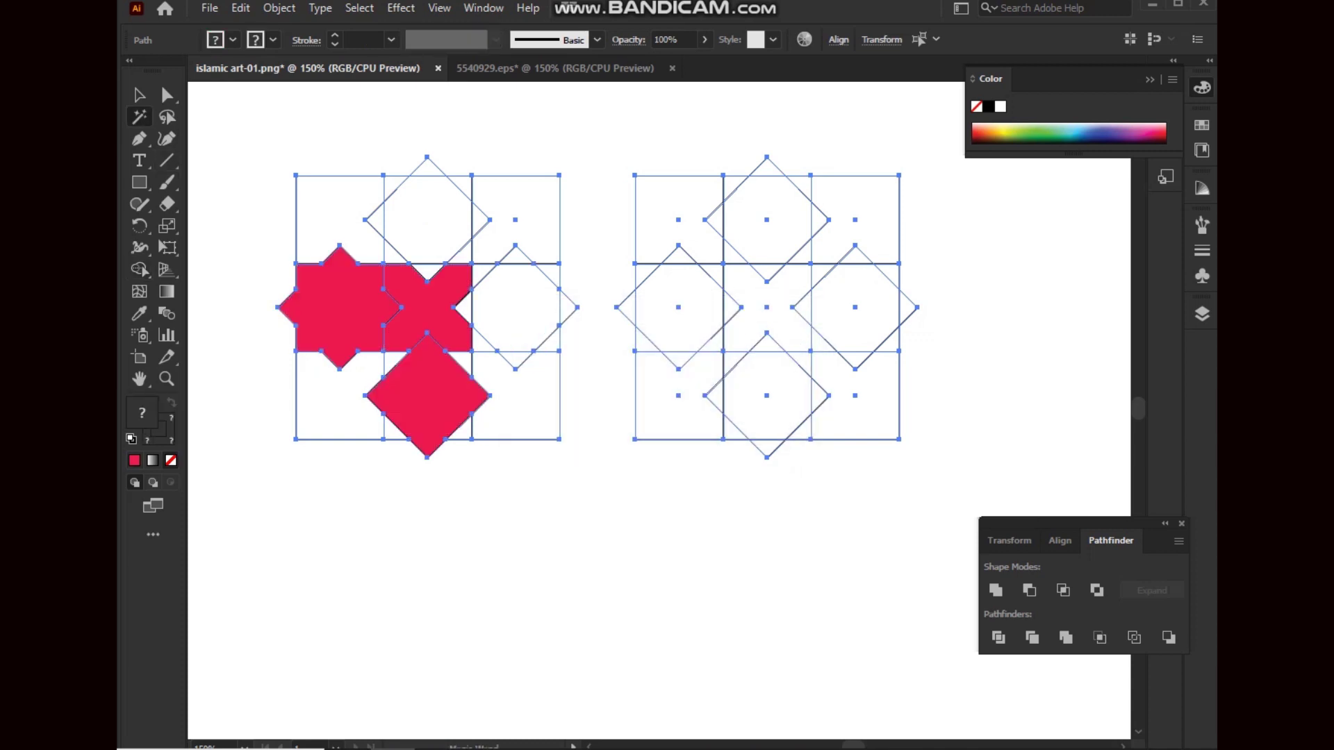
{"action": "key", "text": "Delete"}
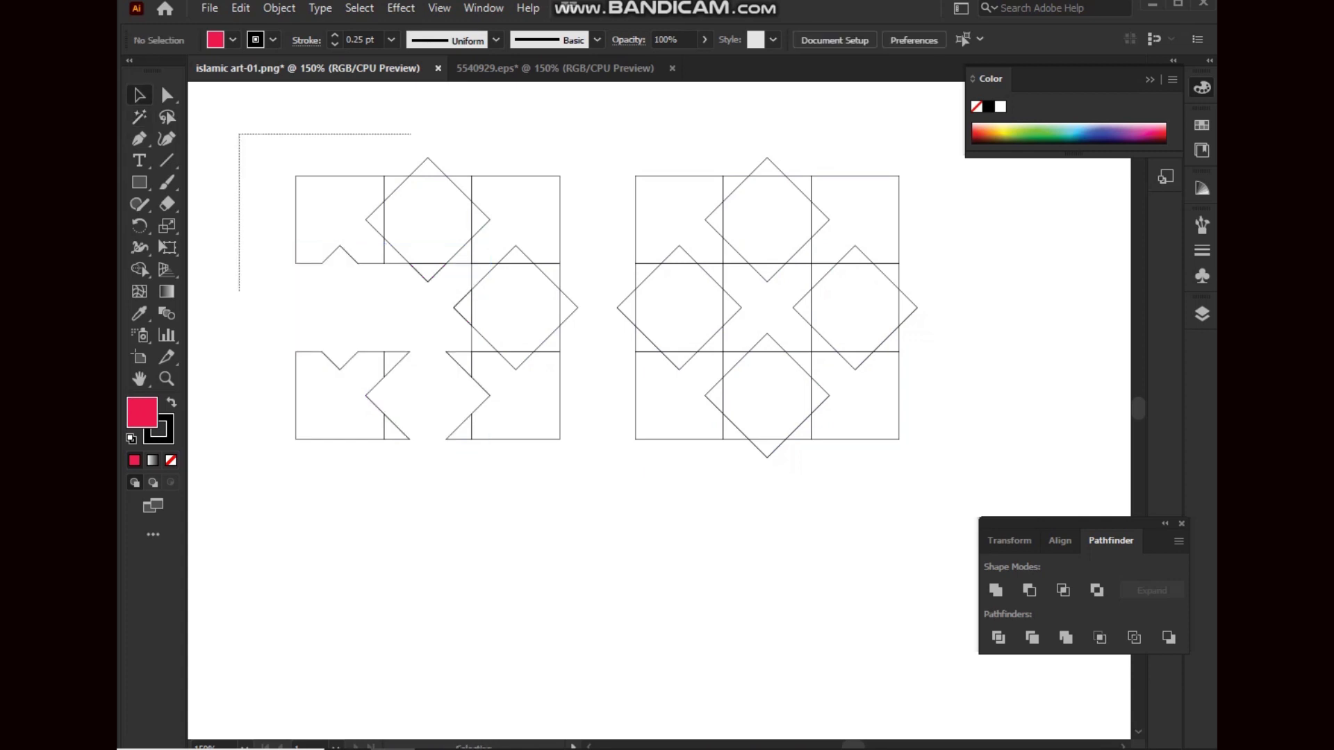
{"action": "left_click_drag", "start_coordinate": [239, 134], "coordinate": [611, 462]}
{"action": "key", "text": "Delete"}
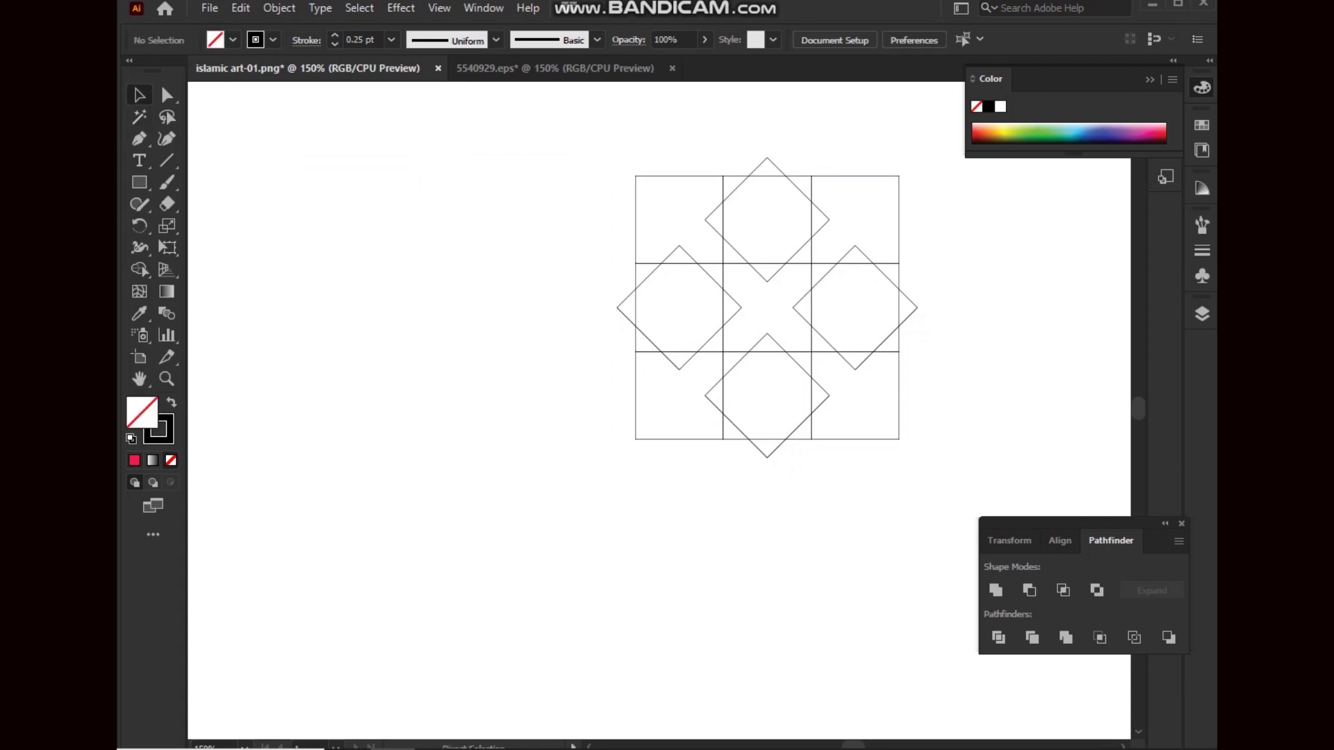
Bring the red shapes back and set the fill colour to dark green
{"action": "key", "text": "ctrl+z"}
{"action": "double_click", "coordinate": [141, 412]}
{"action": "left_click", "coordinate": [613, 403]}
{"action": "key", "text": "Return"}
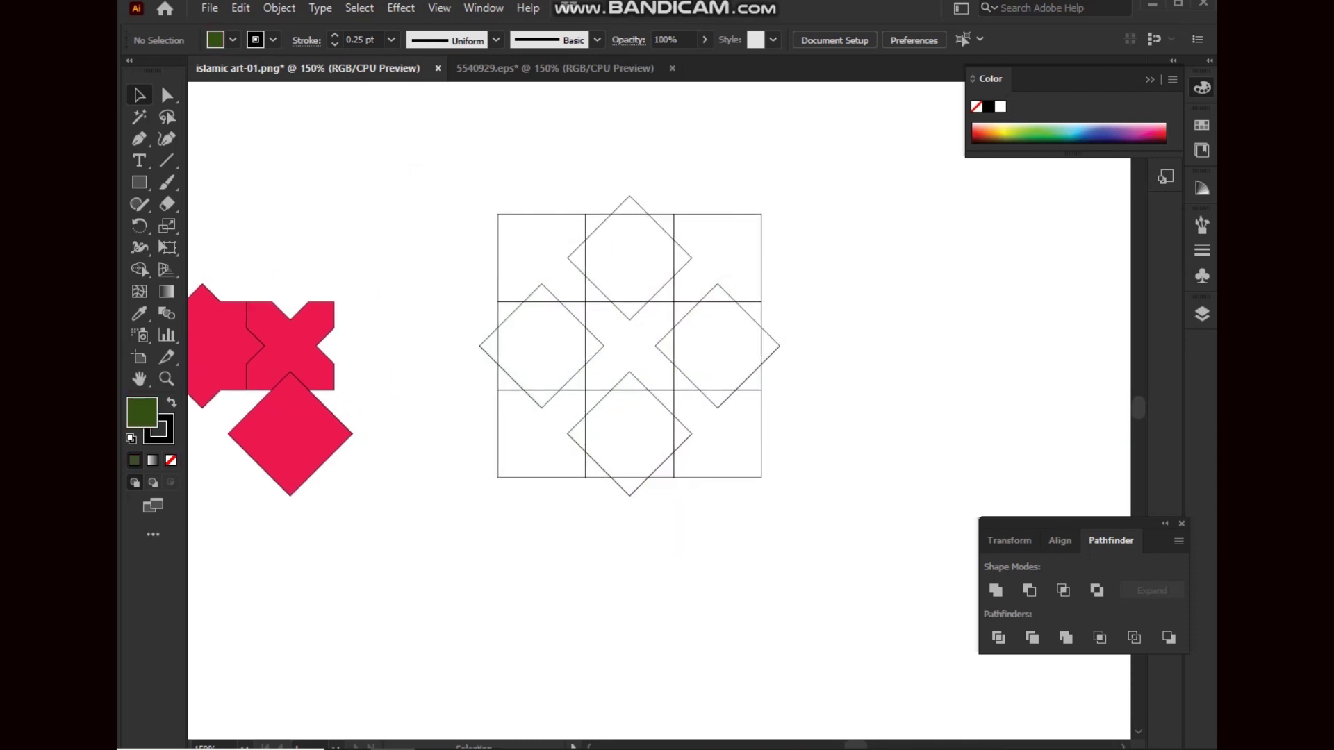
Draw a small diamond in the grid's centre cell with the Pen tool
{"action": "left_click", "coordinate": [603, 345]}
{"action": "left_click", "coordinate": [629, 372]}
{"action": "left_click", "coordinate": [656, 345]}
{"action": "left_click", "coordinate": [630, 319]}
Shape Builder the grid pieces into a dark green eight-point star and cross
{"action": "left_click_drag", "start_coordinate": [406, 168], "coordinate": [782, 527]}
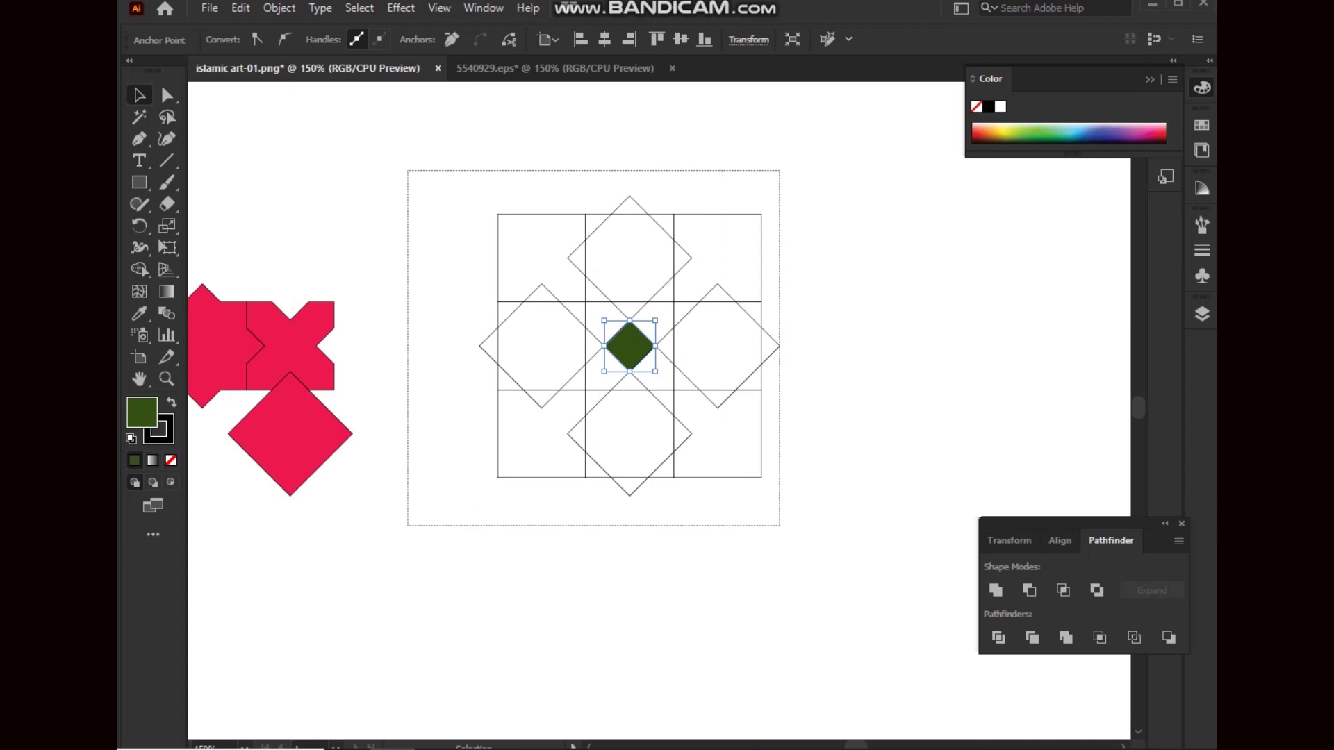
{"action": "key", "text": "ctrl+shift+a"}
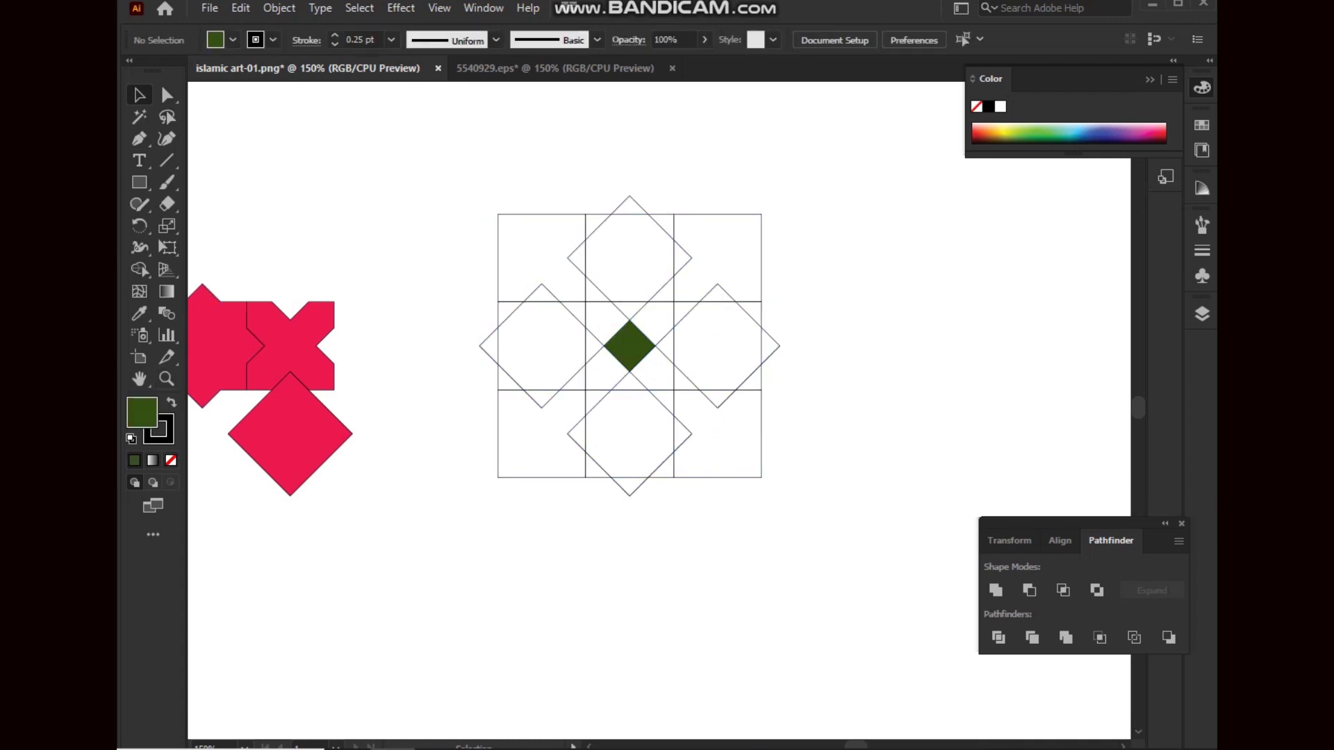
{"action": "left_click_drag", "start_coordinate": [455, 189], "coordinate": [784, 500]}
{"action": "left_click_drag", "start_coordinate": [538, 306], "coordinate": [541, 398]}
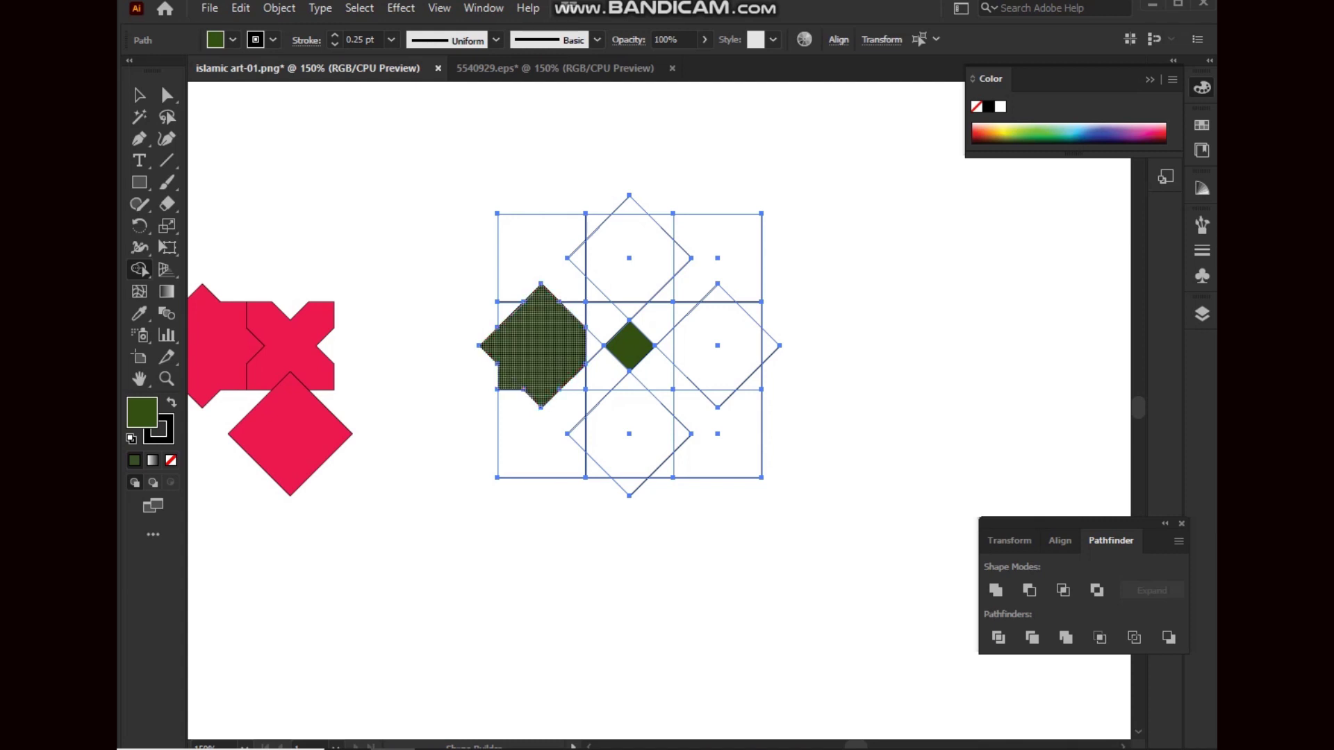
{"action": "left_click_drag", "start_coordinate": [549, 347], "coordinate": [592, 351]}
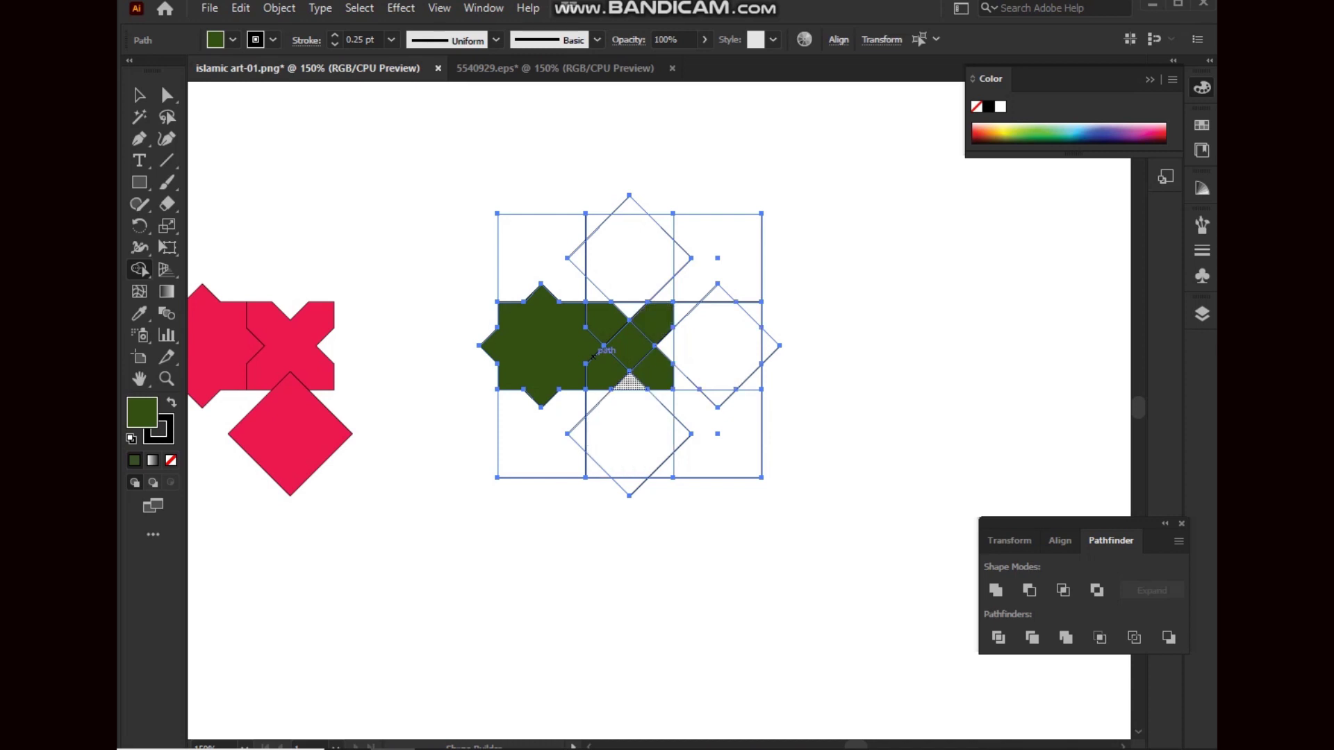
Cut the green shapes, delete the leftover grid outlines and paste them back
{"action": "key", "text": "Delete"}
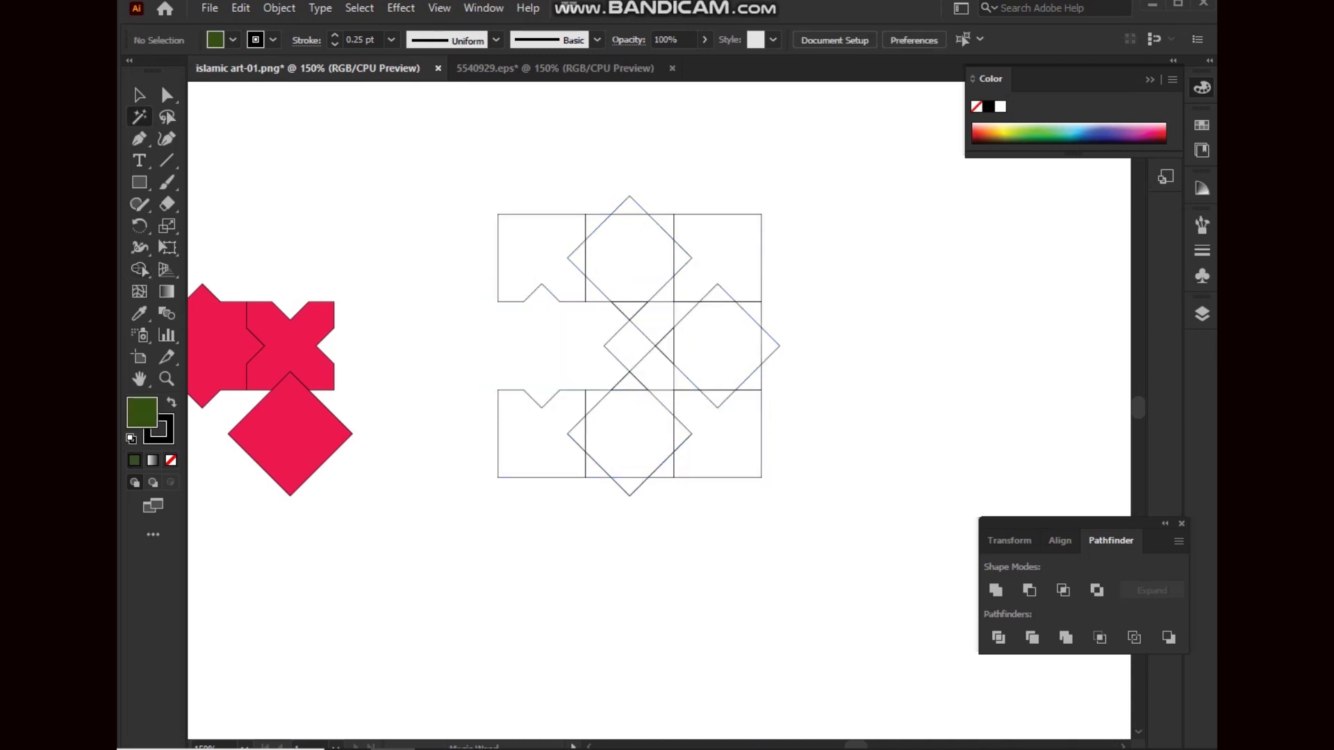
{"action": "left_click_drag", "start_coordinate": [489, 294], "coordinate": [753, 521]}
{"action": "key", "text": "Delete"}
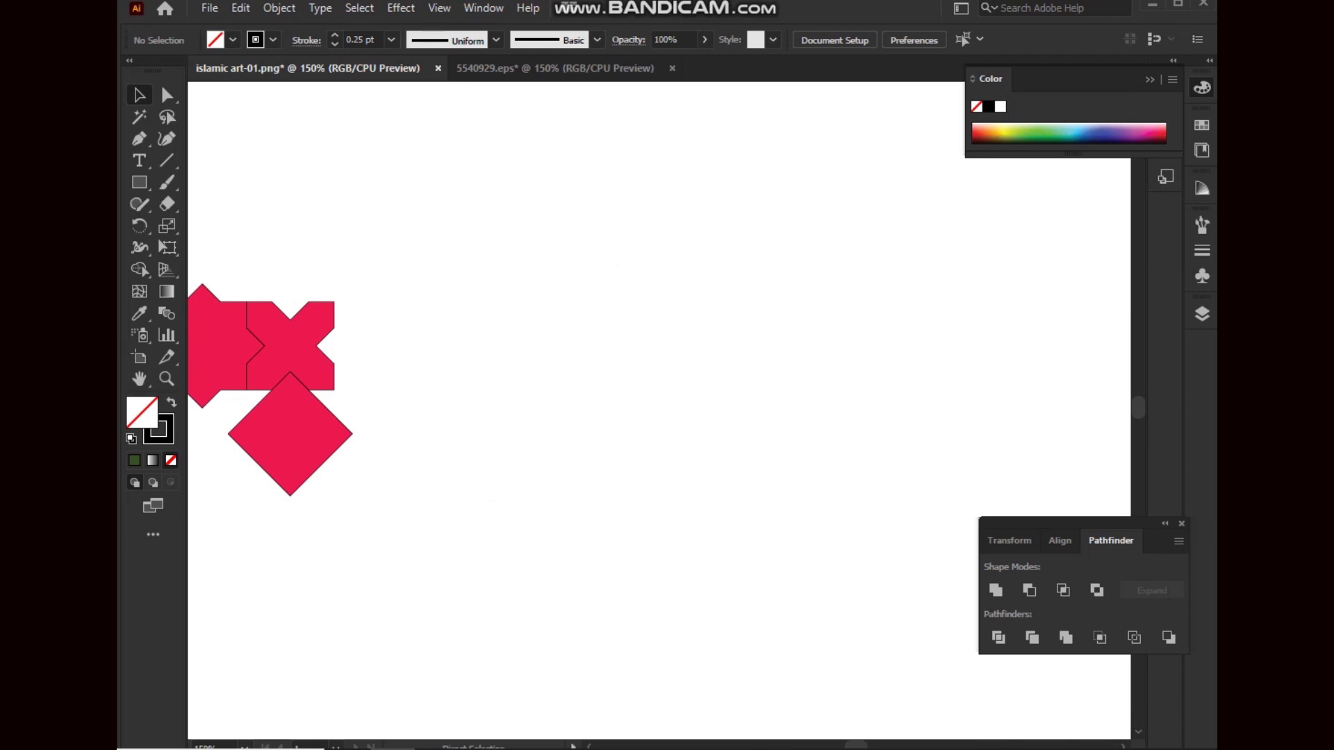
{"action": "key", "text": "ctrl+v"}
{"action": "key", "text": "ctrl+shift+a"}
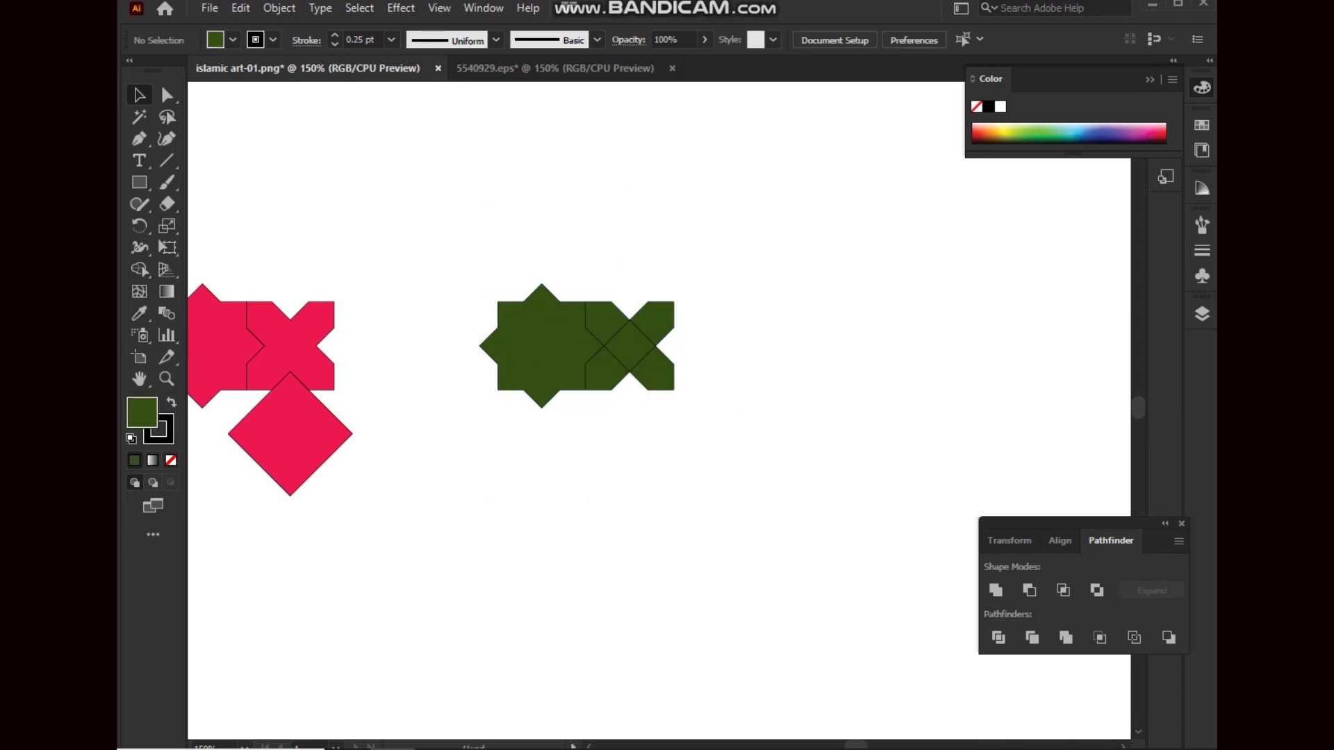
Make every shape an unfilled dark green outline
{"action": "scroll", "coordinate": [625, 389], "scroll_direction": "left", "scroll_amount": 5}
{"action": "key", "text": "ctrl+a"}
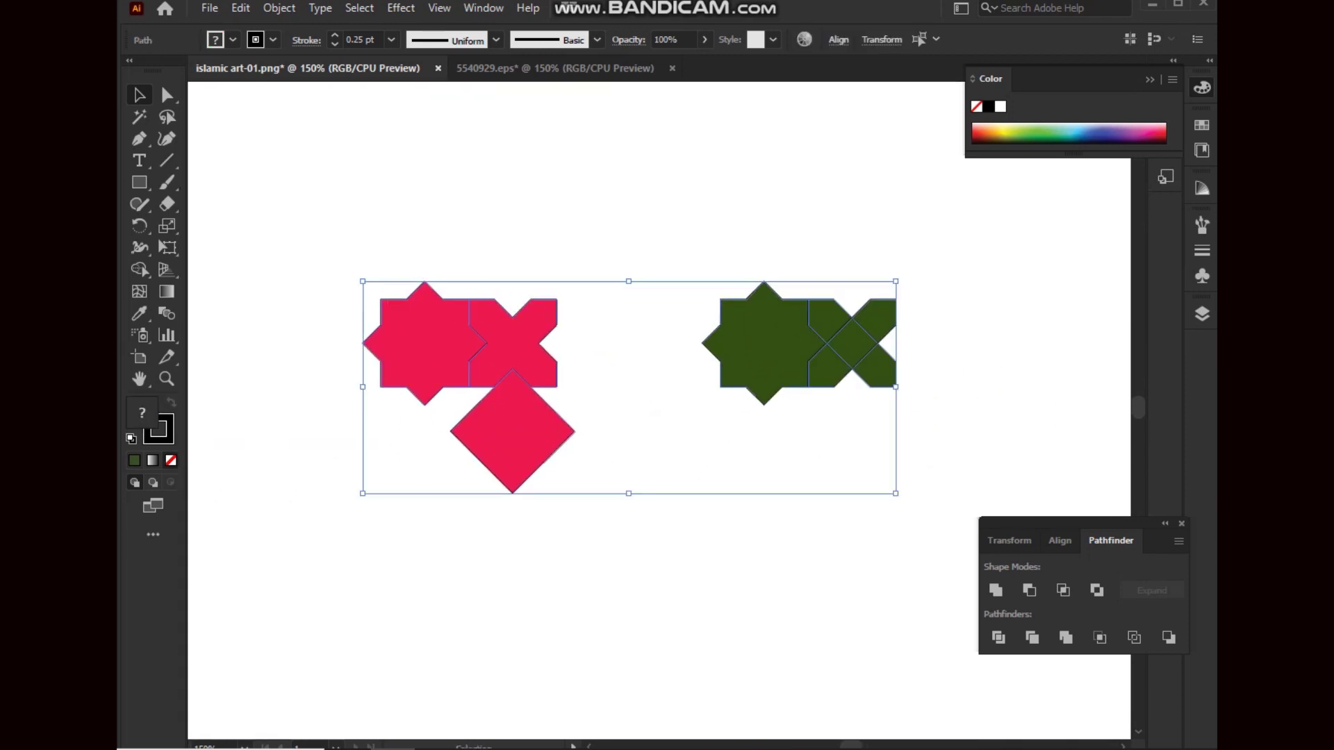
{"action": "key", "text": "comma"}
{"action": "key", "text": "slash"}
Offset Path the stars and diamond by -6 mm to add inset copies
{"action": "left_click_drag", "start_coordinate": [321, 278], "coordinate": [584, 497]}
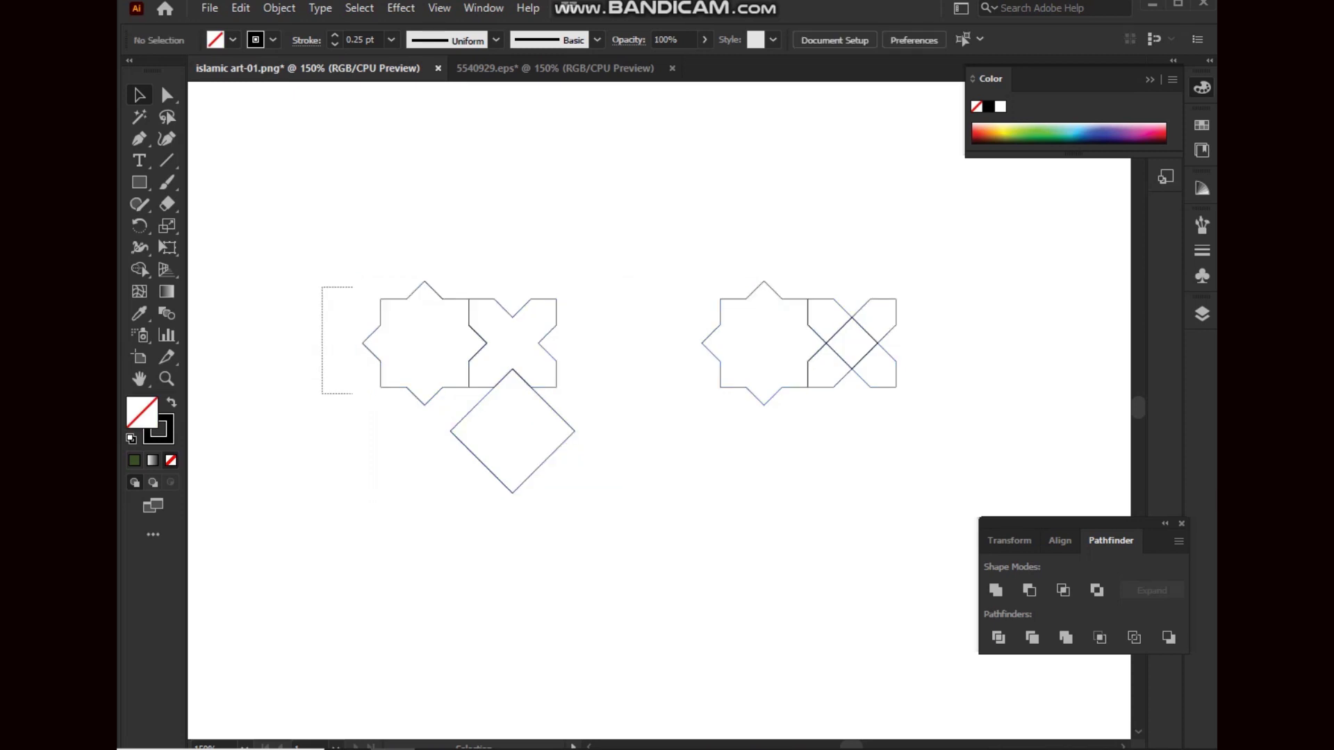
{"action": "left_click", "coordinate": [720, 377], "text": "shift"}
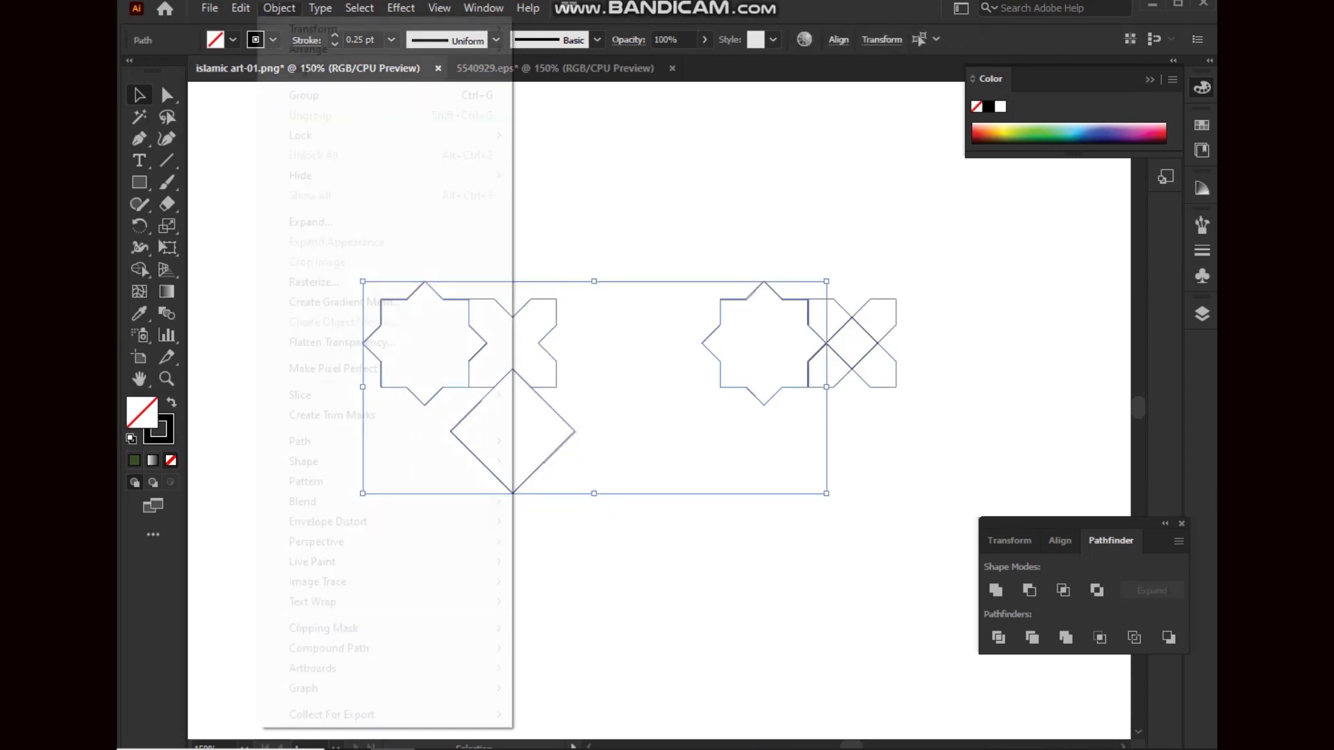
{"action": "left_click", "coordinate": [279, 8]}
{"action": "left_click", "coordinate": [699, 509]}
{"action": "type", "text": "-6"}
{"action": "key", "text": "Tab"}
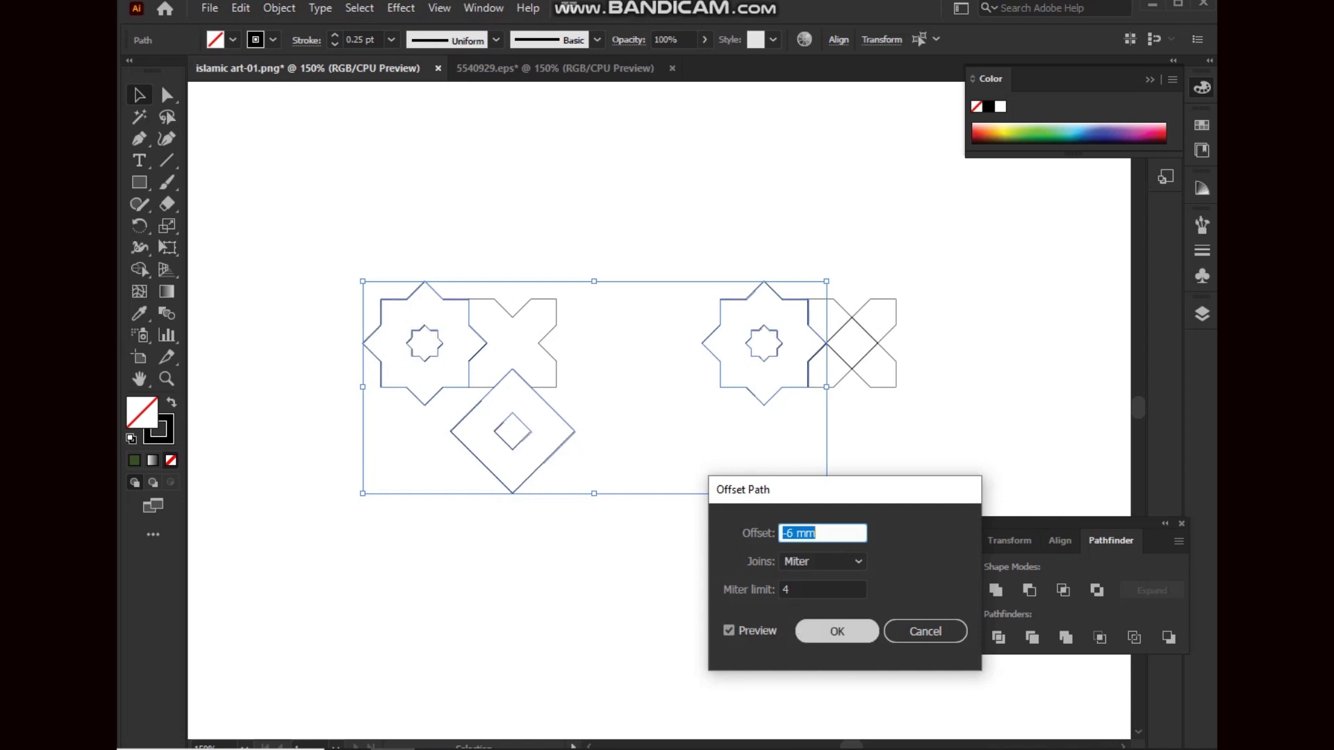
{"action": "key", "text": "Return"}
{"action": "key", "text": "ctrl+shift+a"}
{"action": "key", "text": "ctrl+minus"}
{"action": "key", "text": "ctrl+minus"}
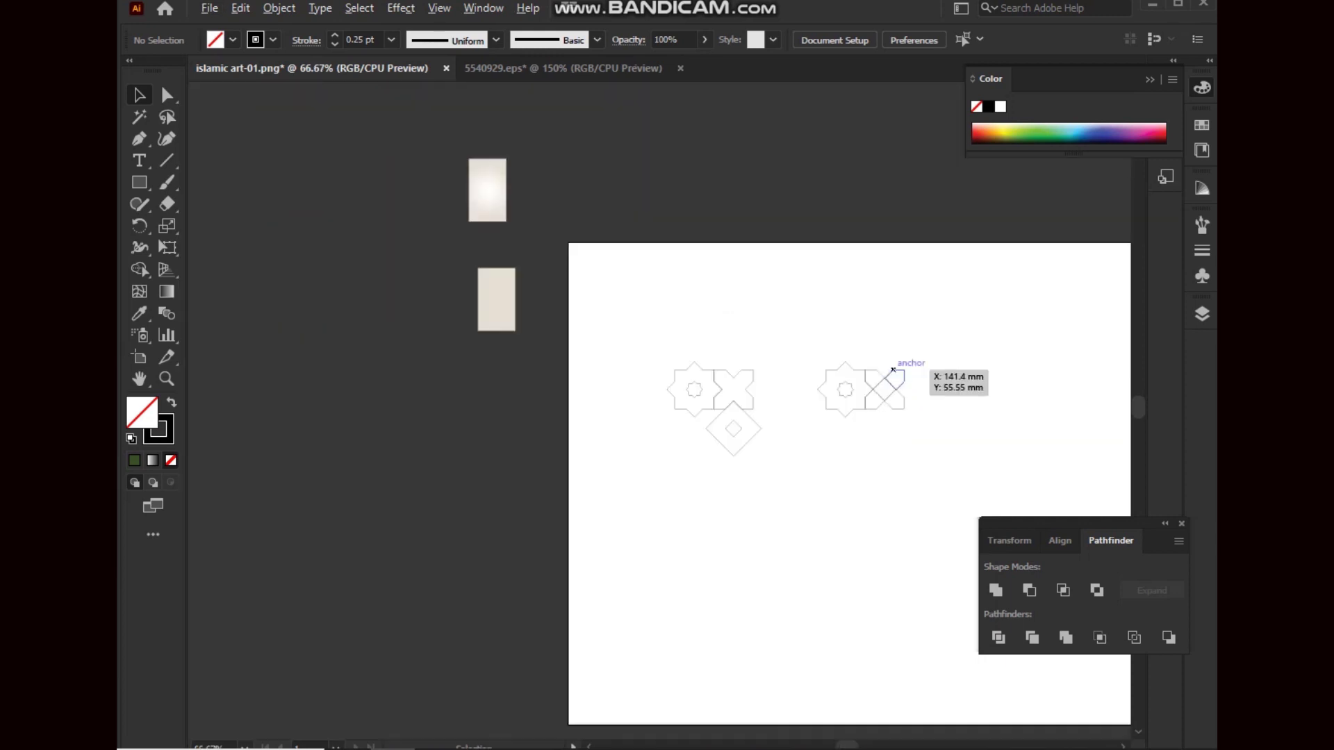
Group the star-and-cross shapes and move the group to the artboard's top-left corner
{"action": "left_click_drag", "start_coordinate": [765, 417], "coordinate": [511, 298]}
{"action": "key", "text": "ctrl+plus"}
{"action": "key", "text": "ctrl+plus"}
{"action": "key", "text": "ctrl+z"}
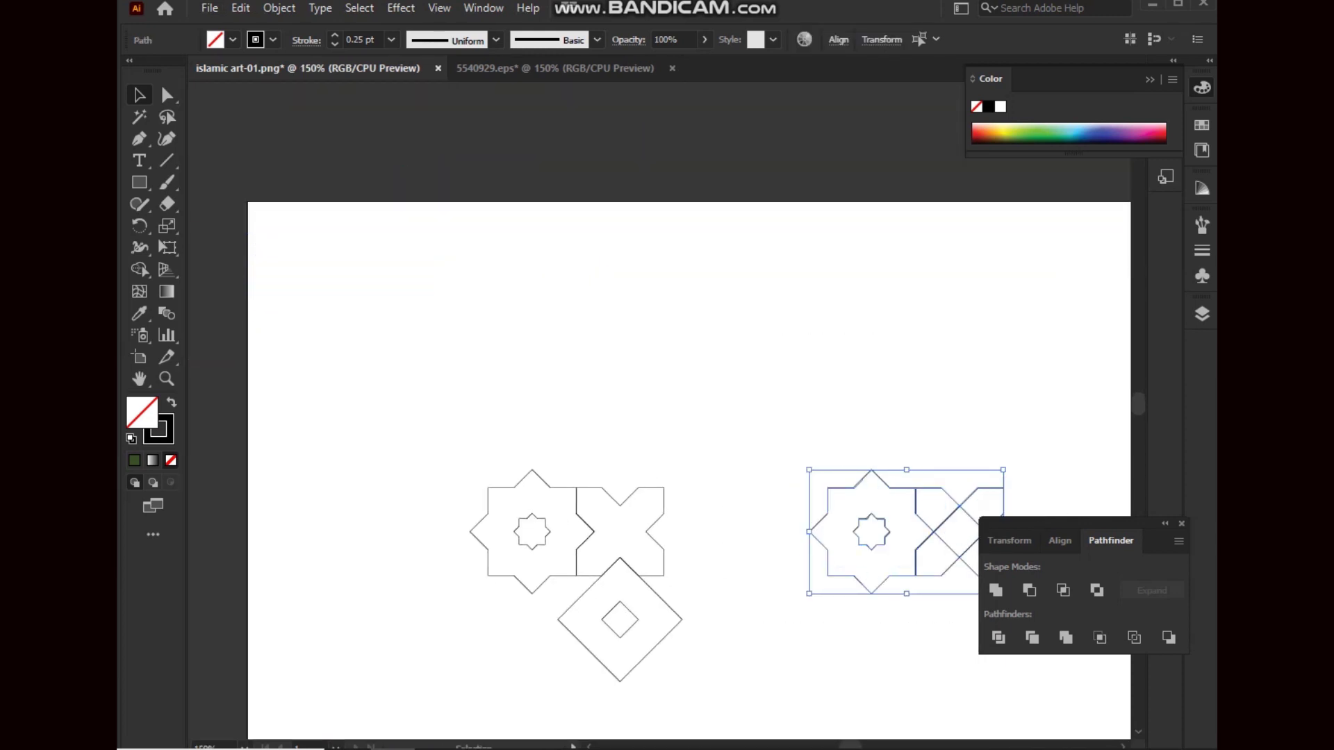
{"action": "left_click_drag", "start_coordinate": [1077, 524], "coordinate": [1163, 569]}
{"action": "key", "text": "ctrl+g"}
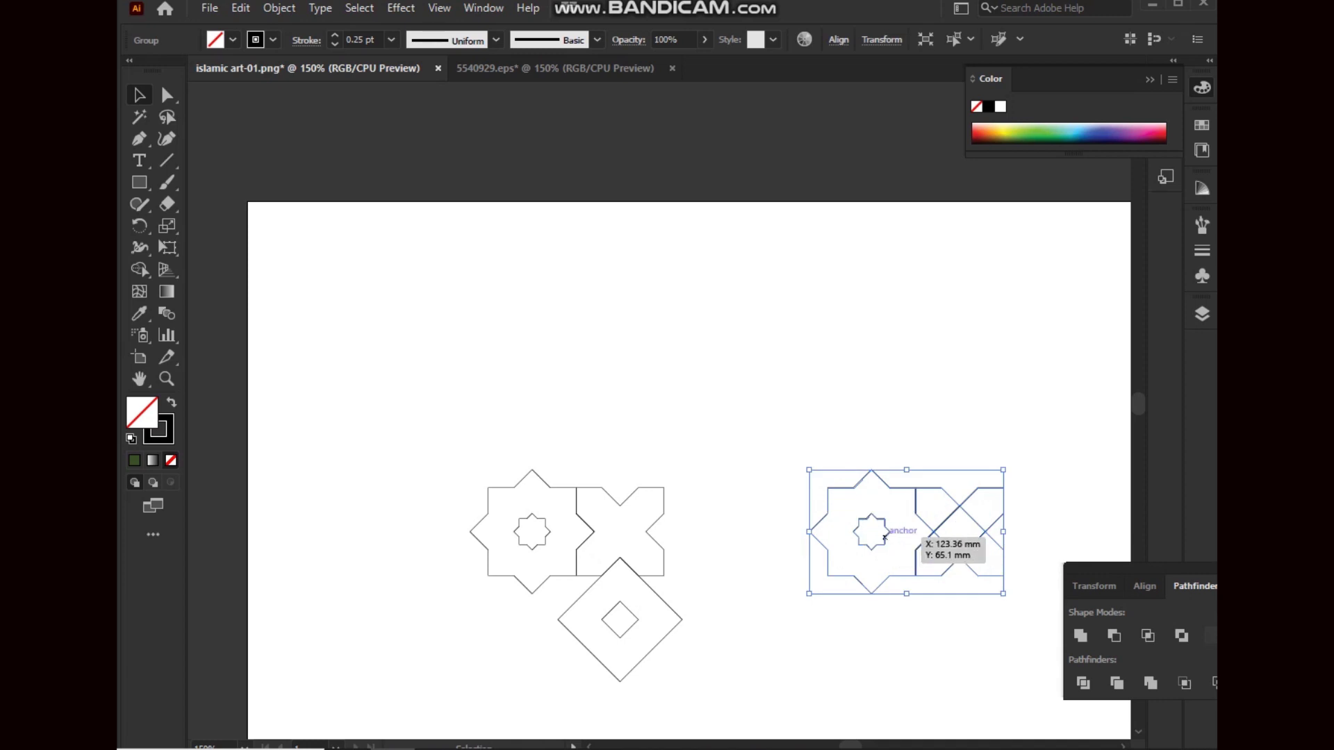
{"action": "left_click_drag", "start_coordinate": [884, 537], "coordinate": [323, 382]}
Move the lower star-and-cross group up and left beside the others
{"action": "left_click_drag", "start_coordinate": [692, 429], "coordinate": [486, 519]}
{"action": "left_click_drag", "start_coordinate": [664, 594], "coordinate": [354, 351]}
{"action": "scroll", "coordinate": [417, 416], "scroll_direction": "up", "scroll_amount": 5}
{"action": "scroll", "coordinate": [417, 416], "scroll_direction": "down", "scroll_amount": 5}
{"action": "left_click_drag", "start_coordinate": [523, 307], "coordinate": [266, 491]}
{"action": "left_click_drag", "start_coordinate": [298, 239], "coordinate": [453, 328]}
{"action": "left_click", "coordinate": [625, 528]}
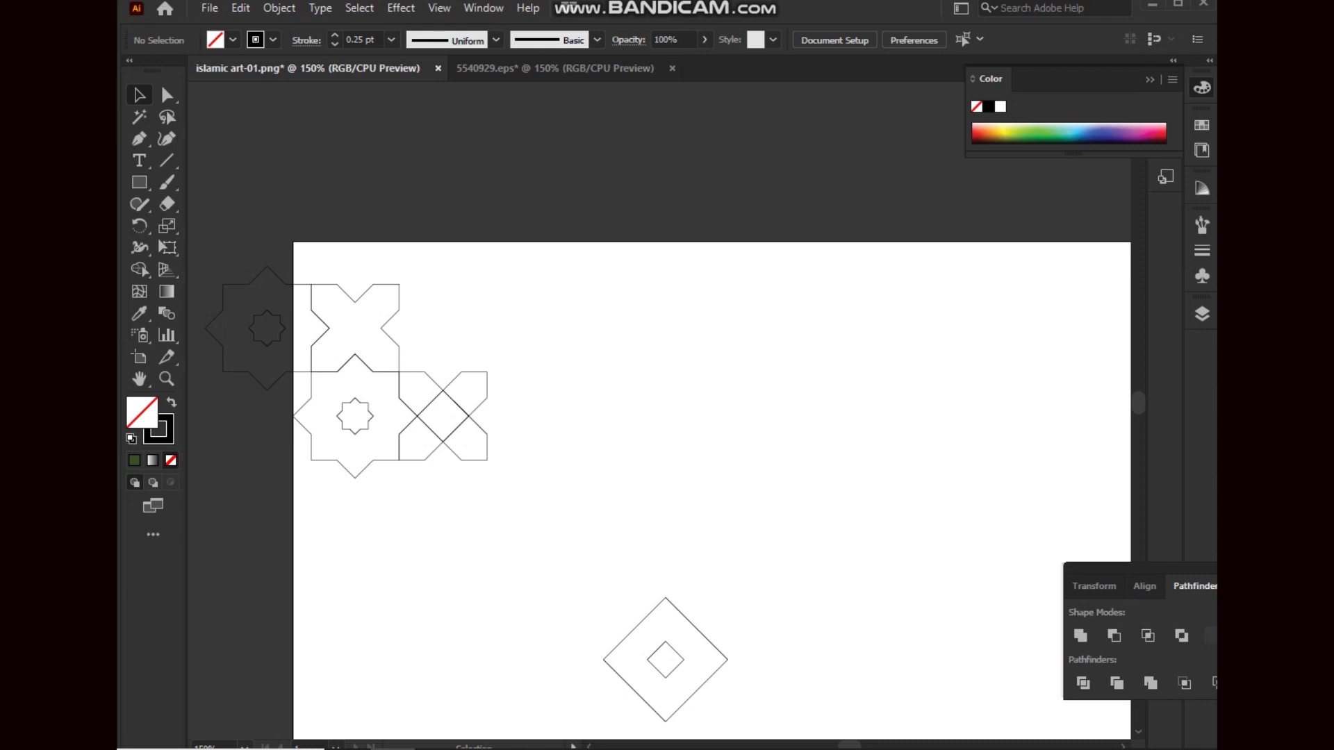
Undo the last moves and set the star/X copy at the artboard's top-left
{"action": "left_click_drag", "start_coordinate": [558, 324], "coordinate": [229, 485]}
{"action": "left_click", "coordinate": [254, 317]}
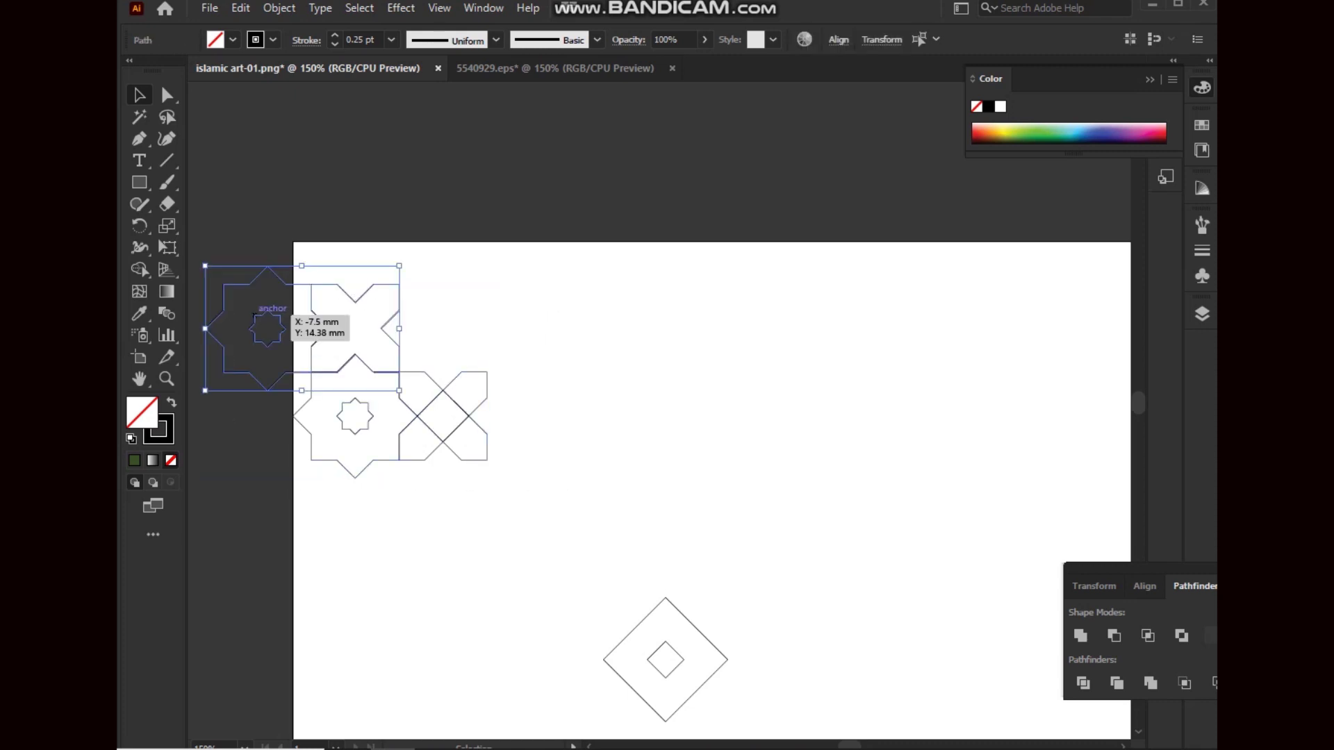
{"action": "key", "text": "ctrl+z"}
{"action": "key", "text": "ctrl+z"}
{"action": "mouse_move", "coordinate": [751, 480]}
{"action": "left_mouse_down"}
{"action": "mouse_move", "coordinate": [618, 643]}
{"action": "mouse_move", "coordinate": [397, 306]}
{"action": "left_mouse_up"}
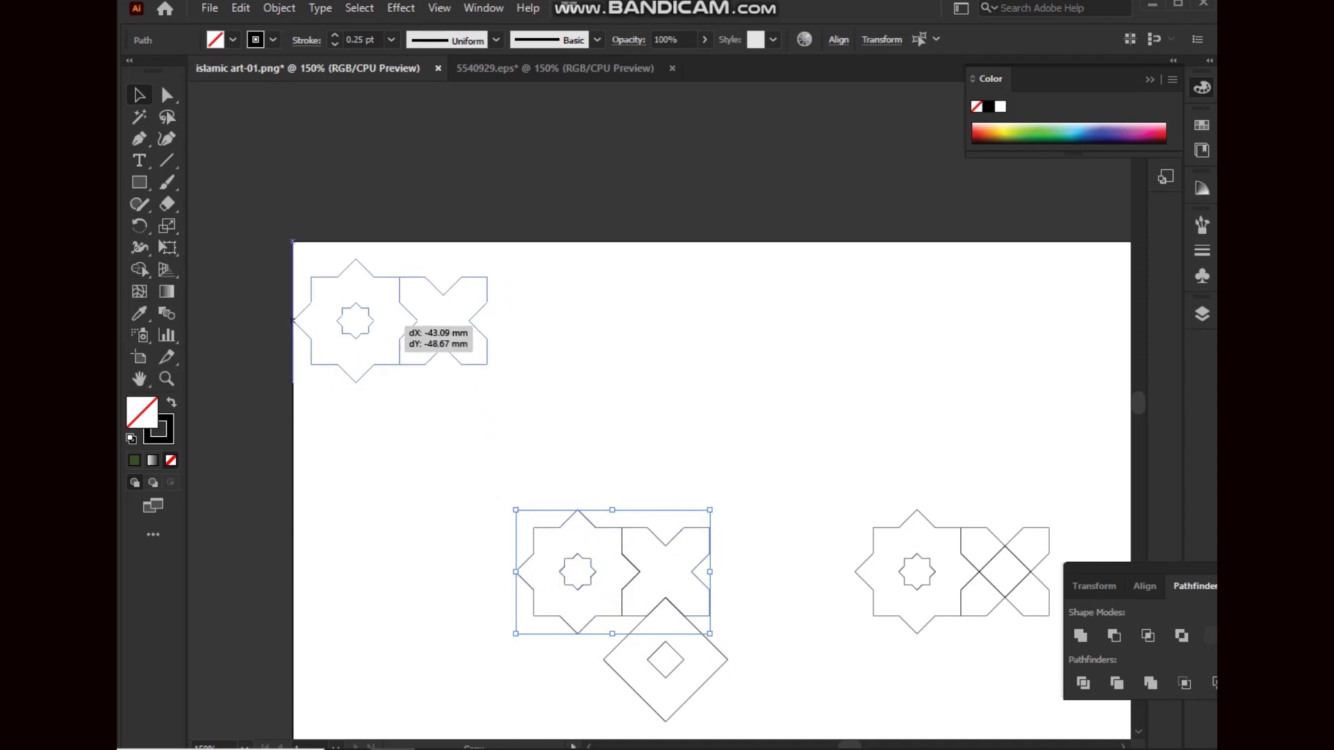
{"action": "left_click_drag", "start_coordinate": [399, 306], "coordinate": [400, 306]}
{"action": "left_click", "coordinate": [504, 274]}
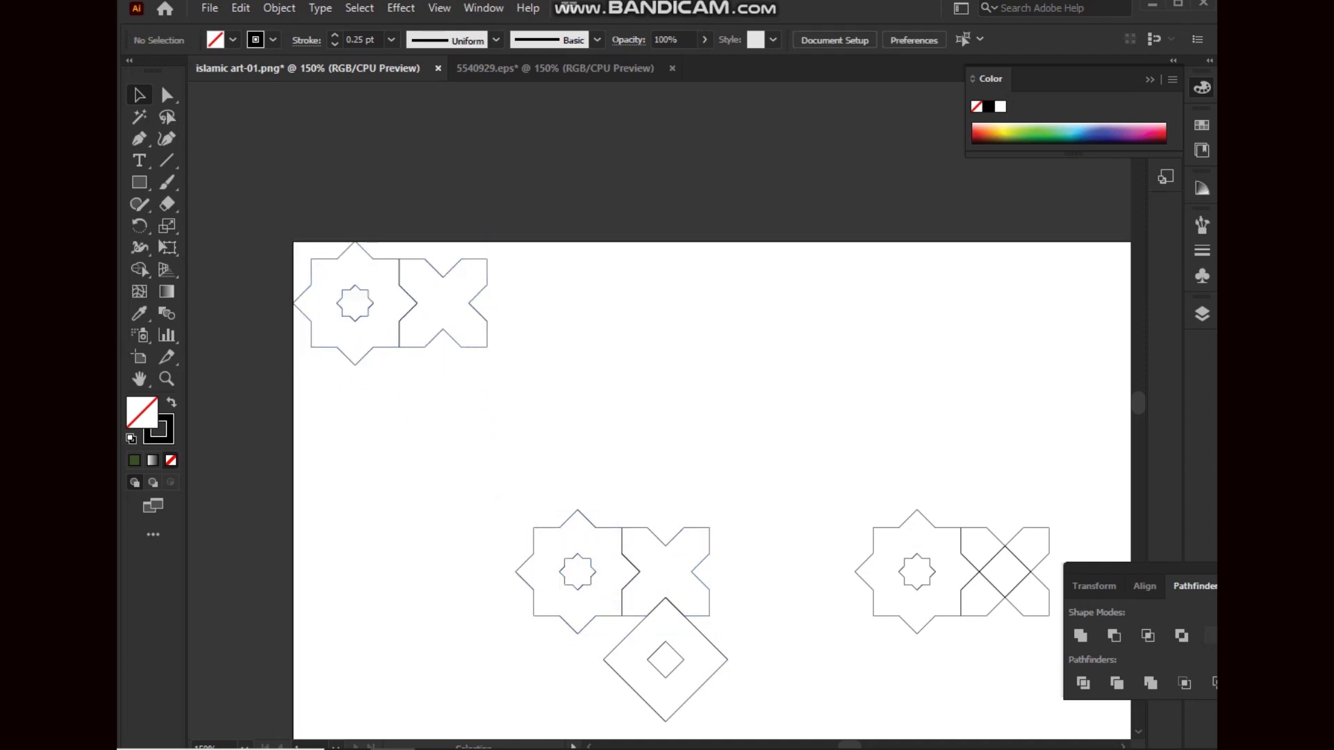
Fit two star/X groups together into a 2×2 tile, moving the diamond group aside
{"action": "left_click_drag", "start_coordinate": [1022, 614], "coordinate": [1022, 616]}
{"action": "mouse_move", "coordinate": [1049, 572]}
{"action": "left_mouse_down"}
{"action": "mouse_move", "coordinate": [399, 396]}
{"action": "mouse_move", "coordinate": [292, 398]}
{"action": "mouse_move", "coordinate": [578, 322]}
{"action": "left_mouse_up"}
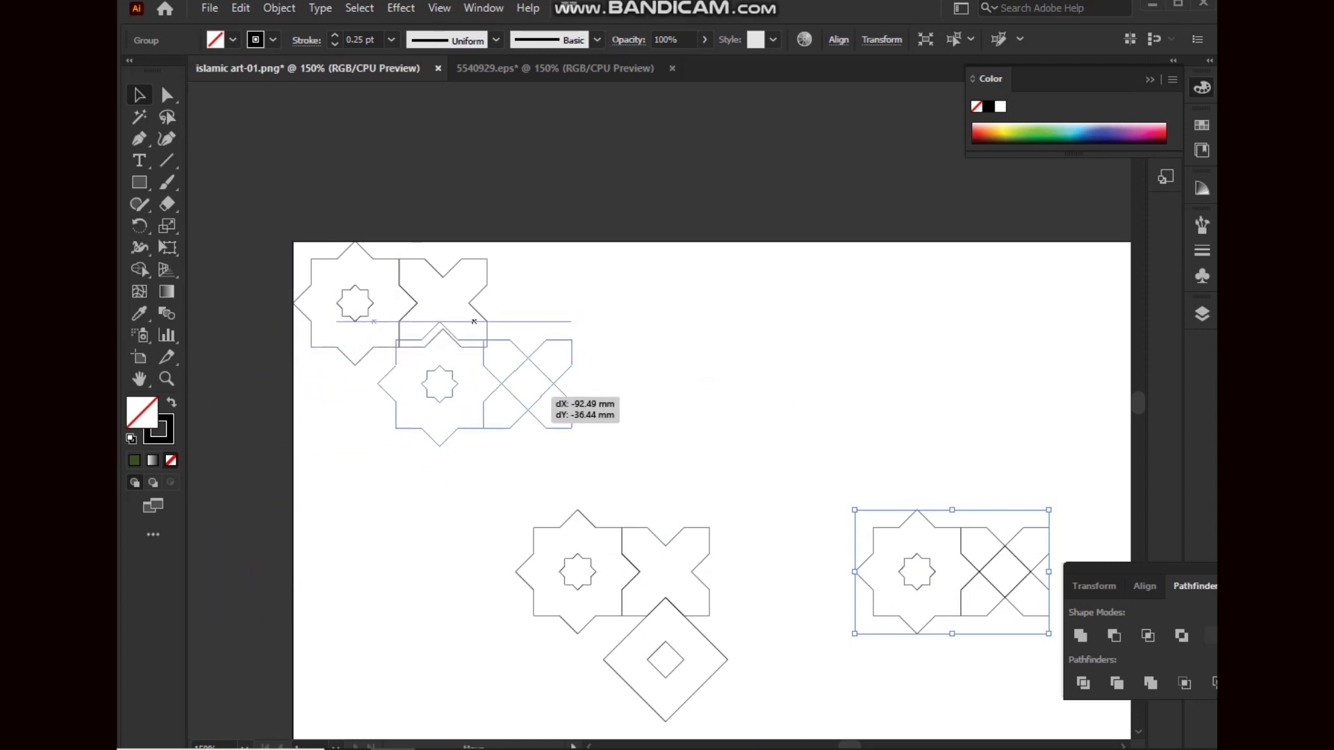
{"action": "left_click_drag", "start_coordinate": [578, 322], "coordinate": [578, 346]}
{"action": "left_click_drag", "start_coordinate": [660, 448], "coordinate": [598, 639]}
{"action": "left_click_drag", "start_coordinate": [694, 605], "coordinate": [941, 579]}
{"action": "left_click_drag", "start_coordinate": [576, 409], "coordinate": [427, 391]}
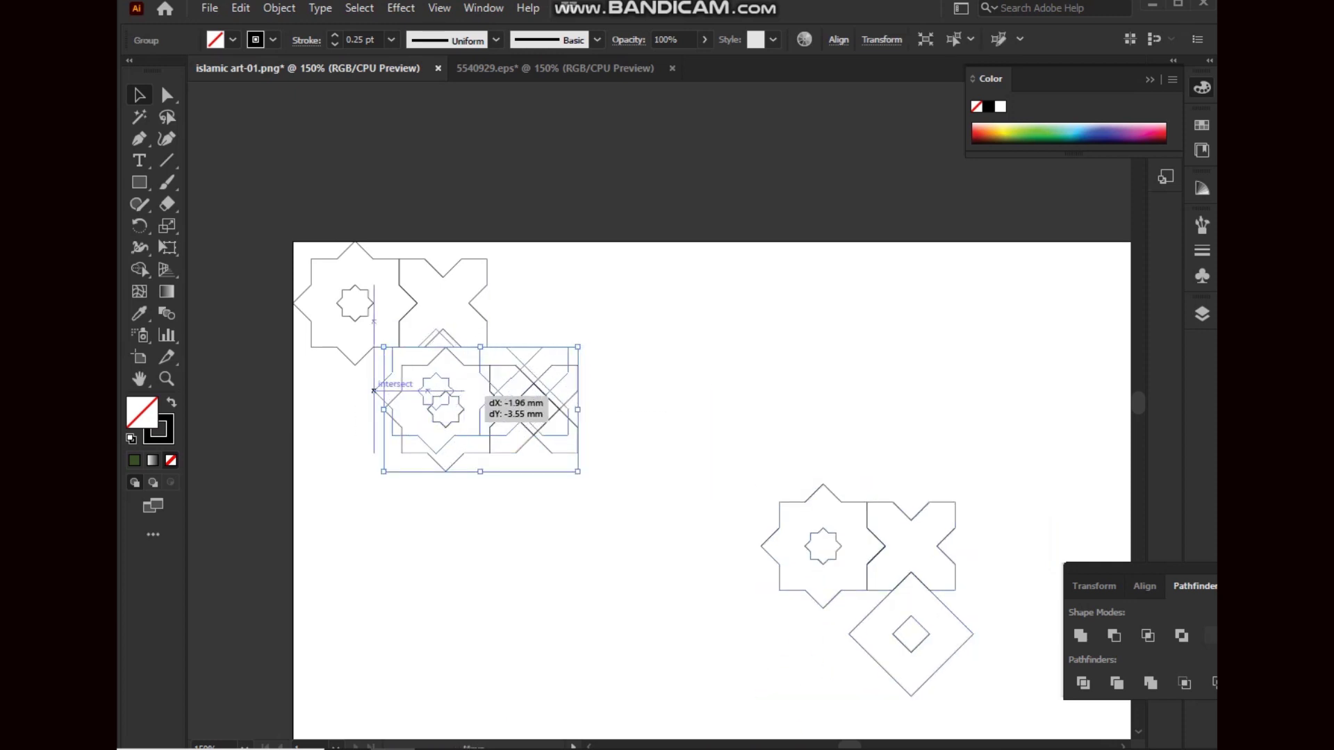
{"action": "left_click_drag", "start_coordinate": [427, 391], "coordinate": [398, 391]}
Alt-drag the 2×2 tile right and step-and-repeat it along the top
{"action": "left_click_drag", "start_coordinate": [196, 229], "coordinate": [416, 423]}
{"action": "left_click_drag", "start_coordinate": [412, 346], "coordinate": [587, 346]}
{"action": "key", "text": "ctrl+d"}
{"action": "key", "text": "ctrl+d"}
{"action": "key", "text": "ctrl+d"}
{"action": "key", "text": "ctrl+minus"}
{"action": "key", "text": "ctrl+minus"}
{"action": "key", "text": "ctrl+minus"}
{"action": "key", "text": "ctrl+d"}
{"action": "key", "text": "ctrl+d"}
{"action": "key", "text": "ctrl+d"}
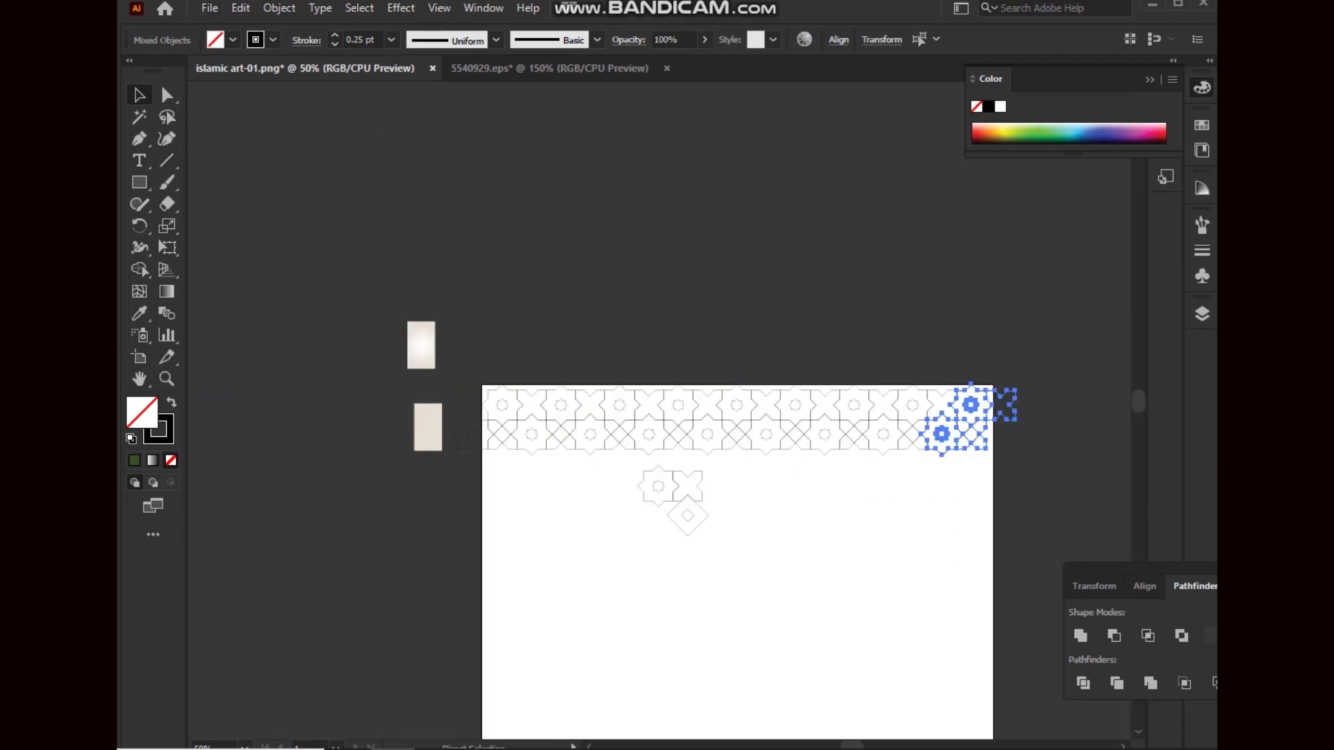
Move the star/X/diamond tile to the left end beneath the top rows
{"action": "key", "text": "ctrl+shift+a"}
{"action": "key", "text": "ctrl+plus"}
{"action": "key", "text": "ctrl+plus"}
{"action": "left_click_drag", "start_coordinate": [704, 479], "coordinate": [393, 365]}
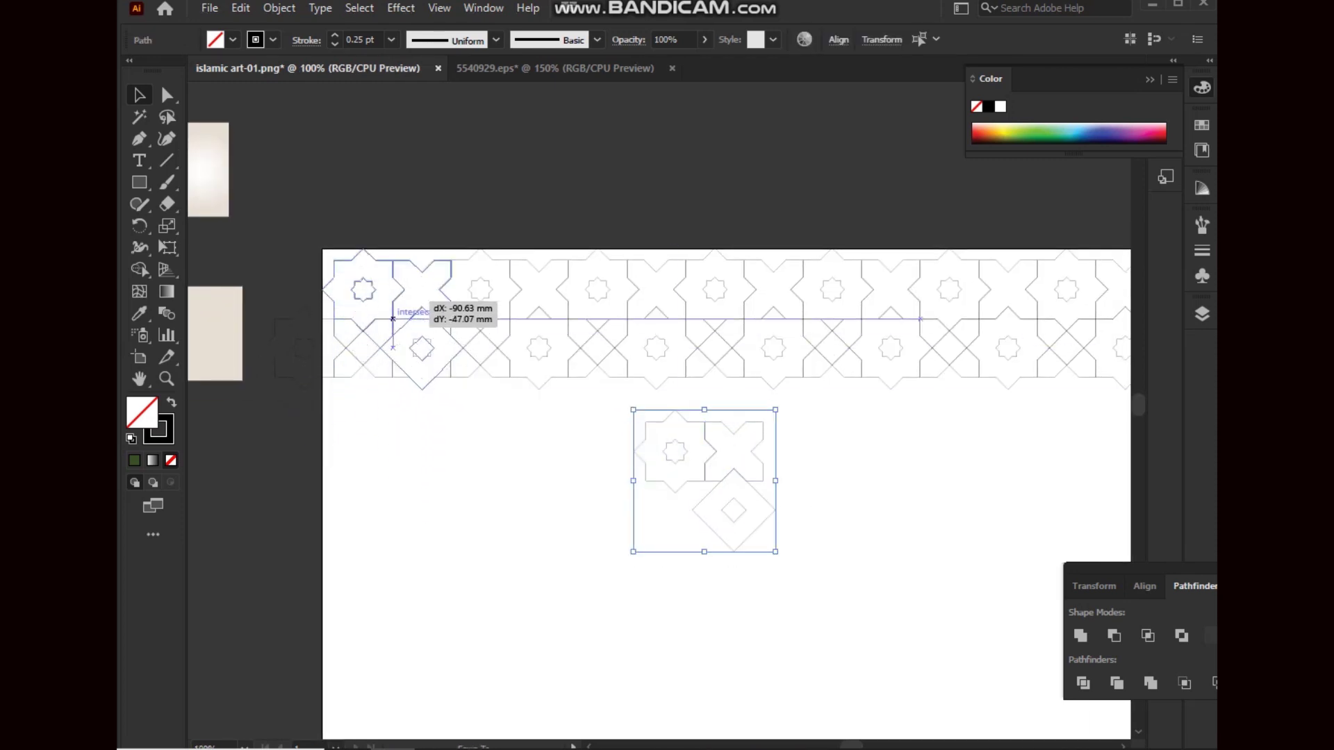
{"action": "mouse_move", "coordinate": [392, 365]}
{"action": "left_mouse_down"}
{"action": "mouse_move", "coordinate": [393, 481]}
{"action": "mouse_move", "coordinate": [392, 405]}
{"action": "mouse_move", "coordinate": [444, 437]}
{"action": "mouse_move", "coordinate": [1069, 555]}
{"action": "left_mouse_up"}
{"action": "scroll", "coordinate": [417, 452], "scroll_direction": "up", "scroll_amount": 2}
{"action": "scroll", "coordinate": [445, 445], "scroll_direction": "left", "scroll_amount": 1}
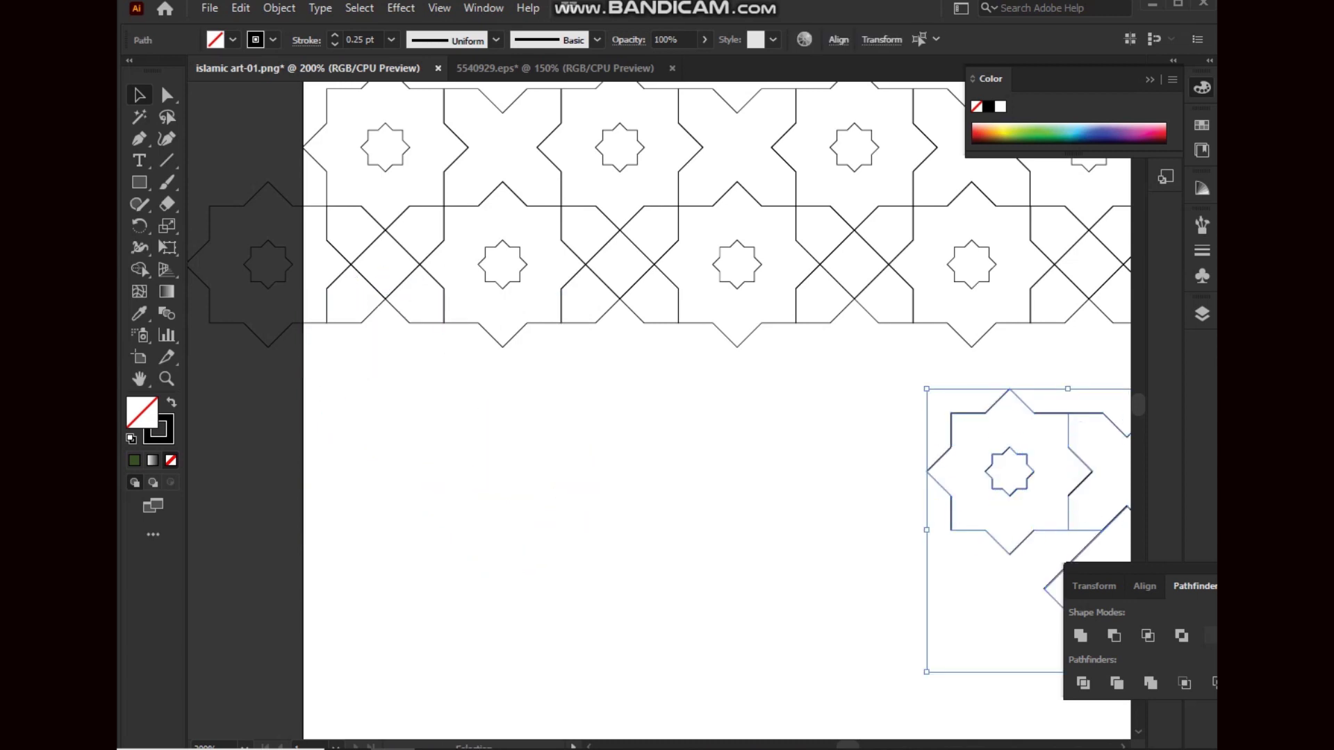
{"action": "scroll", "coordinate": [1008, 528], "scroll_direction": "down", "scroll_amount": 1}
{"action": "key", "text": "ctrl+g"}
{"action": "scroll", "coordinate": [914, 529], "scroll_direction": "up", "scroll_amount": 2}
{"action": "left_click_drag", "start_coordinate": [913, 530], "coordinate": [445, 378]}
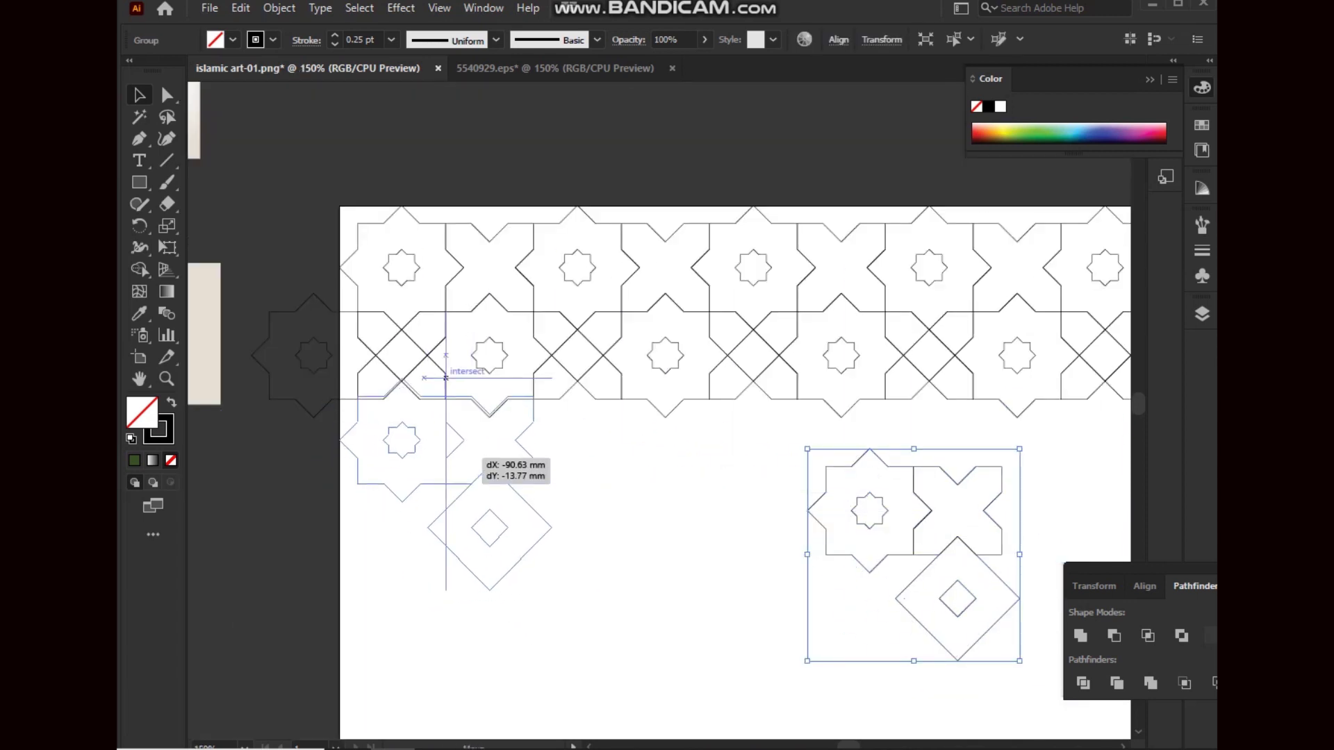
{"action": "left_click_drag", "start_coordinate": [445, 378], "coordinate": [446, 381]}
Align the star/X/diamond tile and repeat it rightward in equal steps
{"action": "scroll", "coordinate": [507, 404], "scroll_direction": "up", "scroll_amount": 2}
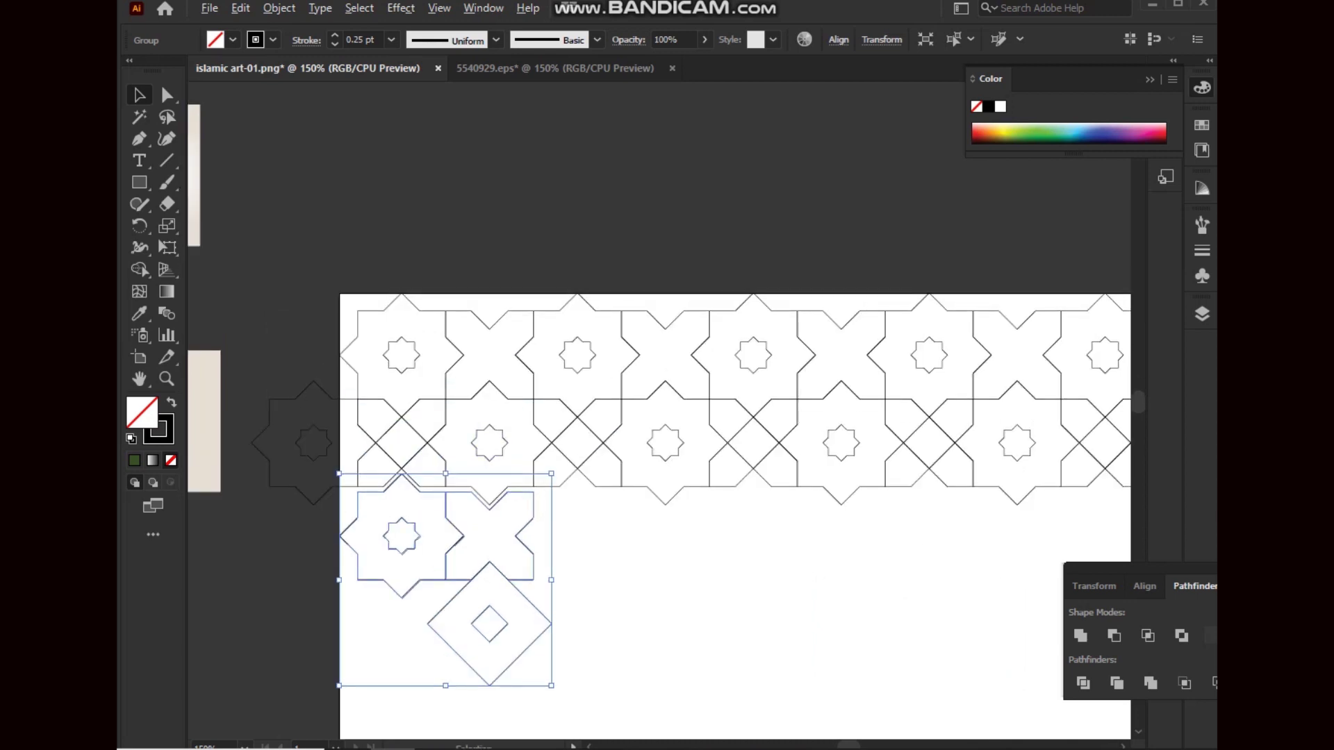
{"action": "scroll", "coordinate": [502, 511], "scroll_direction": "up", "scroll_amount": 2}
{"action": "left_click_drag", "start_coordinate": [503, 511], "coordinate": [477, 495]}
{"action": "left_click", "coordinate": [526, 540]}
{"action": "scroll", "coordinate": [526, 540], "scroll_direction": "down", "scroll_amount": 1}
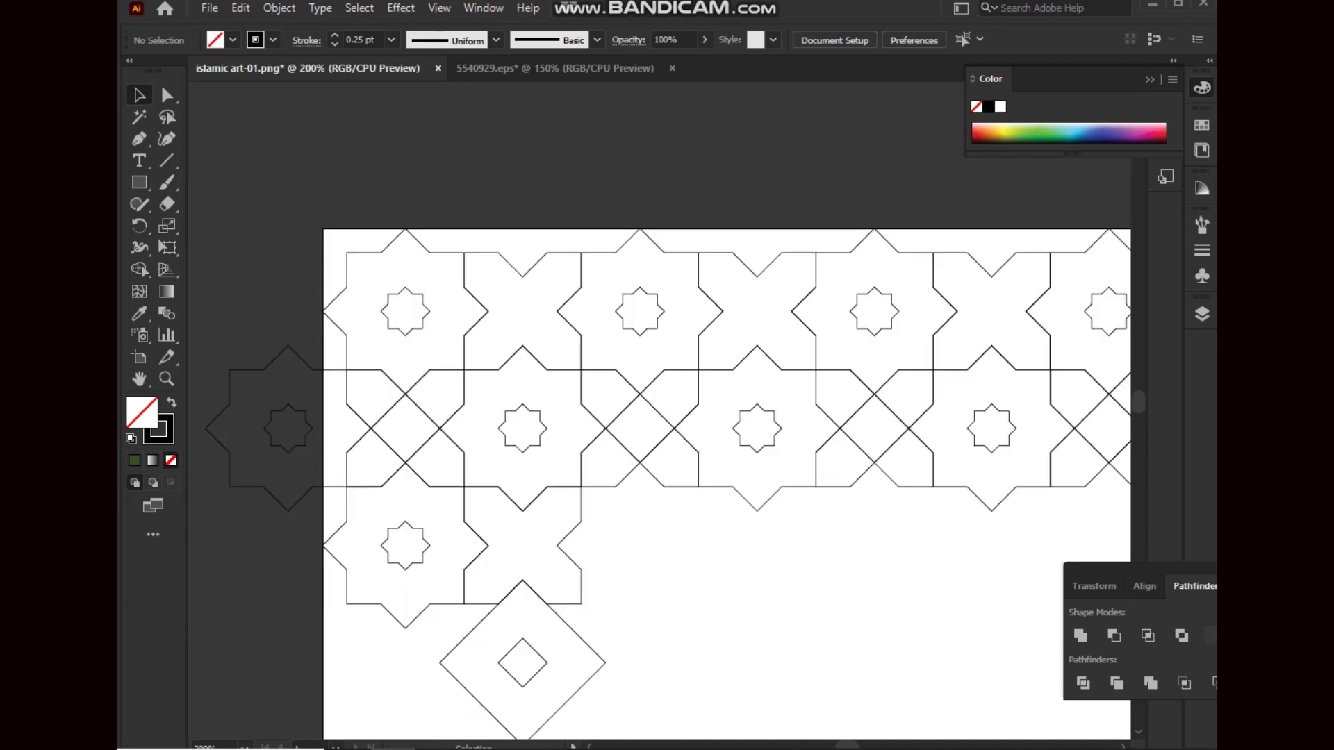
{"action": "scroll", "coordinate": [369, 494], "scroll_direction": "down", "scroll_amount": 2}
{"action": "mouse_move", "coordinate": [514, 538]}
{"action": "left_mouse_down"}
{"action": "mouse_move", "coordinate": [369, 494]}
{"action": "mouse_move", "coordinate": [462, 492]}
{"action": "left_mouse_up"}
{"action": "key", "text": "ctrl+d"}
{"action": "key", "text": "ctrl+d"}
{"action": "key", "text": "ctrl+d"}
{"action": "key", "text": "ctrl+d"}
{"action": "key", "text": "ctrl+d"}
{"action": "key", "text": "ctrl+d"}
{"action": "key", "text": "ctrl+d"}
{"action": "left_click", "coordinate": [589, 613]}
Set the stroke of all pattern lines to 0.75 pt
{"action": "scroll", "coordinate": [589, 613], "scroll_direction": "up", "scroll_amount": 1}
{"action": "scroll", "coordinate": [438, 432], "scroll_direction": "down", "scroll_amount": 1}
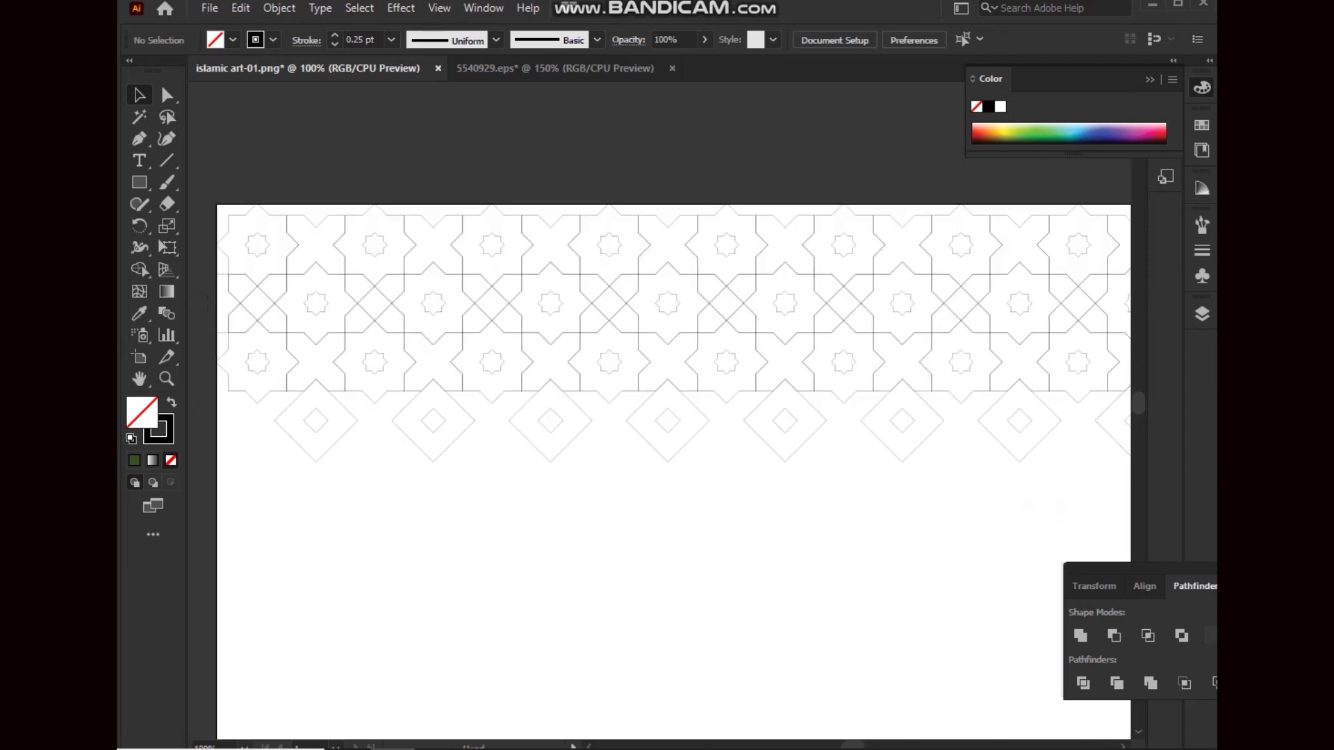
{"action": "scroll", "coordinate": [438, 432], "scroll_direction": "down", "scroll_amount": 2}
{"action": "left_click_drag", "start_coordinate": [866, 468], "coordinate": [864, 441]}
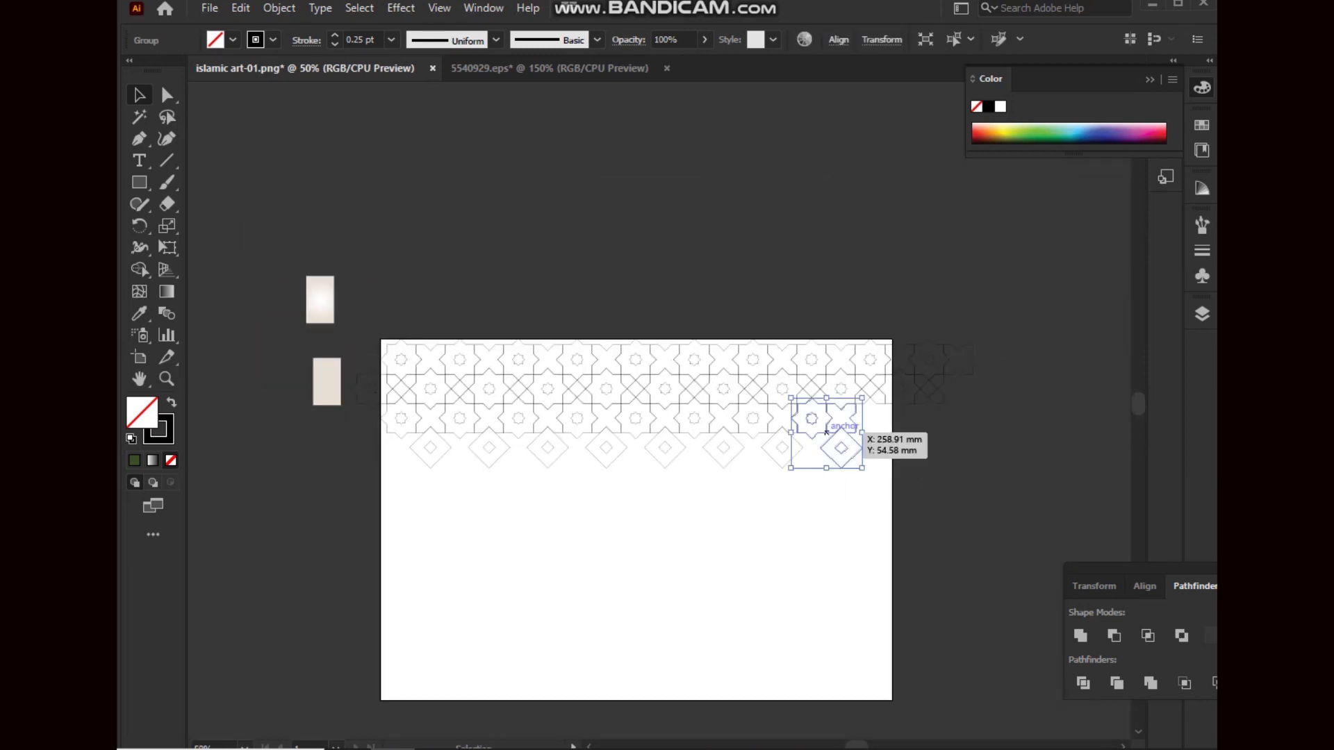
{"action": "left_click_drag", "start_coordinate": [1015, 470], "coordinate": [412, 330]}
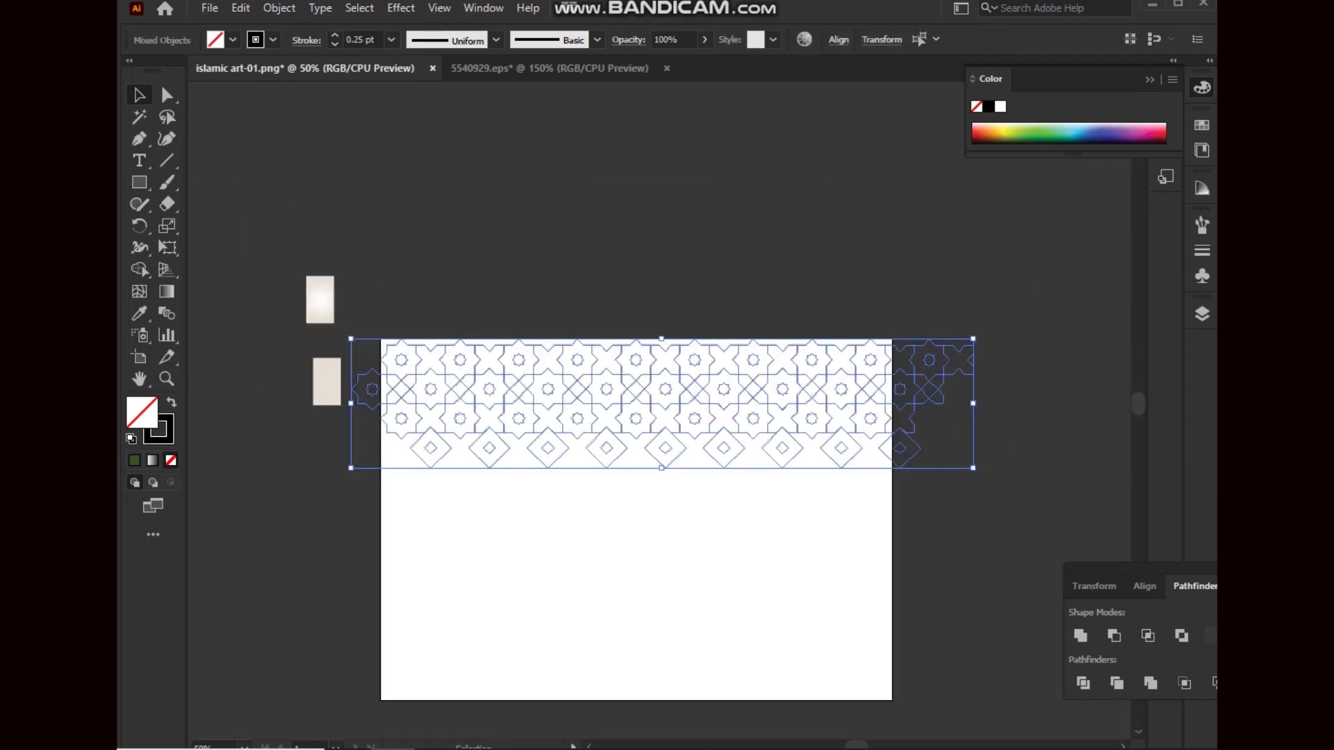
{"action": "left_click", "coordinate": [335, 35]}
{"action": "left_click_drag", "start_coordinate": [946, 289], "coordinate": [446, 459]}
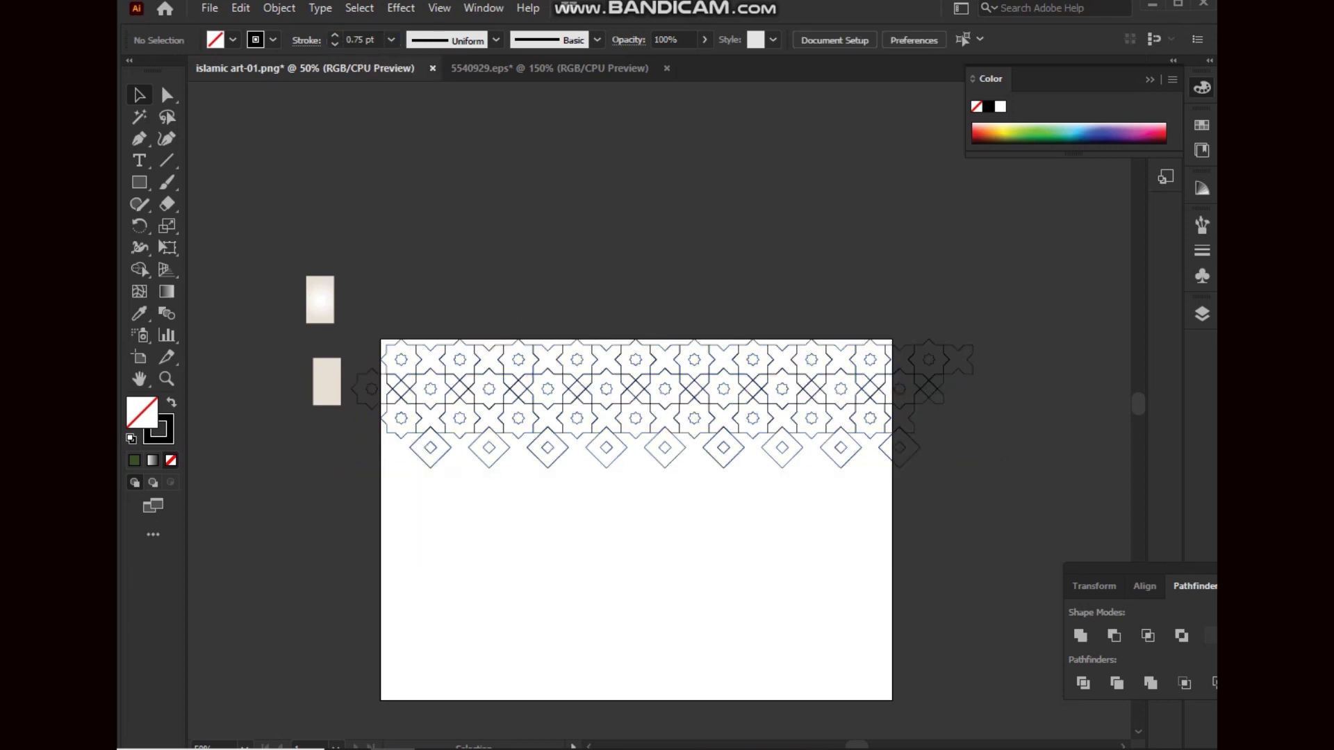
Make a horizontally reflected copy of the whole pattern
{"action": "key", "text": "a"}
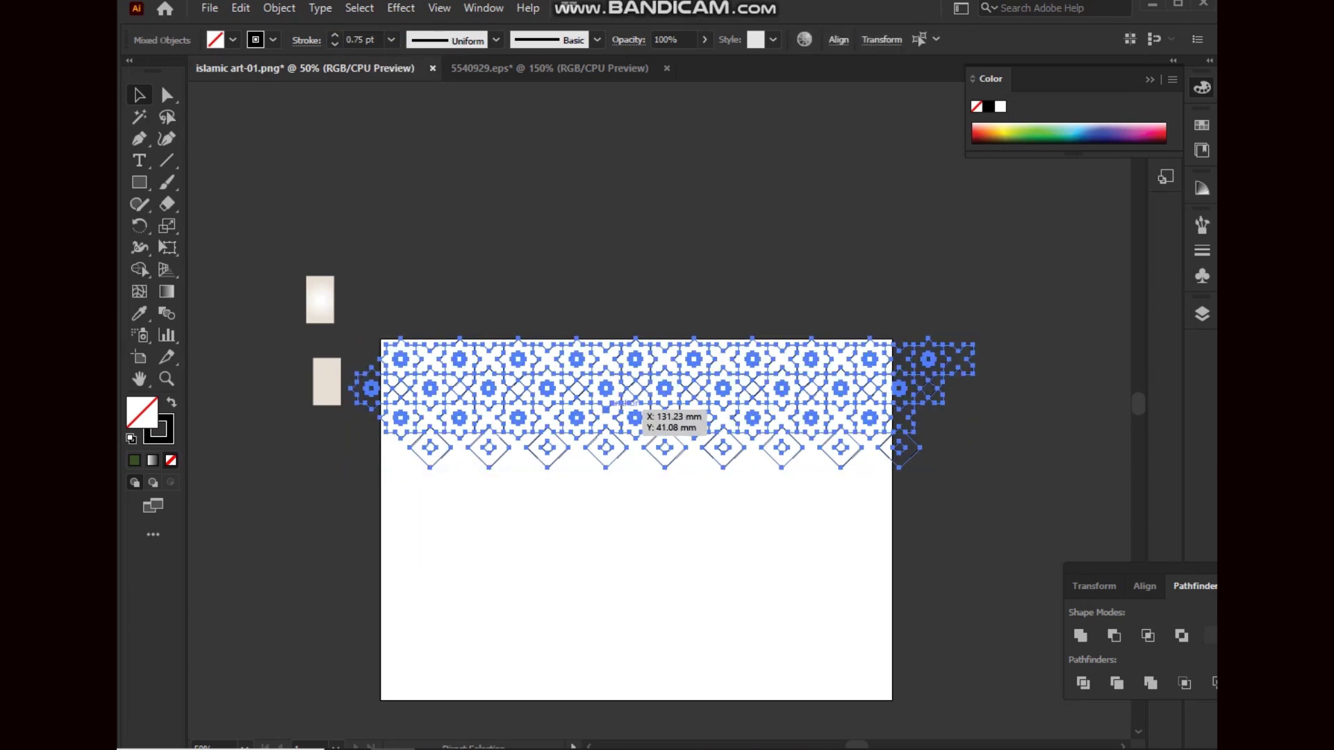
{"action": "key", "text": "v"}
{"action": "right_click", "coordinate": [606, 409]}
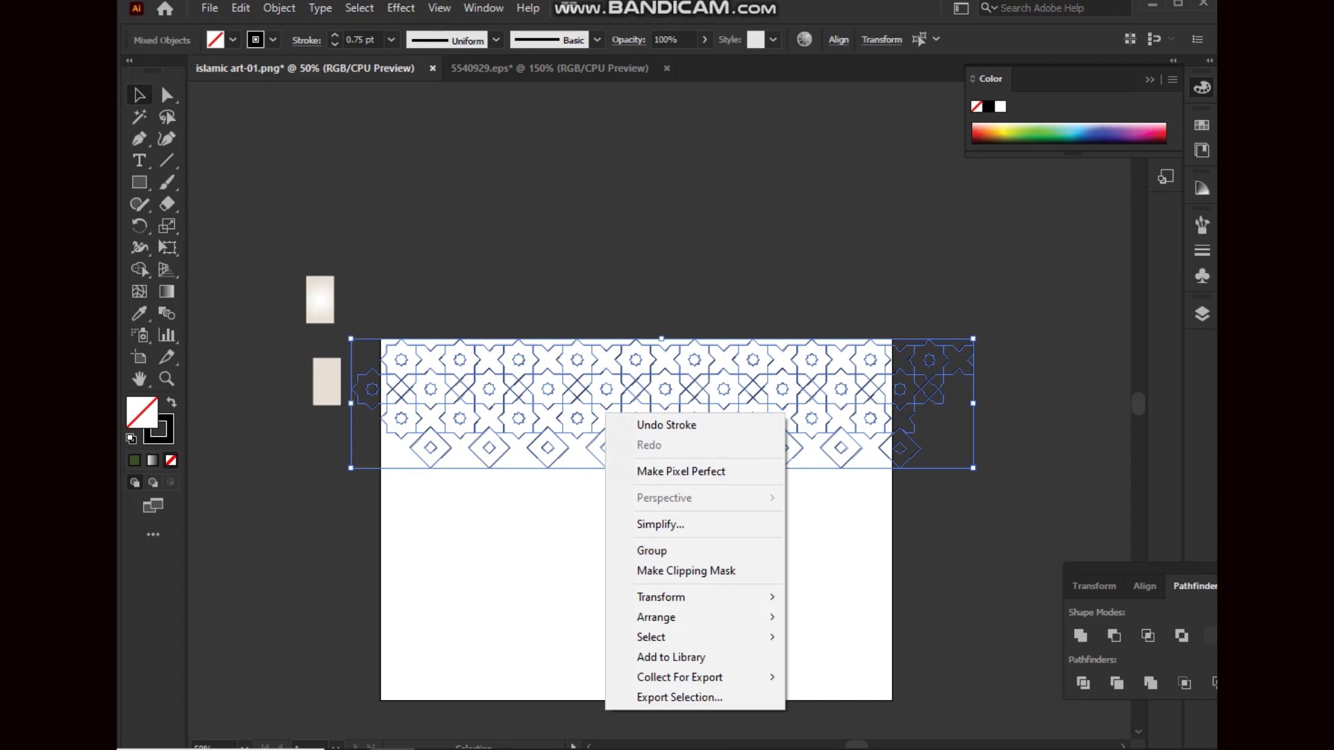
{"action": "left_click_drag", "start_coordinate": [976, 524], "coordinate": [491, 351]}
{"action": "right_click", "coordinate": [506, 402]}
{"action": "mouse_move", "coordinate": [584, 589]}
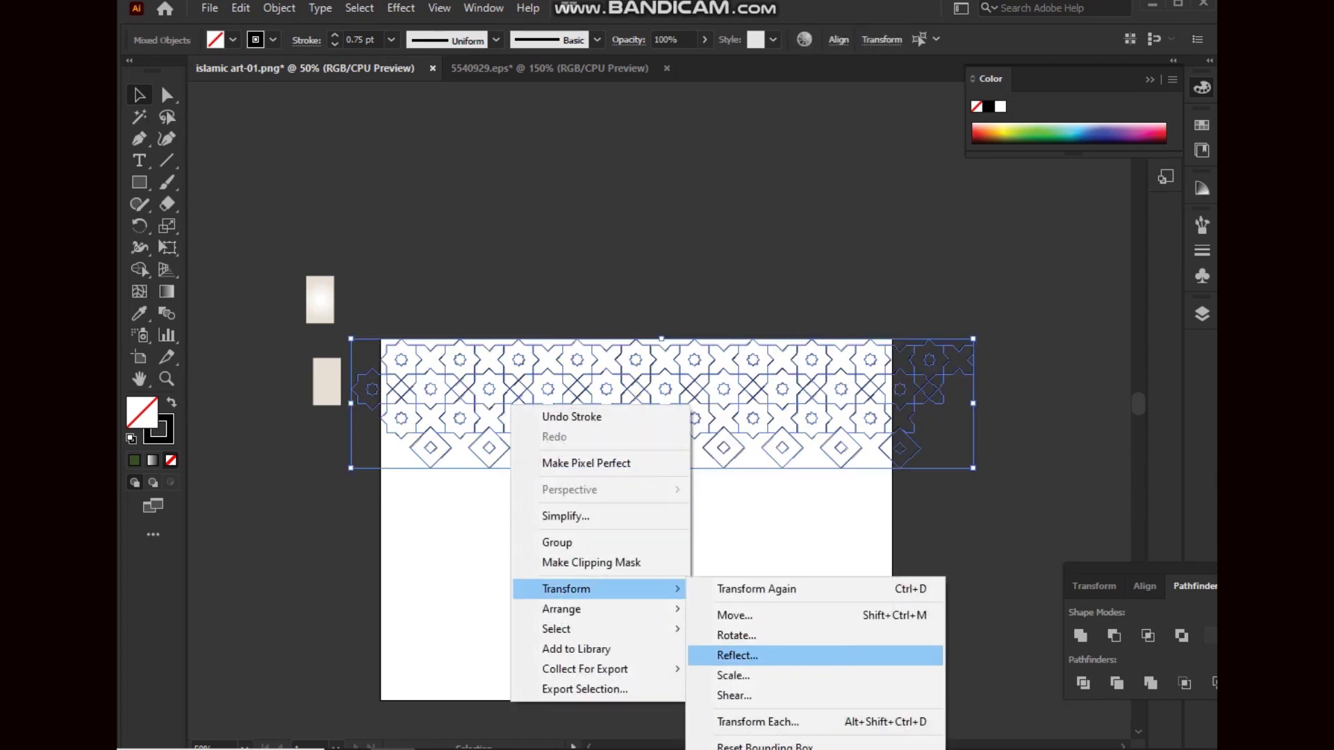
{"action": "left_click", "coordinate": [733, 655]}
{"action": "left_click", "coordinate": [555, 267]}
{"action": "left_click", "coordinate": [581, 481]}
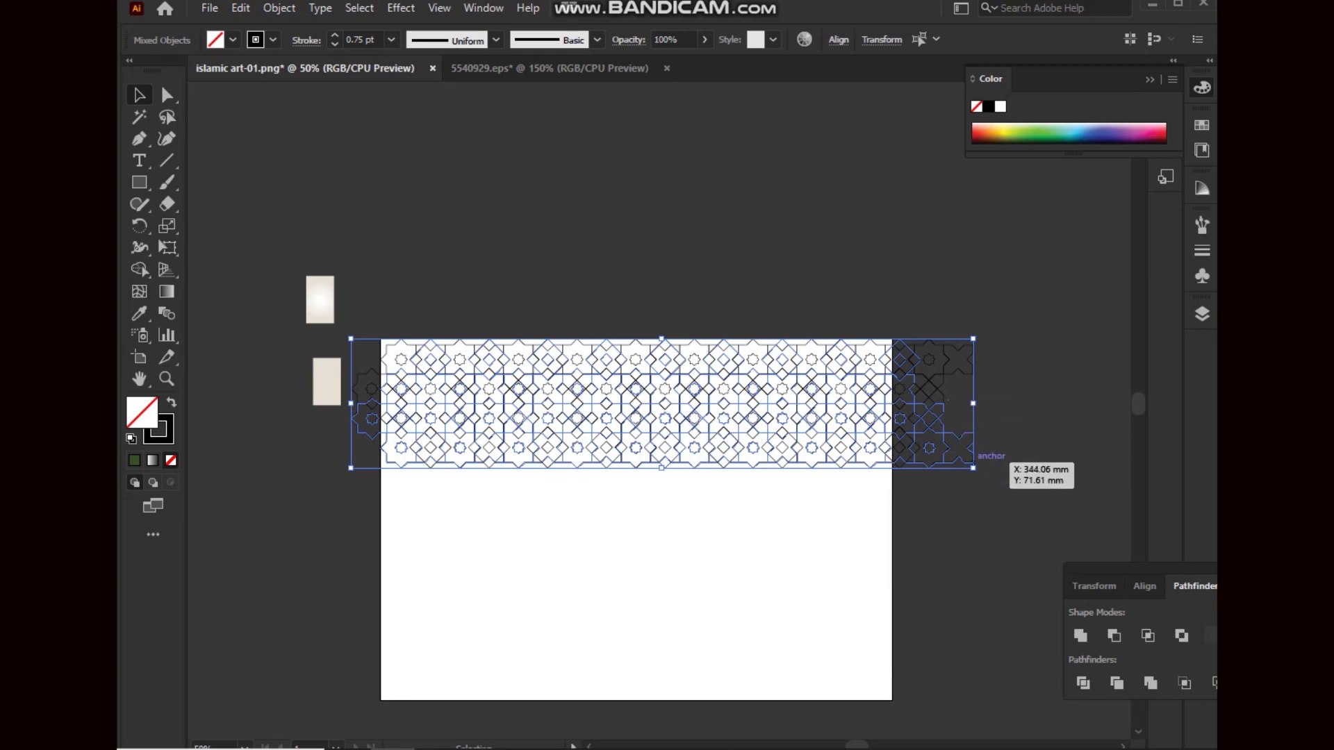
Drag the mirrored copy down below the original pattern
{"action": "left_click_drag", "start_coordinate": [661, 467], "coordinate": [661, 501]}
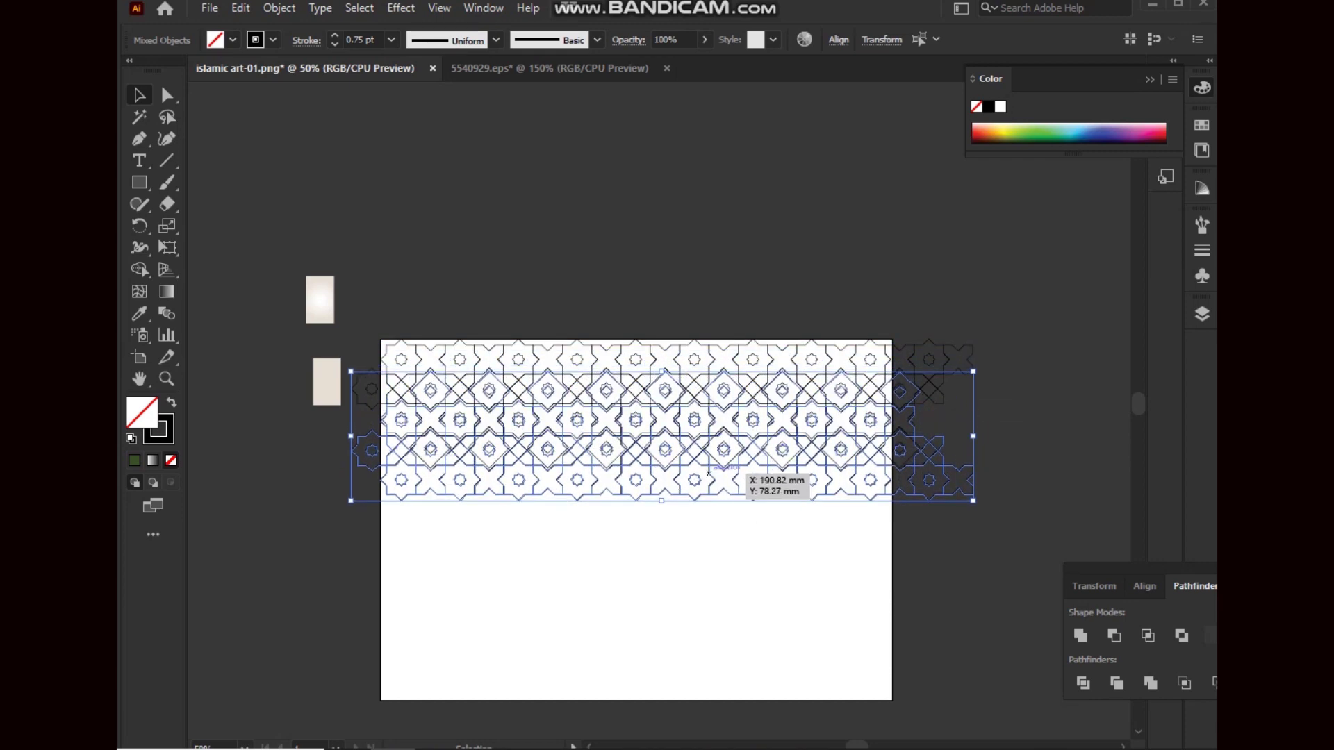
{"action": "left_click_drag", "start_coordinate": [665, 436], "coordinate": [665, 495]}
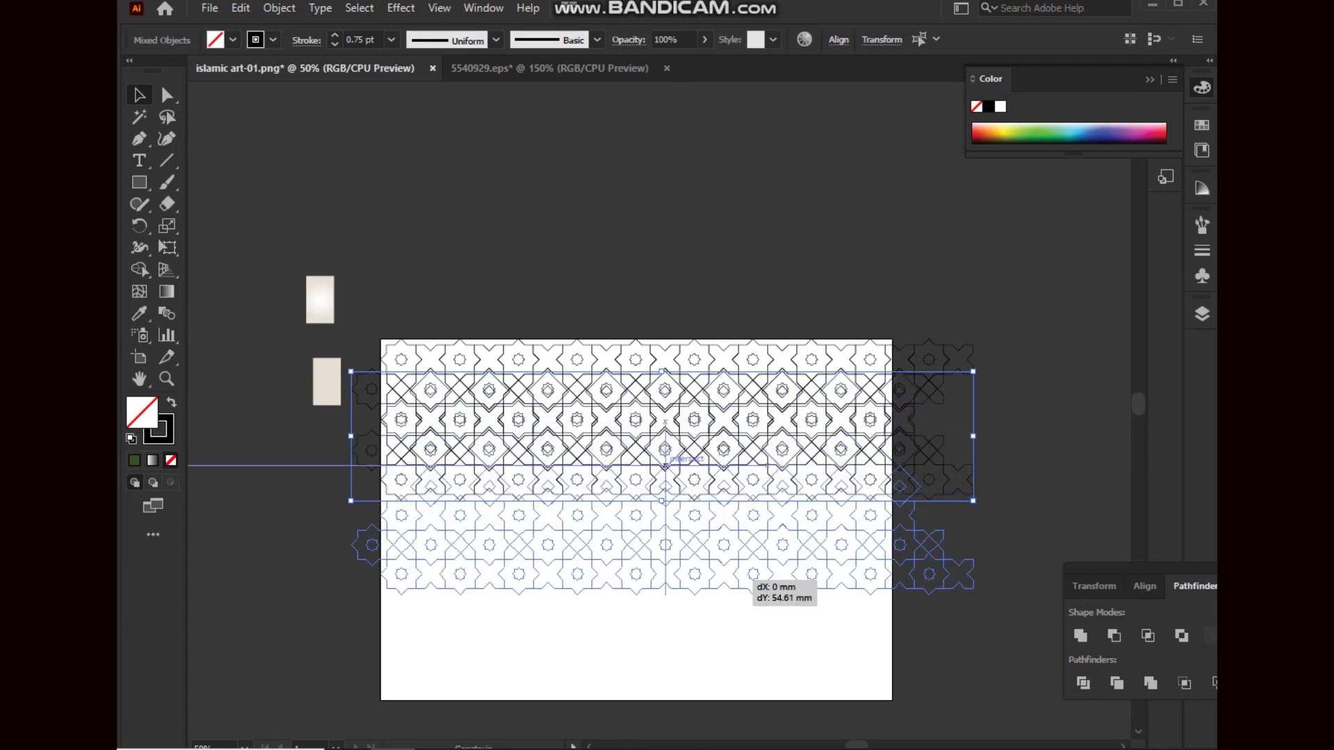
{"action": "key", "text": "ctrl+plus"}
{"action": "key", "text": "ctrl+plus"}
{"action": "key", "text": "ctrl+plus"}
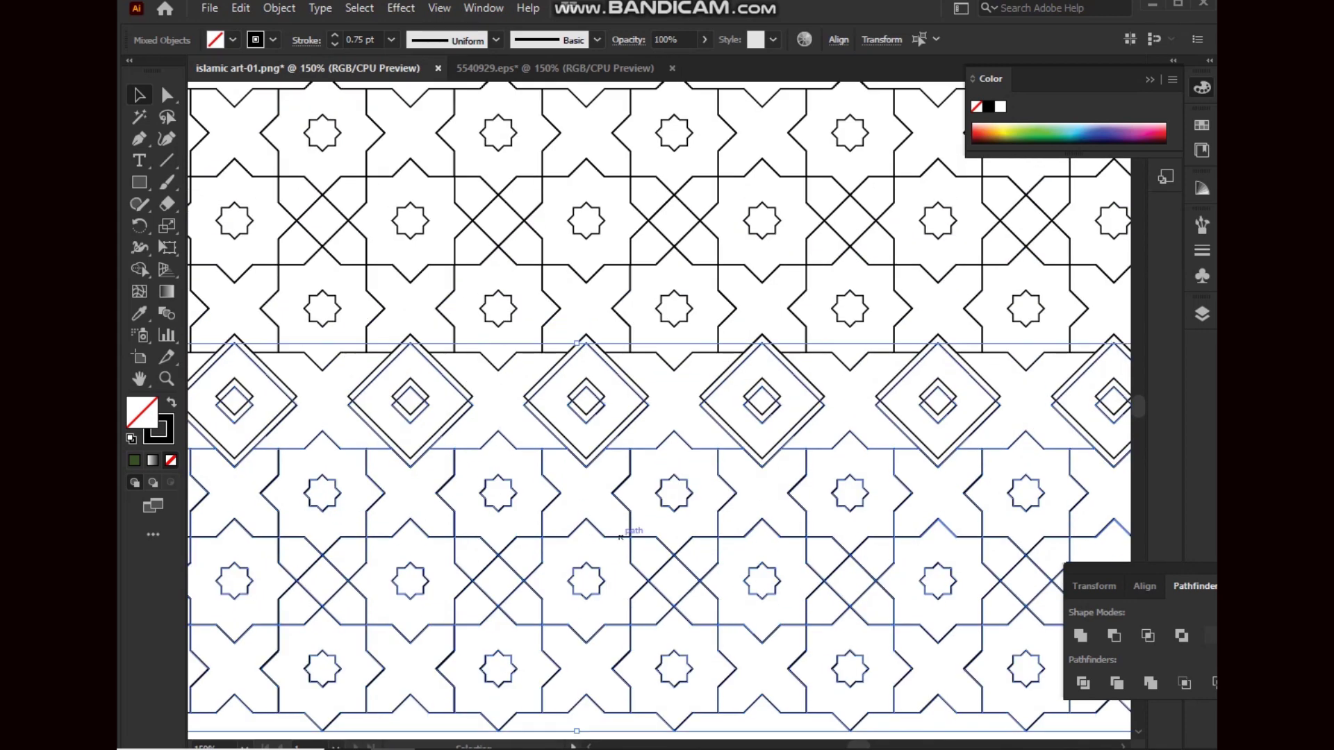
{"action": "left_click_drag", "start_coordinate": [665, 495], "coordinate": [542, 361]}
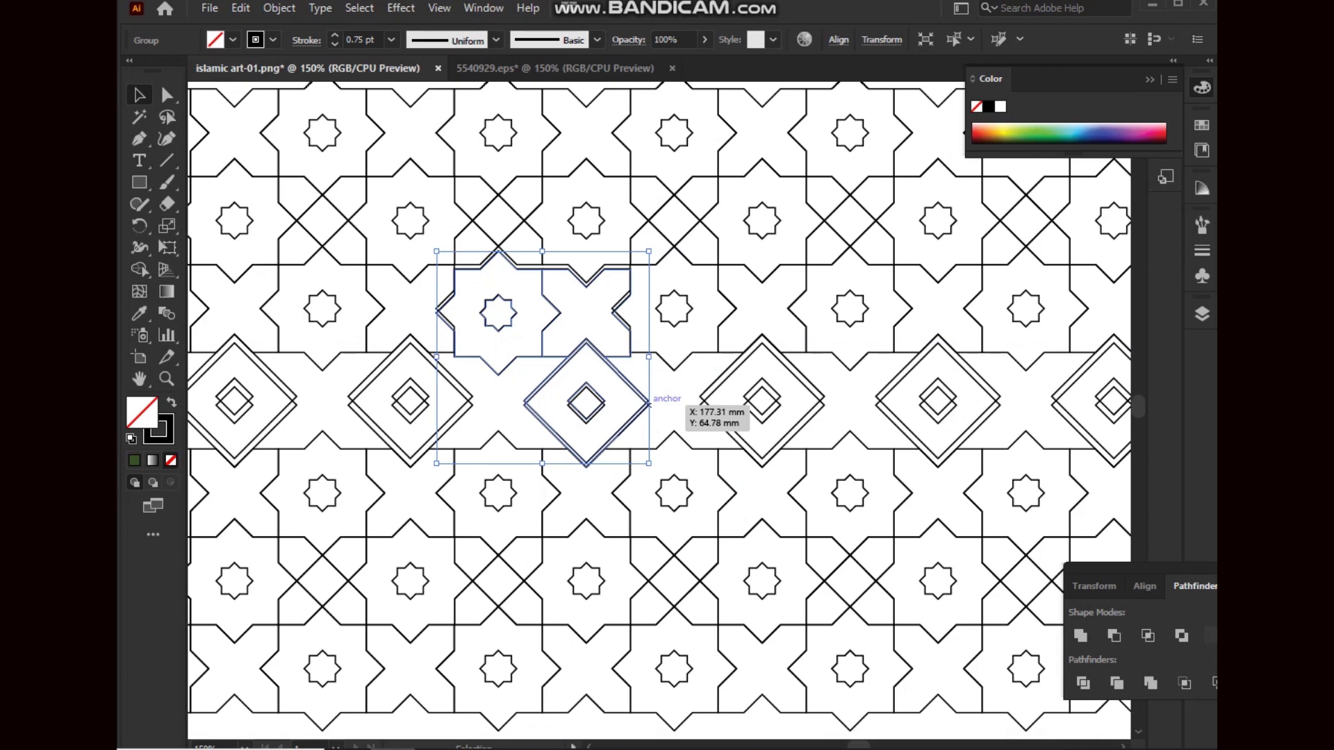
{"action": "left_click_drag", "start_coordinate": [650, 403], "coordinate": [640, 408]}
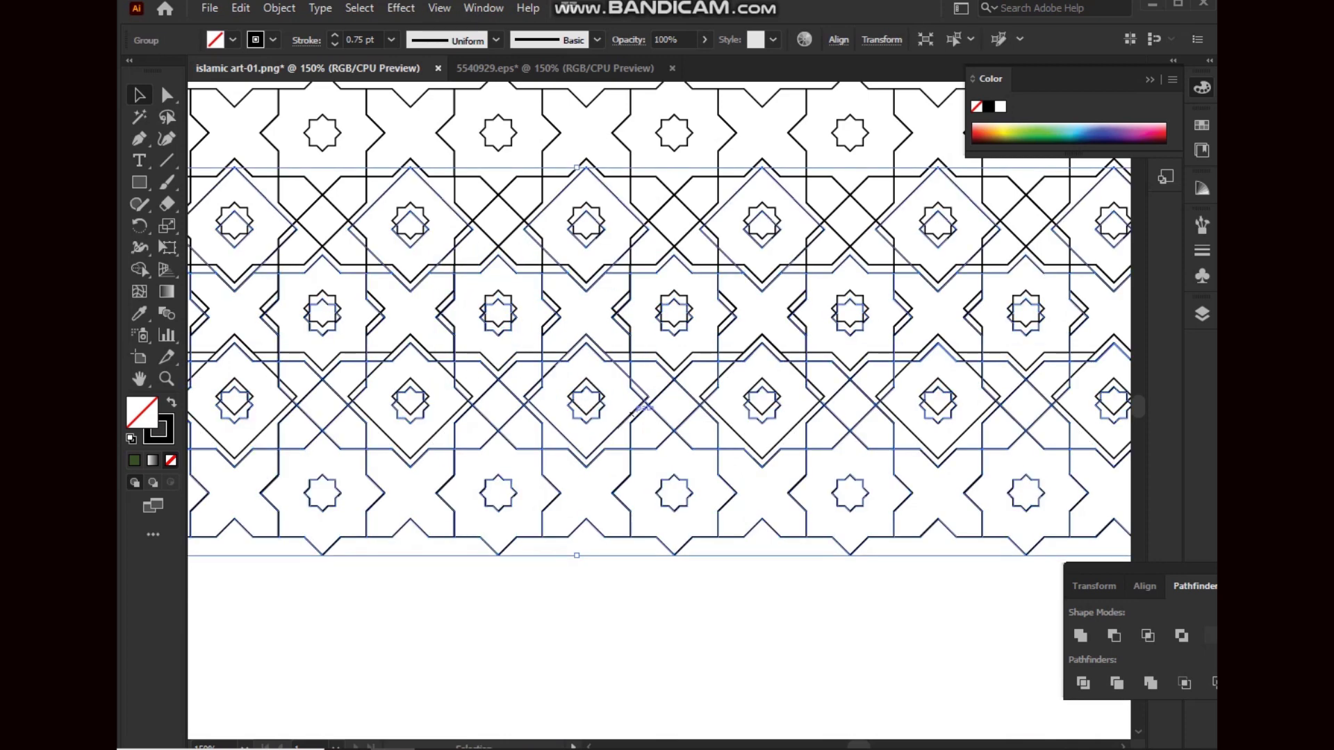
{"action": "key", "text": "ctrl+minus"}
{"action": "key", "text": "ctrl+minus"}
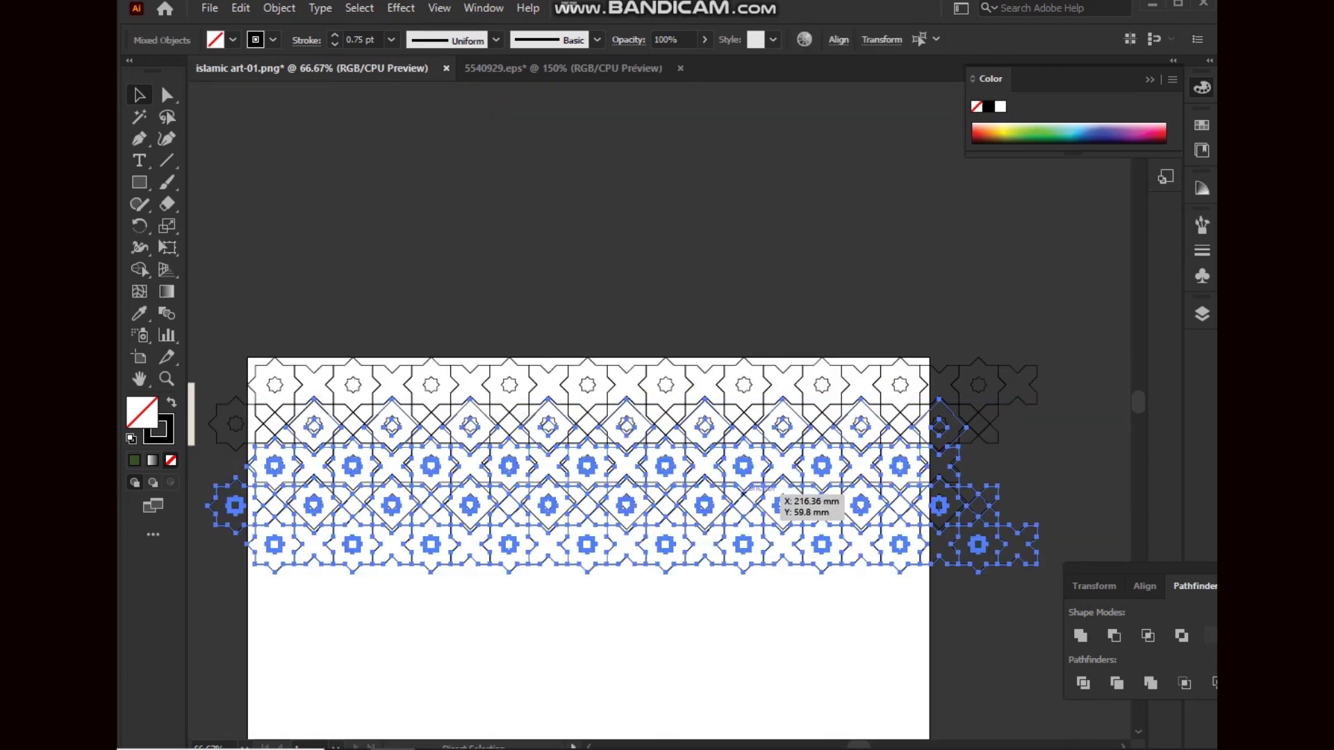
Snap the mirrored copy into exact alignment beneath the diamond row
{"action": "left_click_drag", "start_coordinate": [775, 505], "coordinate": [627, 553]}
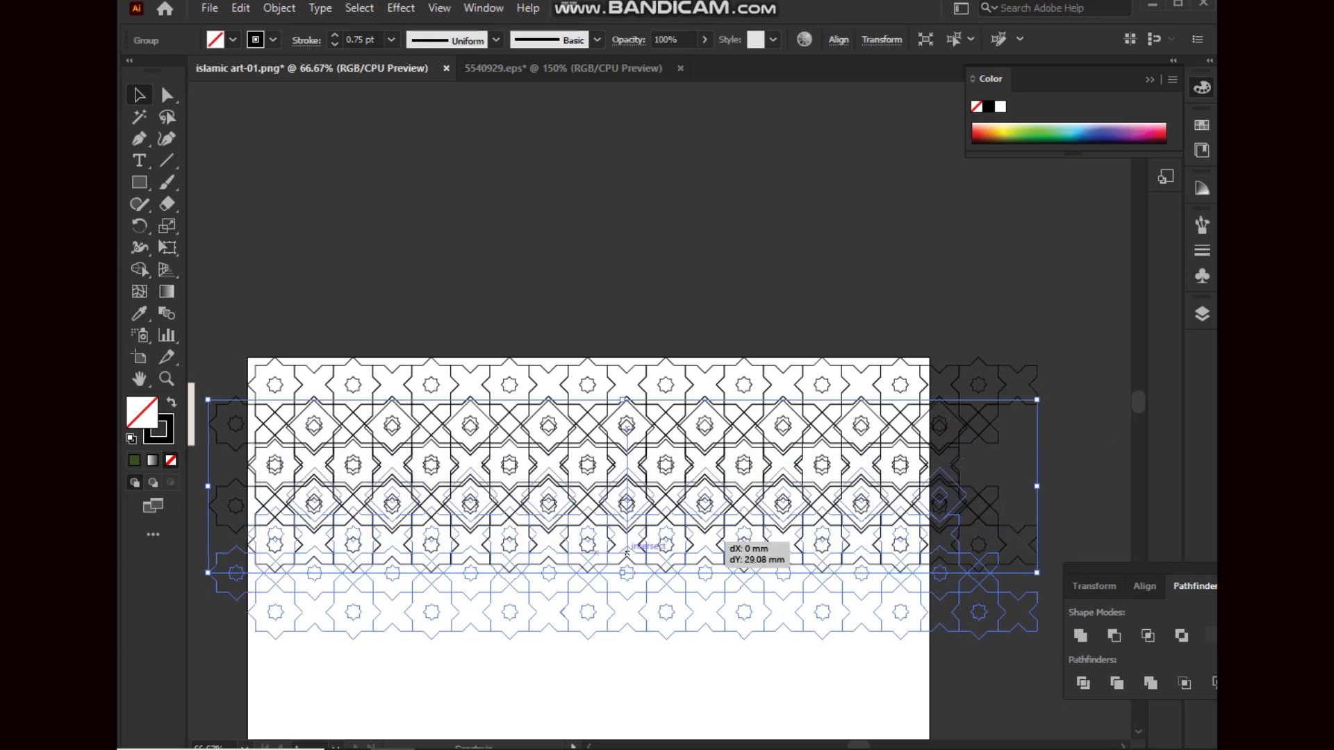
{"action": "key", "text": "ctrl+plus"}
{"action": "key", "text": "ctrl+plus"}
{"action": "key", "text": "ctrl+plus"}
{"action": "mouse_move", "coordinate": [626, 553]}
{"action": "left_mouse_down"}
{"action": "mouse_move", "coordinate": [608, 415]}
{"action": "mouse_move", "coordinate": [623, 415]}
{"action": "left_mouse_up"}
{"action": "key", "text": "ctrl+minus"}
{"action": "key", "text": "ctrl+minus"}
{"action": "key", "text": "ctrl+minus"}
{"action": "key", "text": "ctrl+shift+a"}
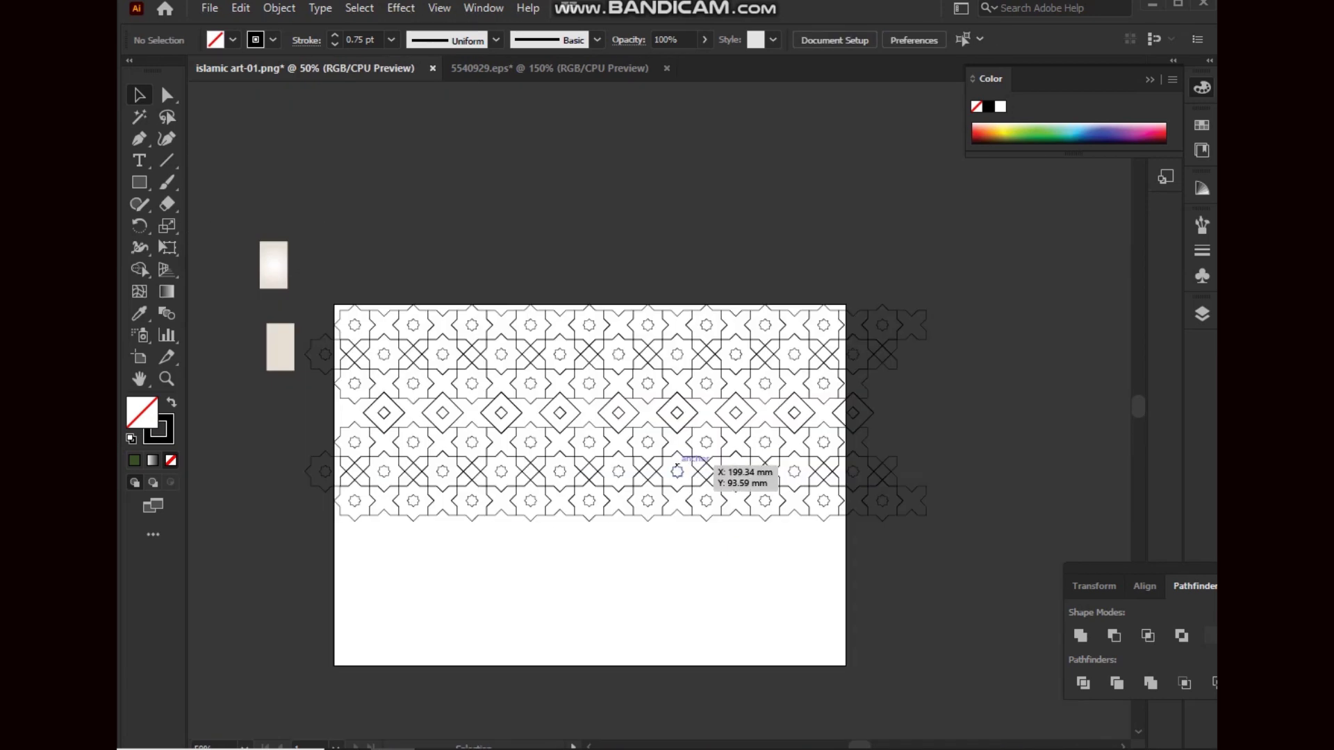
Duplicate the lower pattern group downward to extend the tiling below the artboard
{"action": "left_click_drag", "start_coordinate": [500, 416], "coordinate": [502, 391]}
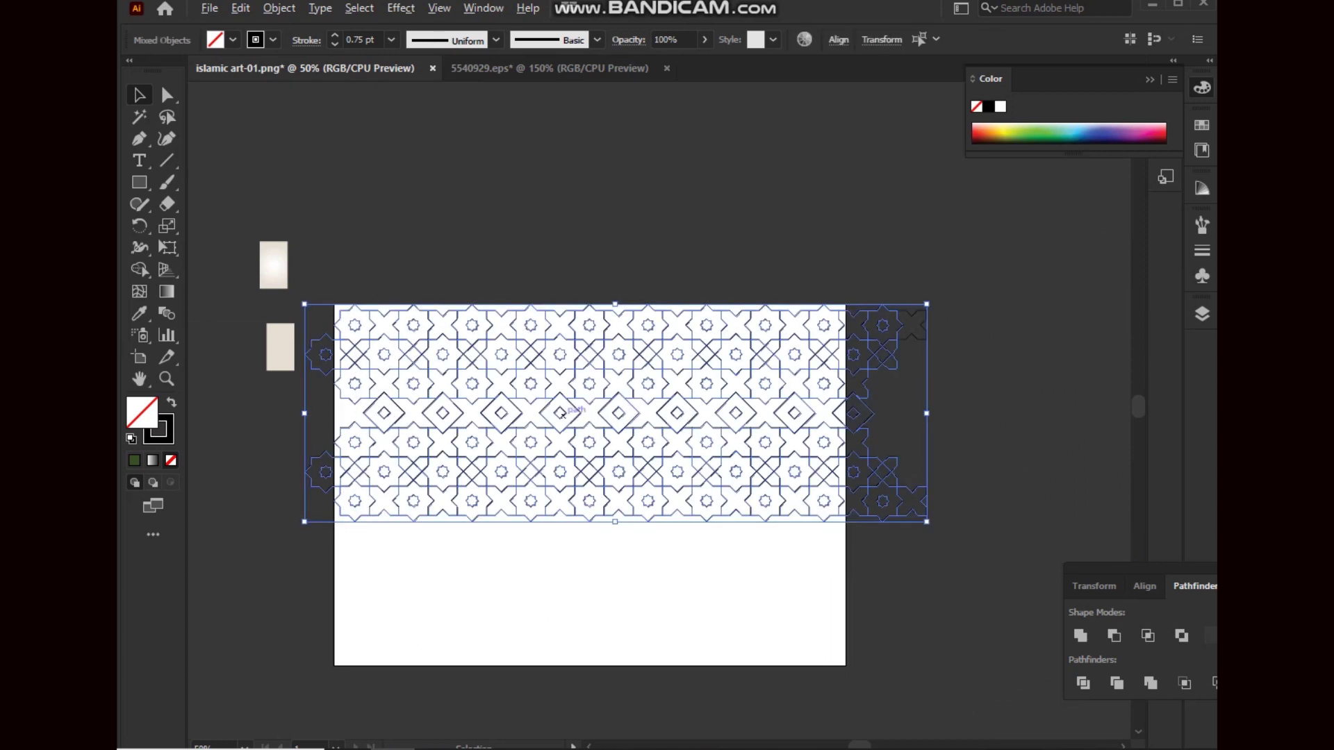
{"action": "key", "text": "ctrl+shift+a"}
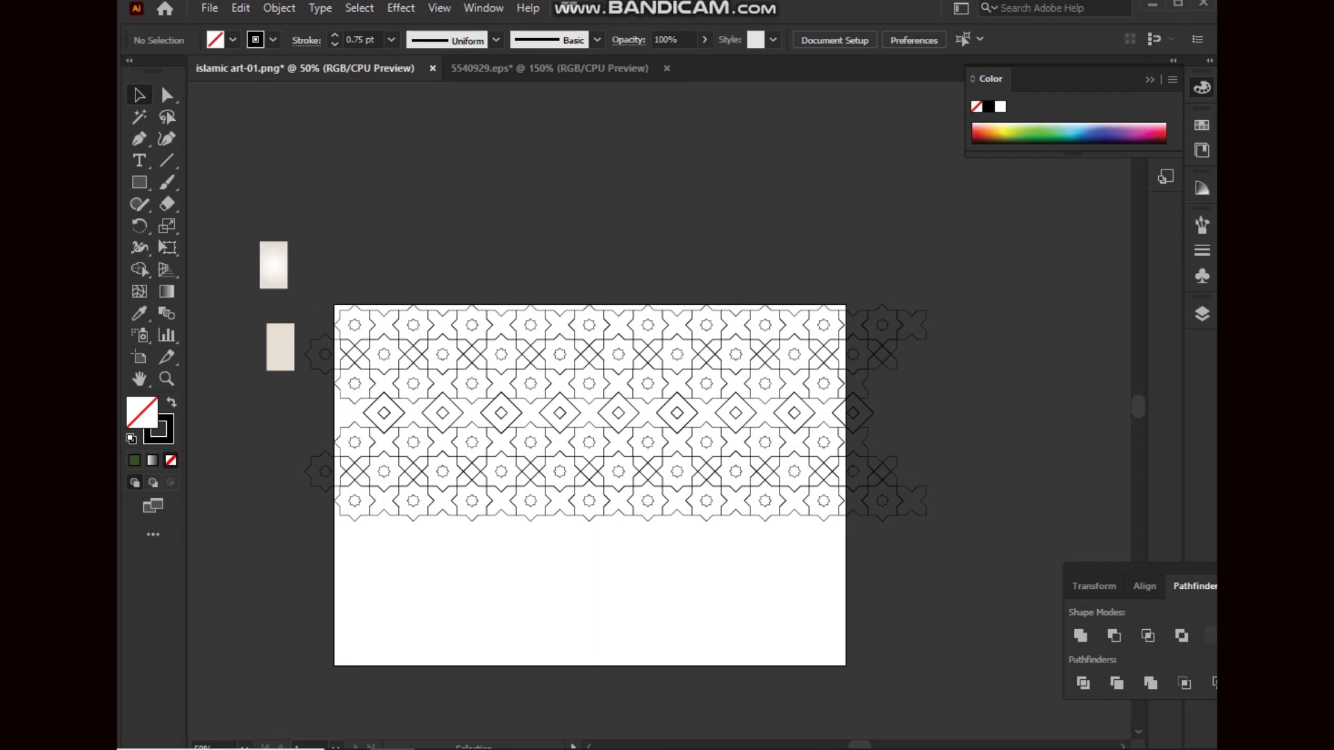
{"action": "left_click_drag", "start_coordinate": [371, 444], "coordinate": [914, 554]}
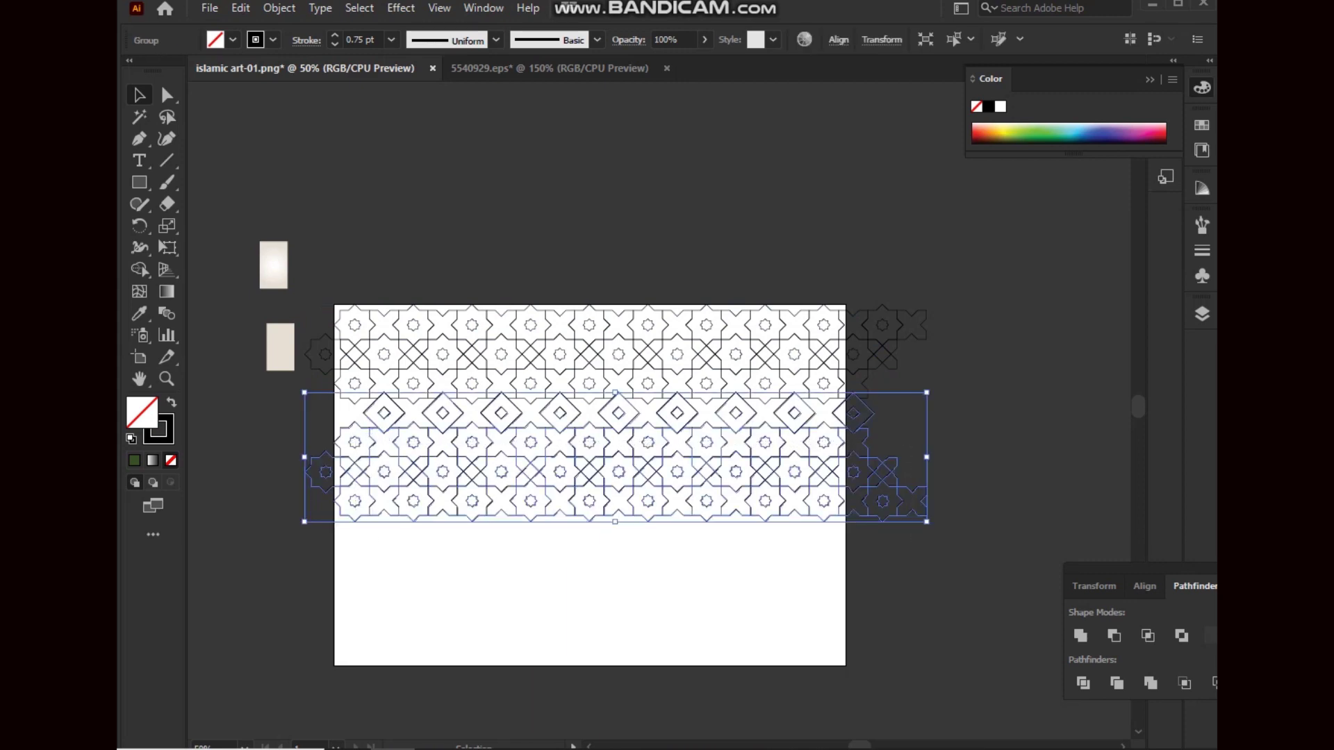
{"action": "mouse_move", "coordinate": [574, 492]}
{"action": "left_mouse_down"}
{"action": "mouse_move", "coordinate": [618, 439]}
{"action": "mouse_move", "coordinate": [619, 415]}
{"action": "left_mouse_up"}
{"action": "key", "text": "ctrl+1"}
{"action": "key", "text": "ctrl+plus"}
{"action": "key", "text": "ctrl+shift+a"}
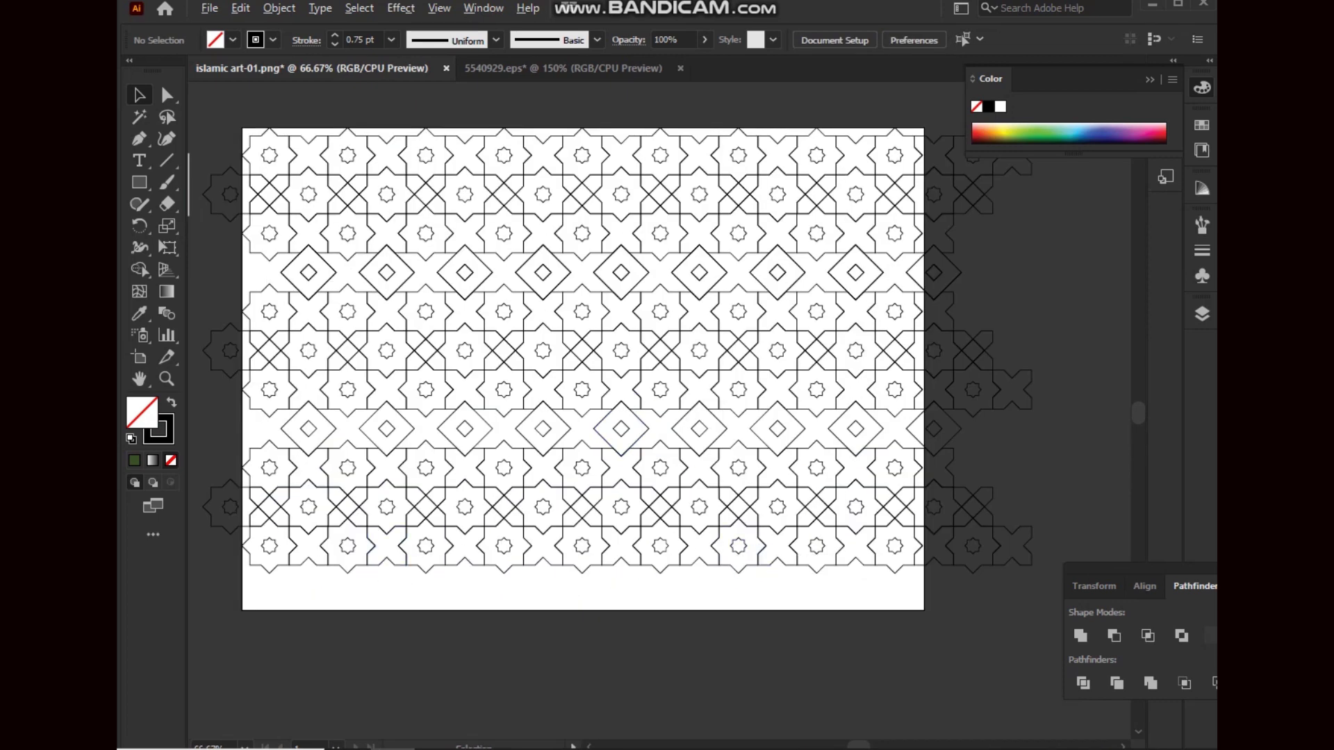
Nudge the whole pattern left and scale it up to cover the entire artboard
{"action": "key", "text": "ctrl+minus"}
{"action": "key", "text": "ctrl+a"}
{"action": "key", "text": "shift+Left"}
{"action": "key", "text": "shift+Left"}
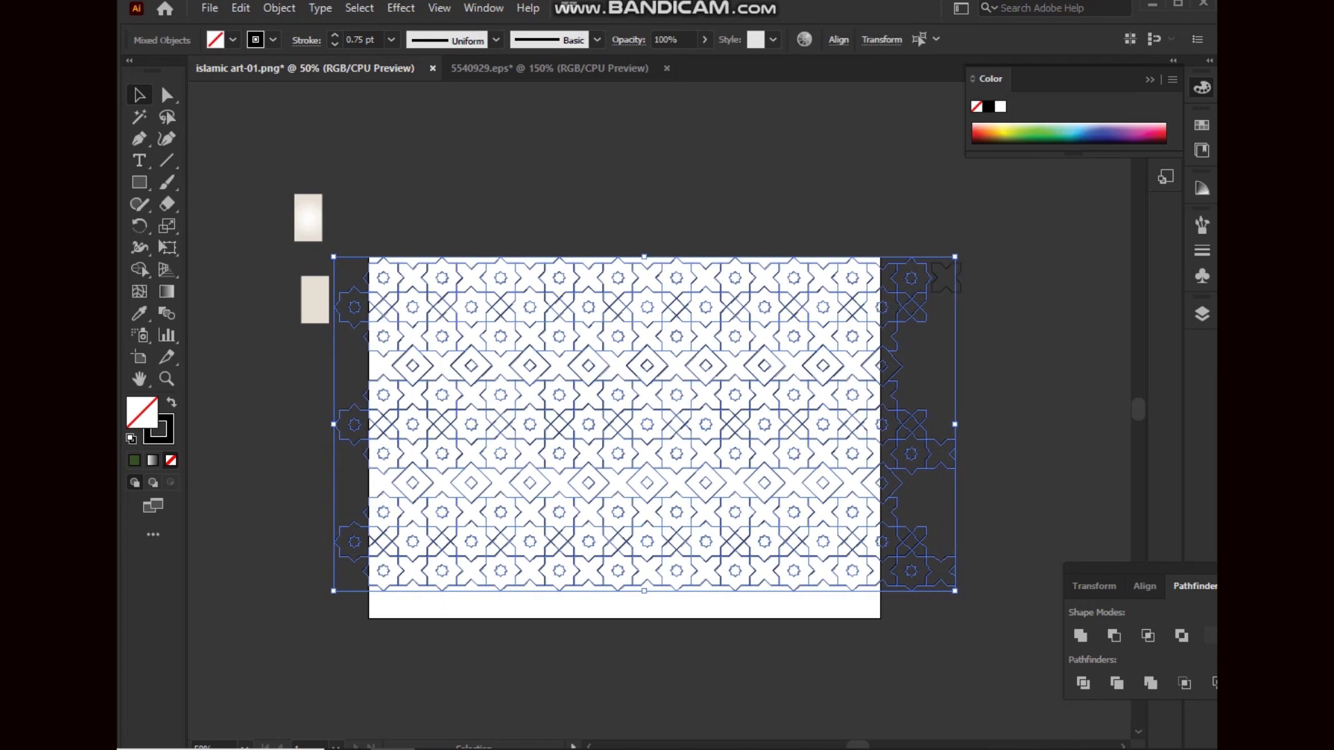
{"action": "key", "text": "ctrl+shift+a"}
{"action": "key", "text": "ctrl+a"}
{"action": "left_click_drag", "start_coordinate": [647, 587], "coordinate": [647, 618]}
{"action": "left_click_drag", "start_coordinate": [879, 188], "coordinate": [372, 684]}
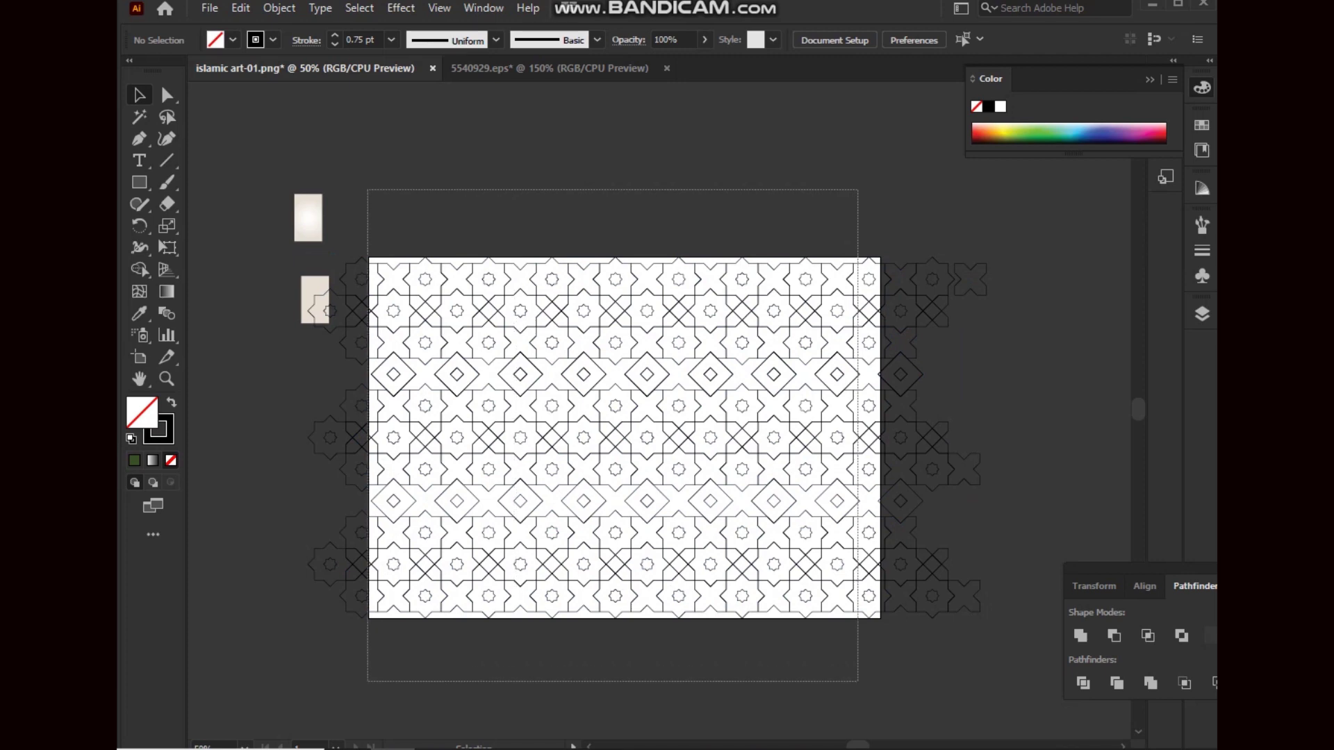
{"action": "left_click", "coordinate": [369, 40]}
Set the stroke to 8 pt, expand fill and stroke, and unite the shapes in Pathfinder
{"action": "type", "text": "8"}
{"action": "key", "text": "Return"}
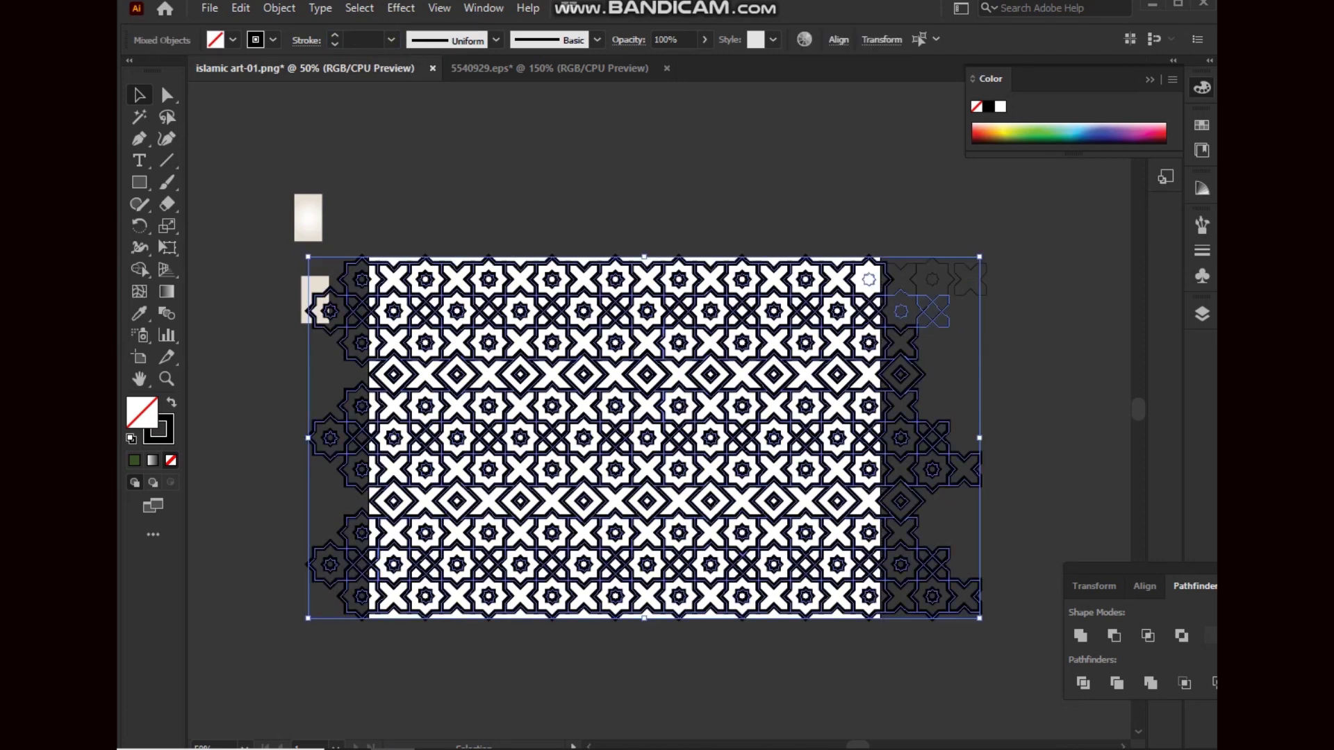
{"action": "left_click", "coordinate": [278, 8]}
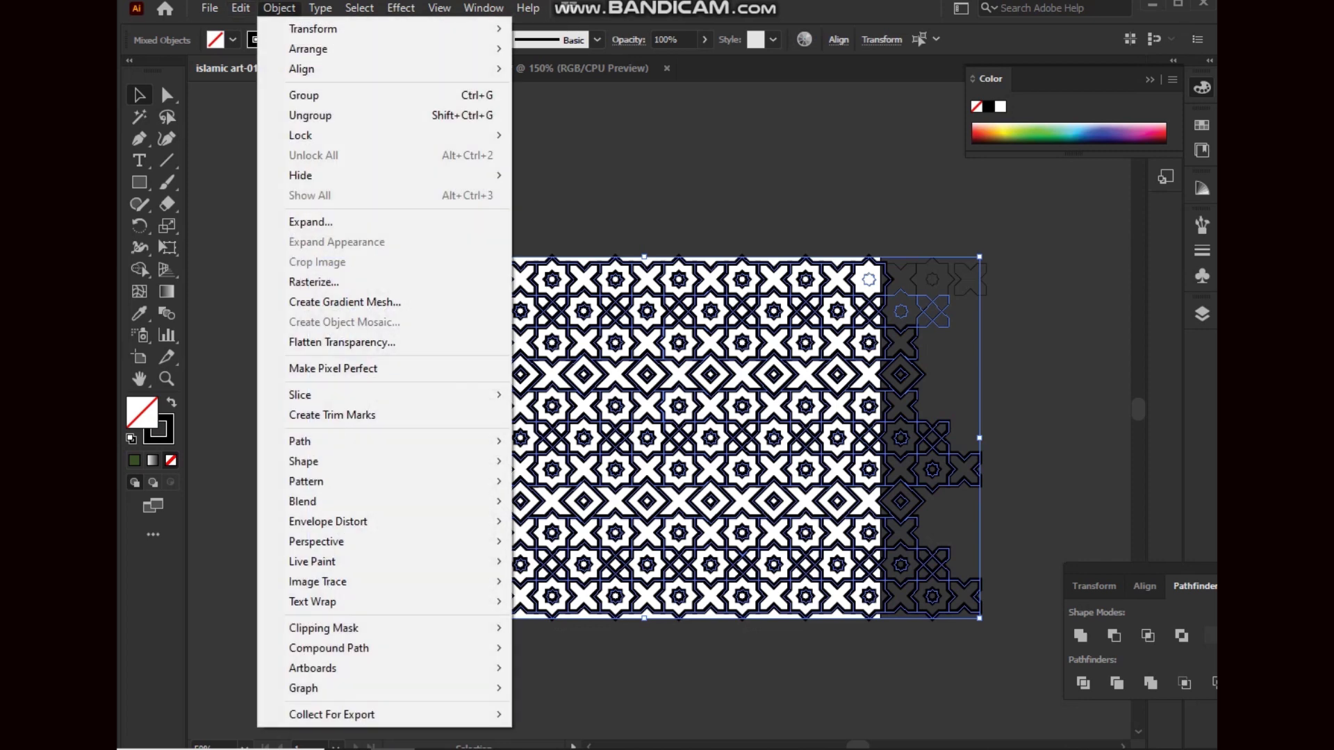
{"action": "left_click", "coordinate": [291, 222]}
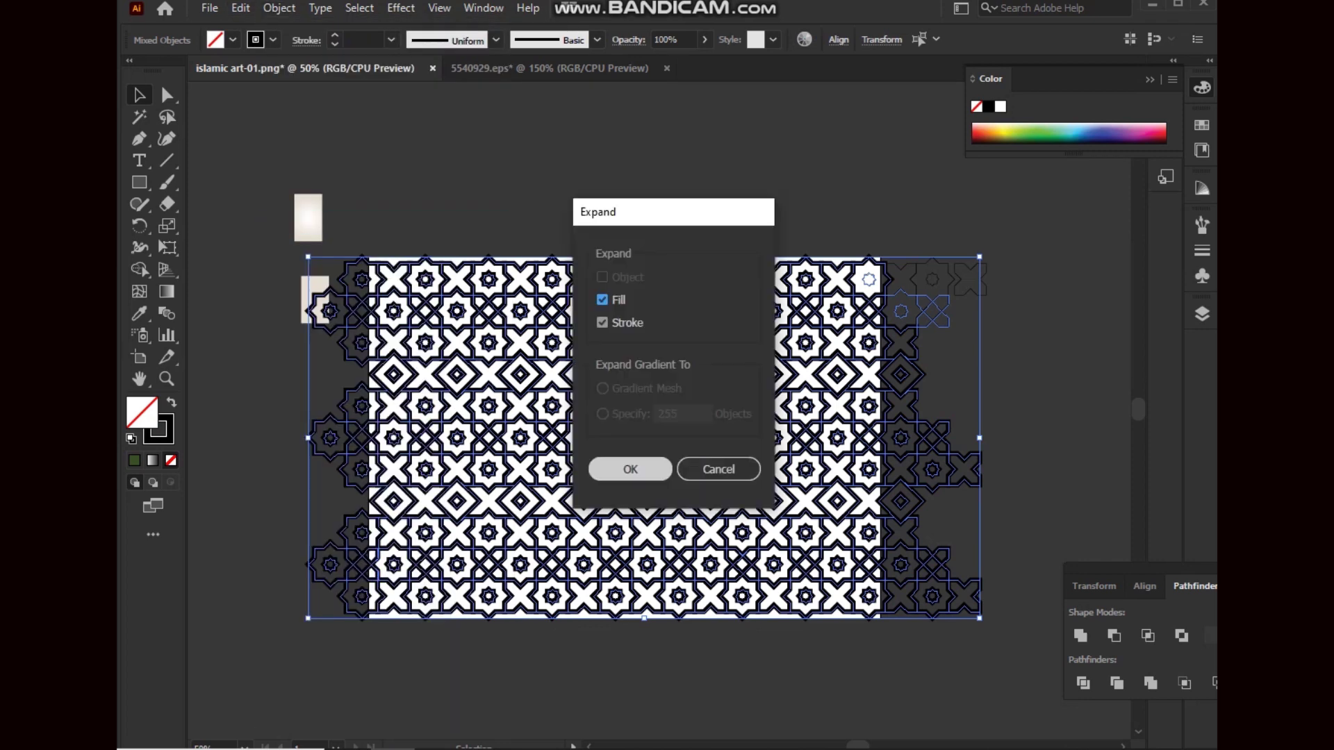
{"action": "left_click", "coordinate": [639, 468]}
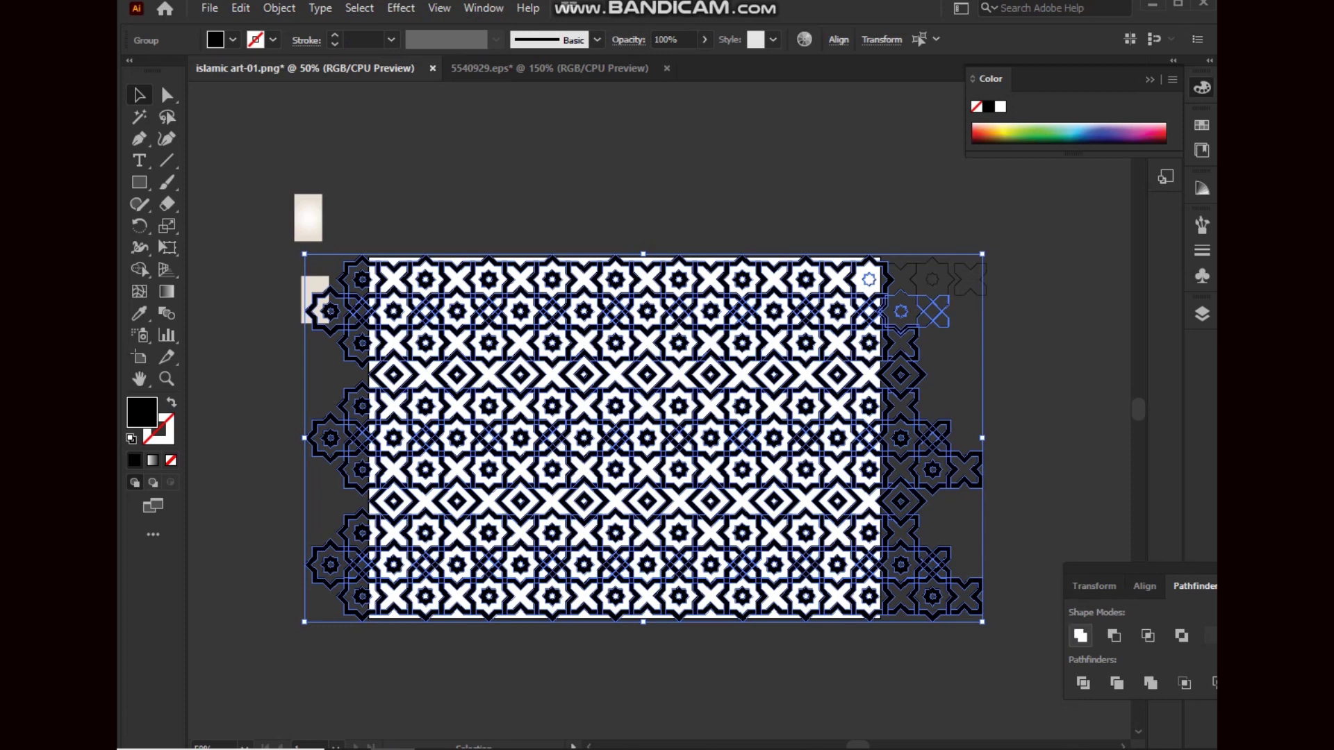
{"action": "left_click", "coordinate": [1081, 635]}
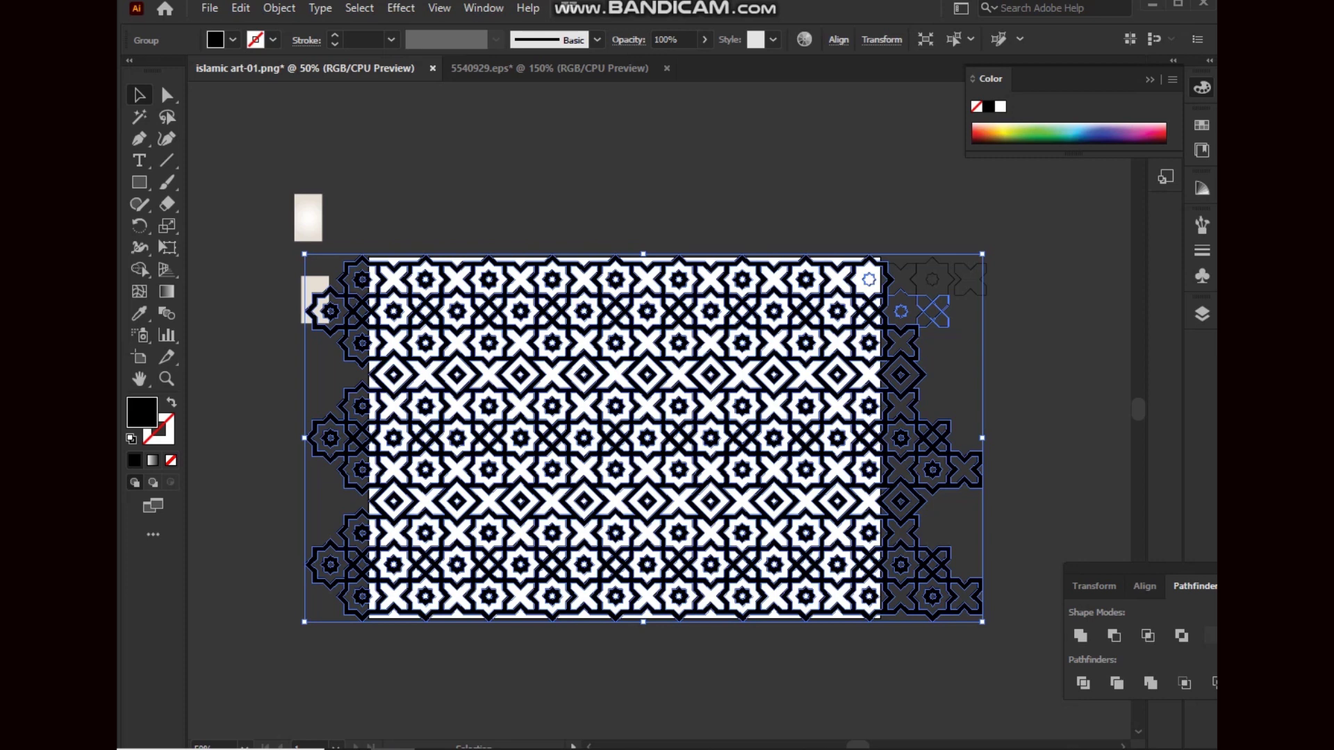
{"action": "left_click", "coordinate": [742, 532]}
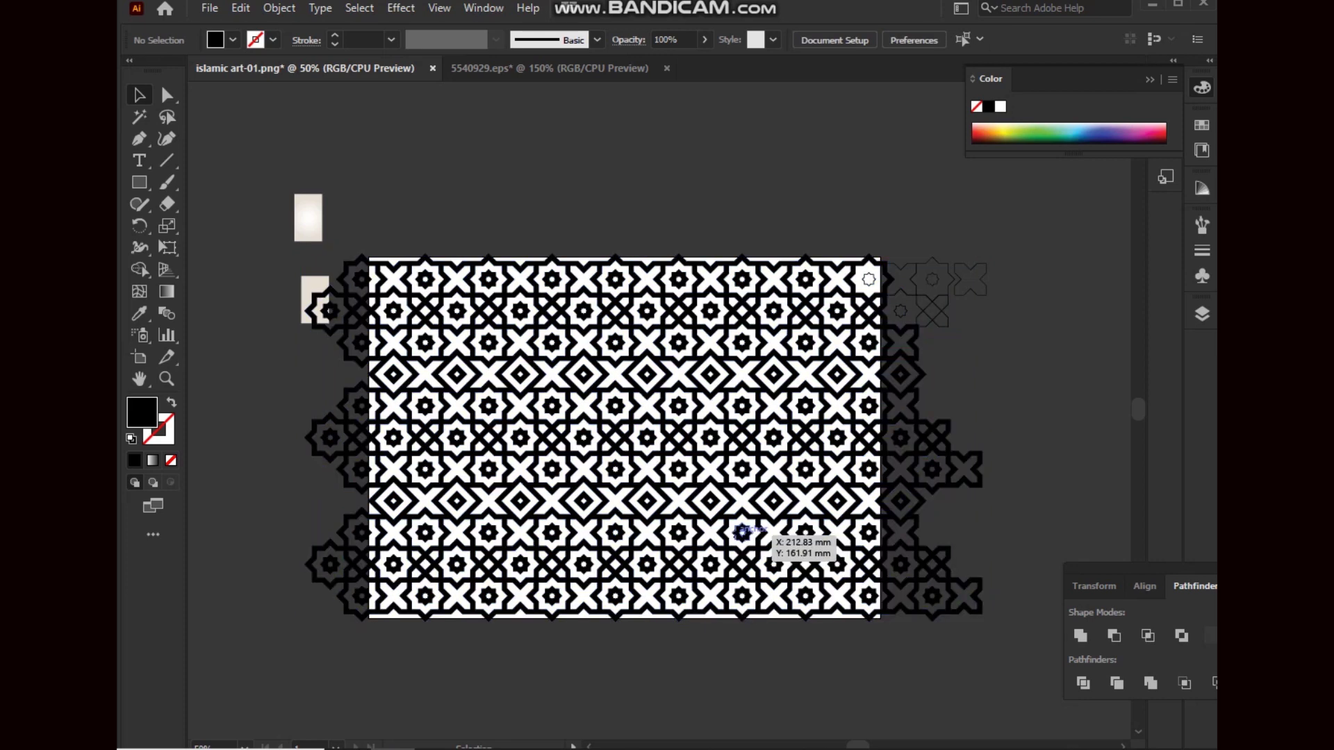
Use the Eyedropper to fill the pattern group with the off-white swatch colour
{"action": "left_click", "coordinate": [731, 535]}
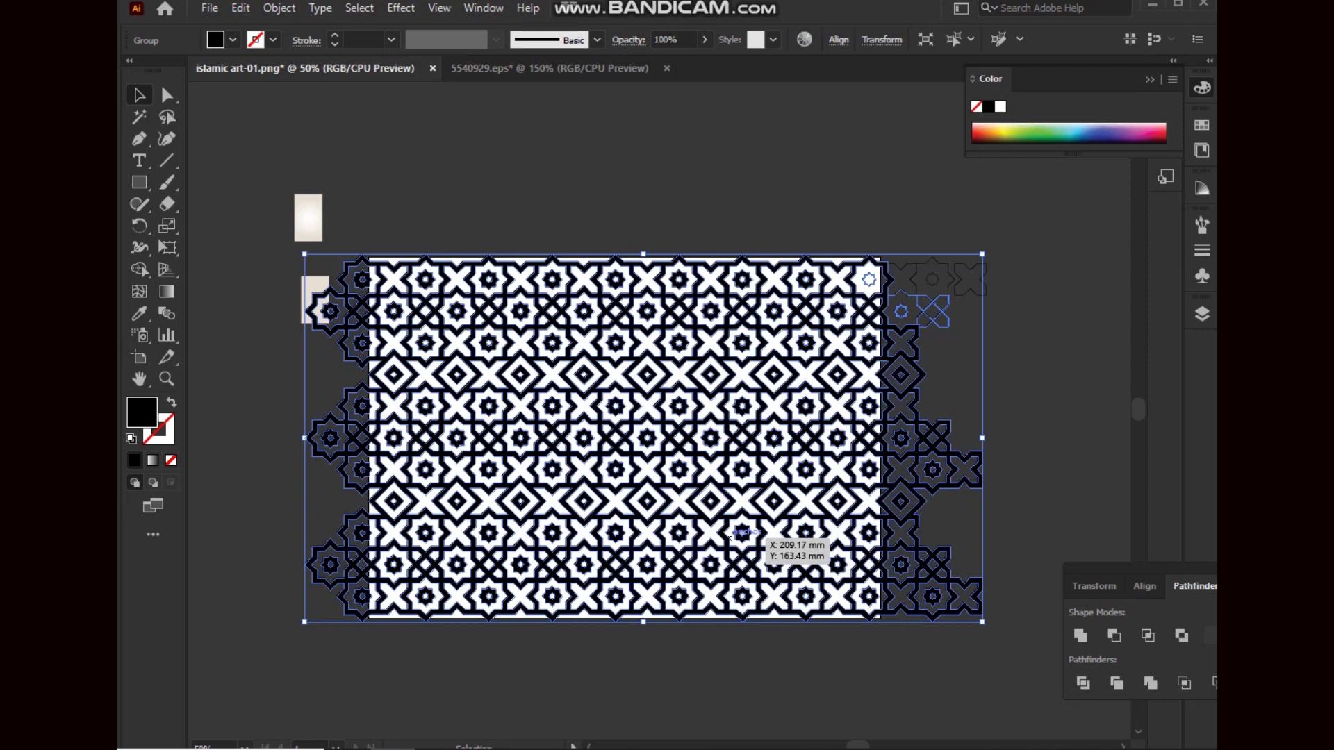
{"action": "key", "text": "i"}
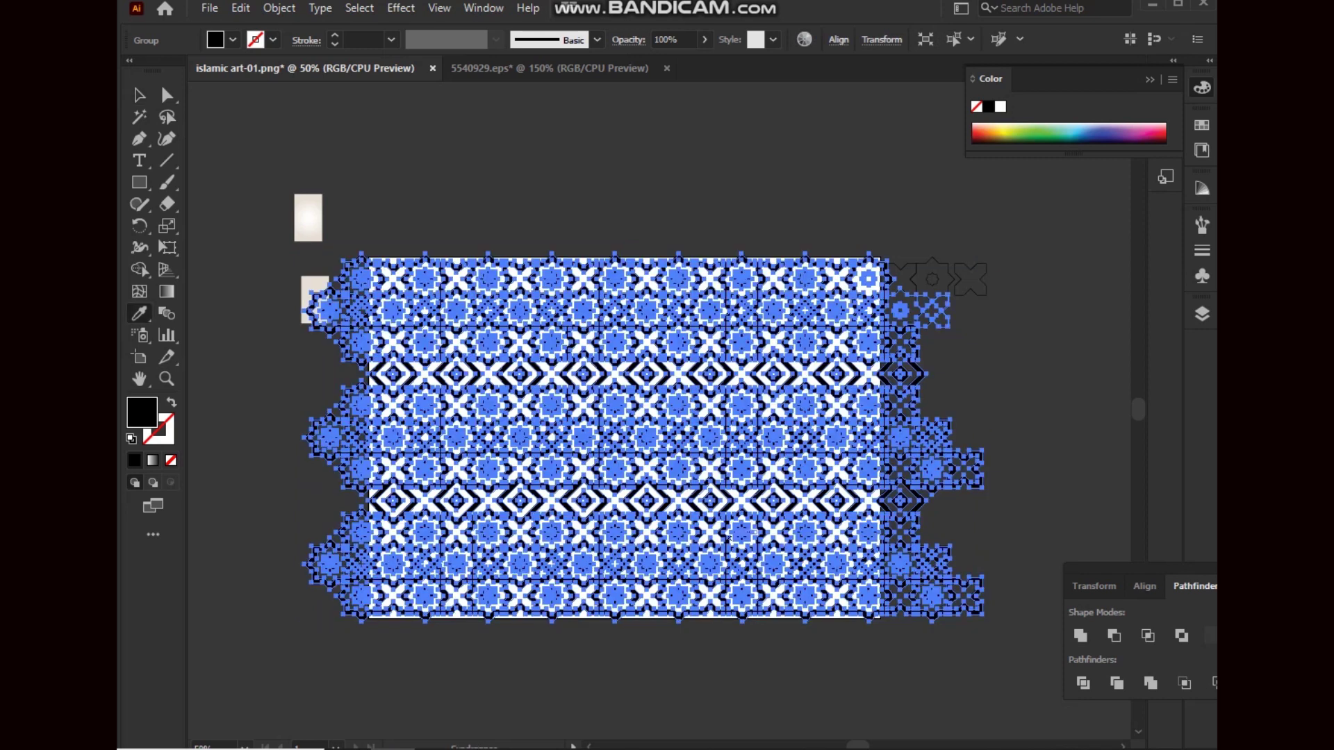
{"action": "left_click", "coordinate": [295, 210]}
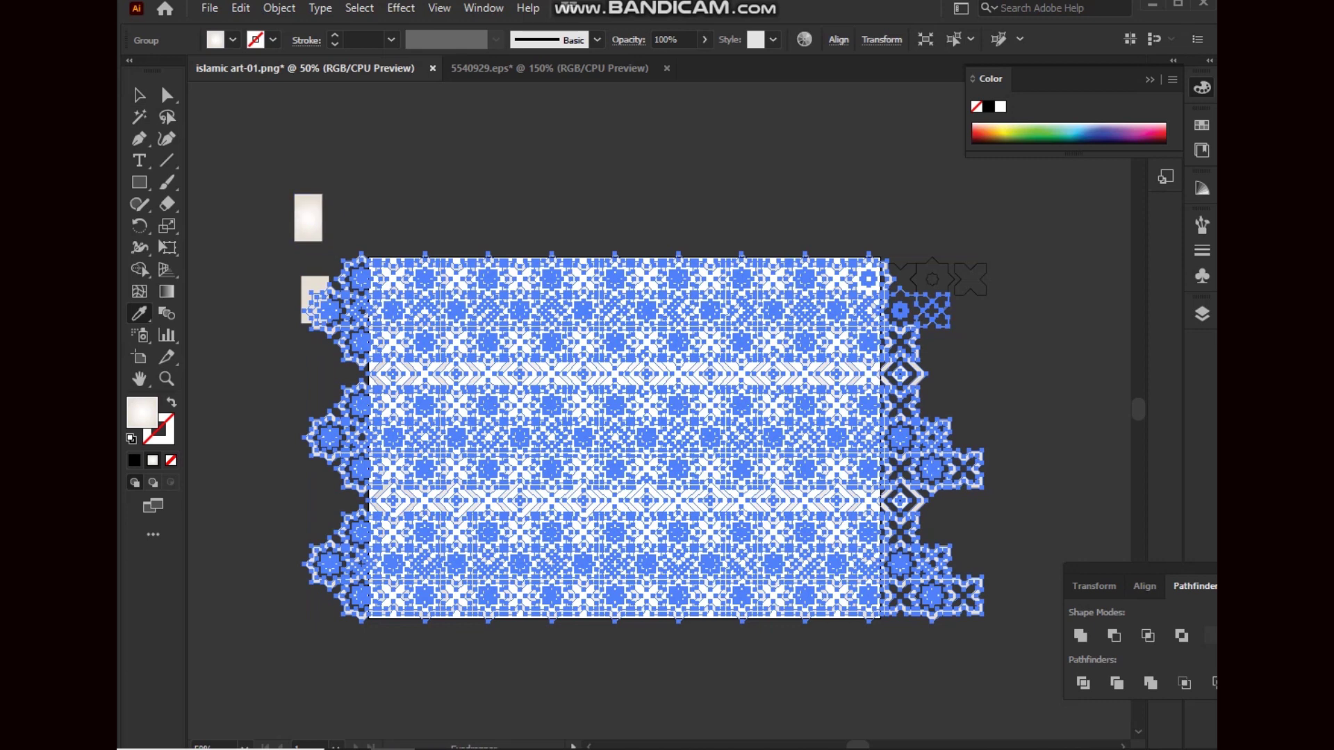
{"action": "left_click", "coordinate": [167, 291]}
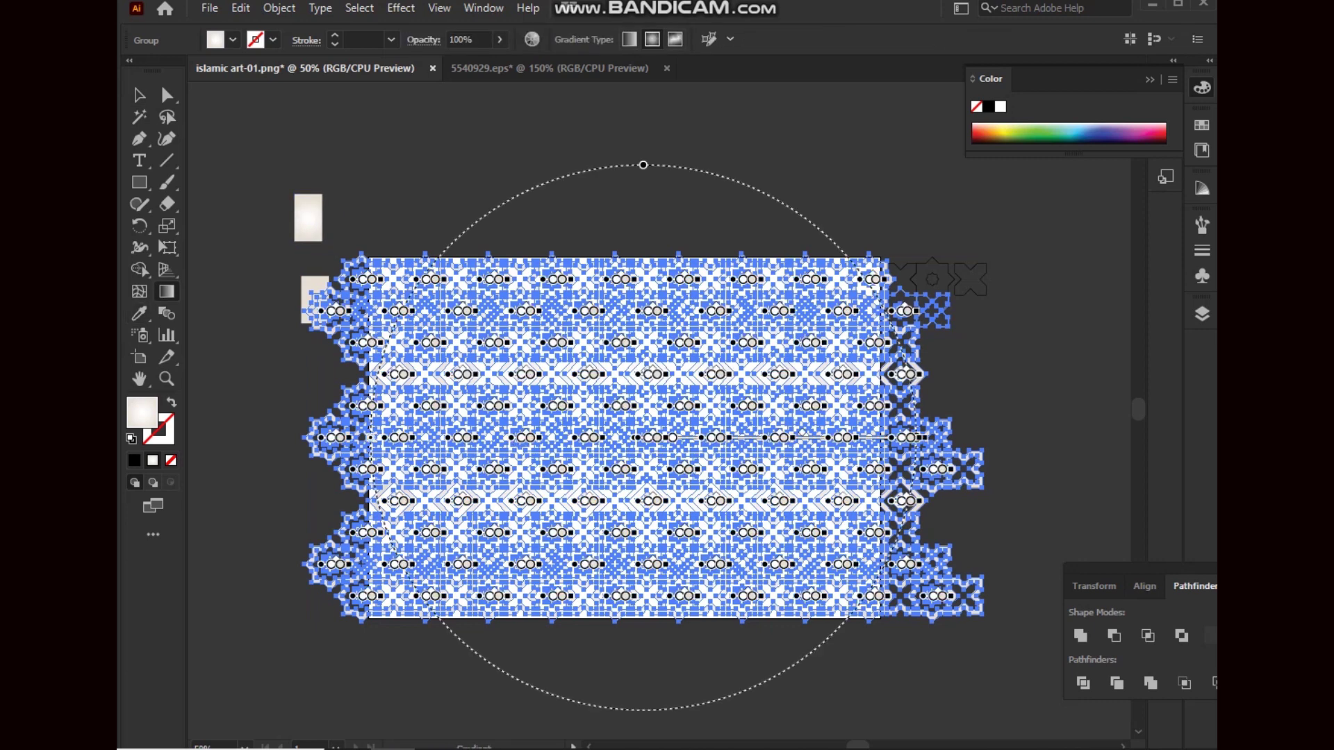
Drag a radial gradient from the pattern centre to the top-right corner, then deselect
{"action": "left_click_drag", "start_coordinate": [582, 461], "coordinate": [912, 258]}
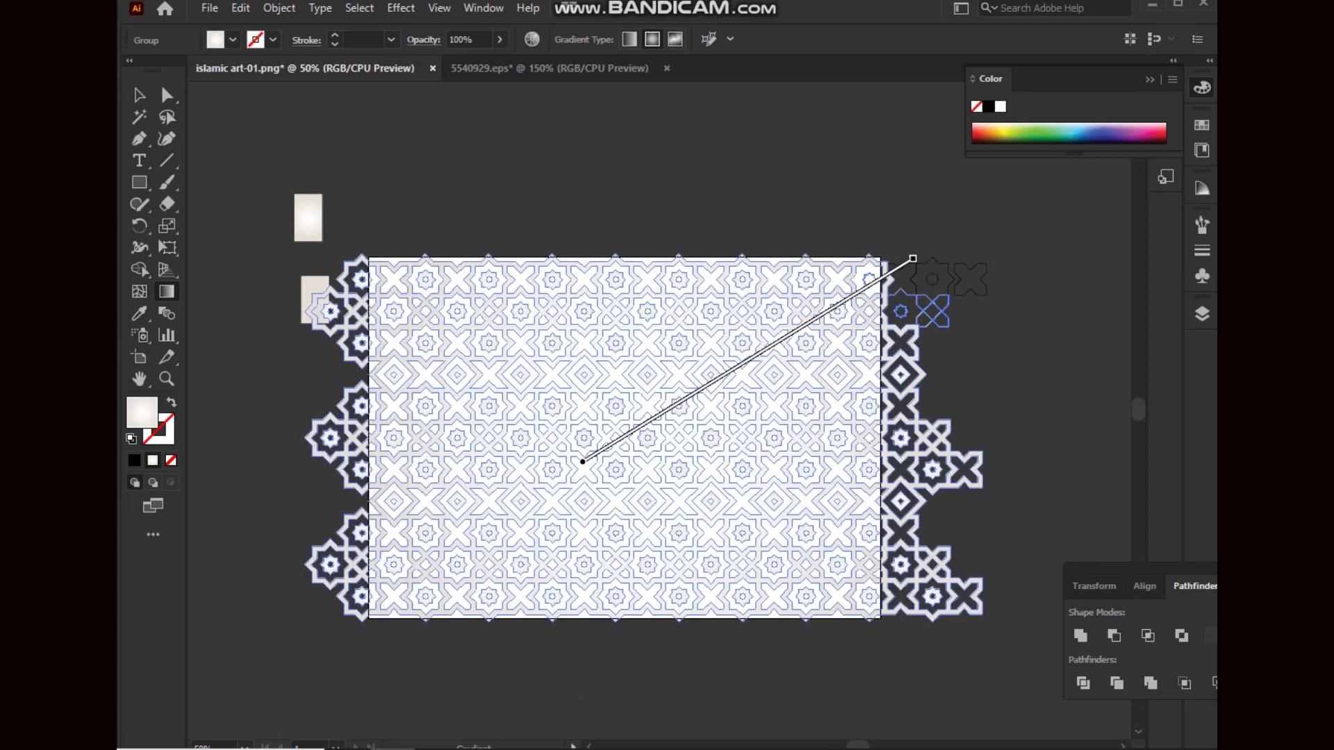
{"action": "left_click_drag", "start_coordinate": [912, 258], "coordinate": [912, 259]}
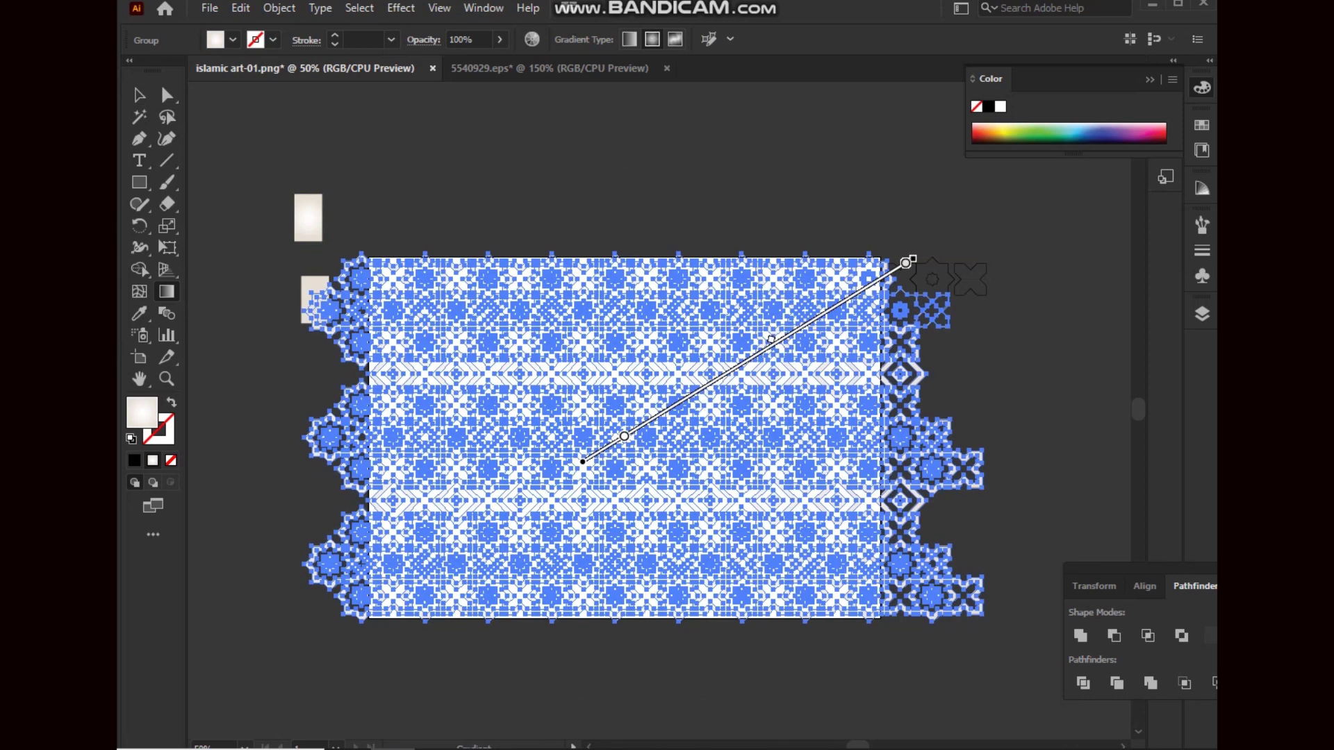
{"action": "left_click", "coordinate": [139, 94]}
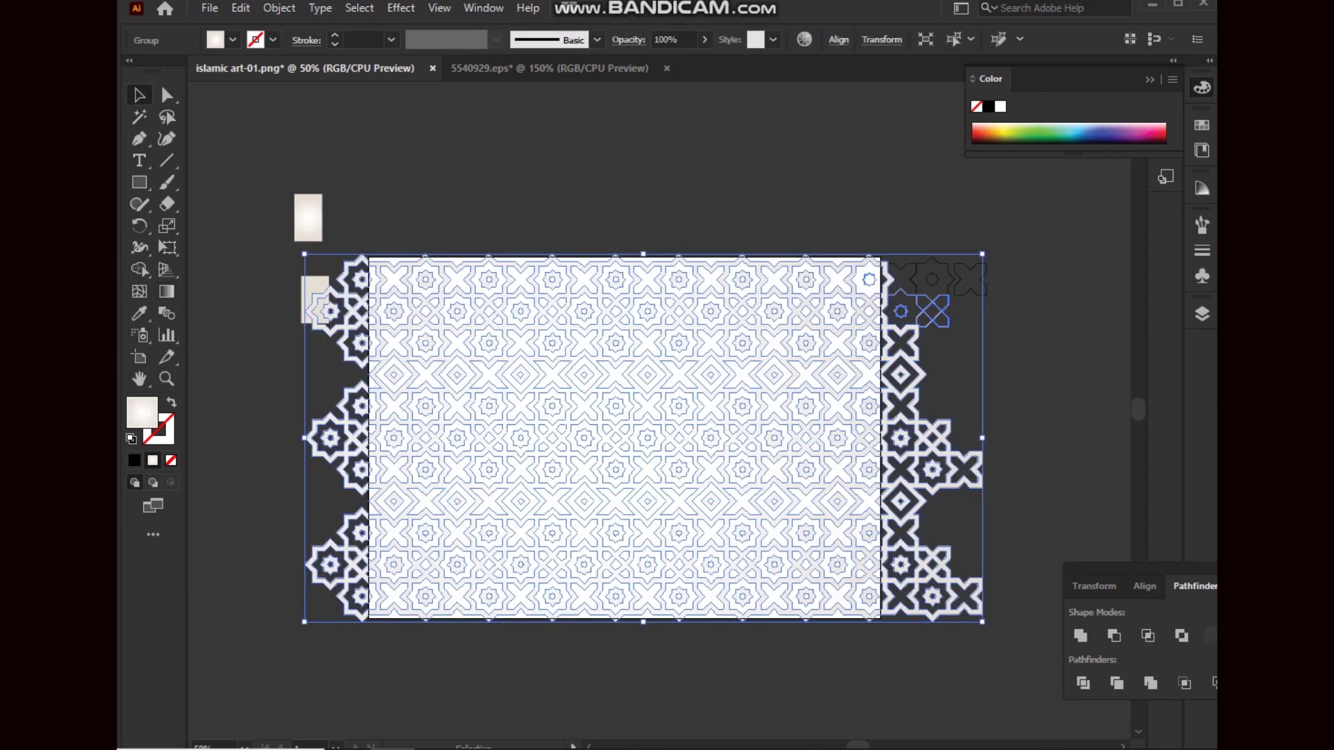
{"action": "key", "text": "ctrl+shift+a"}
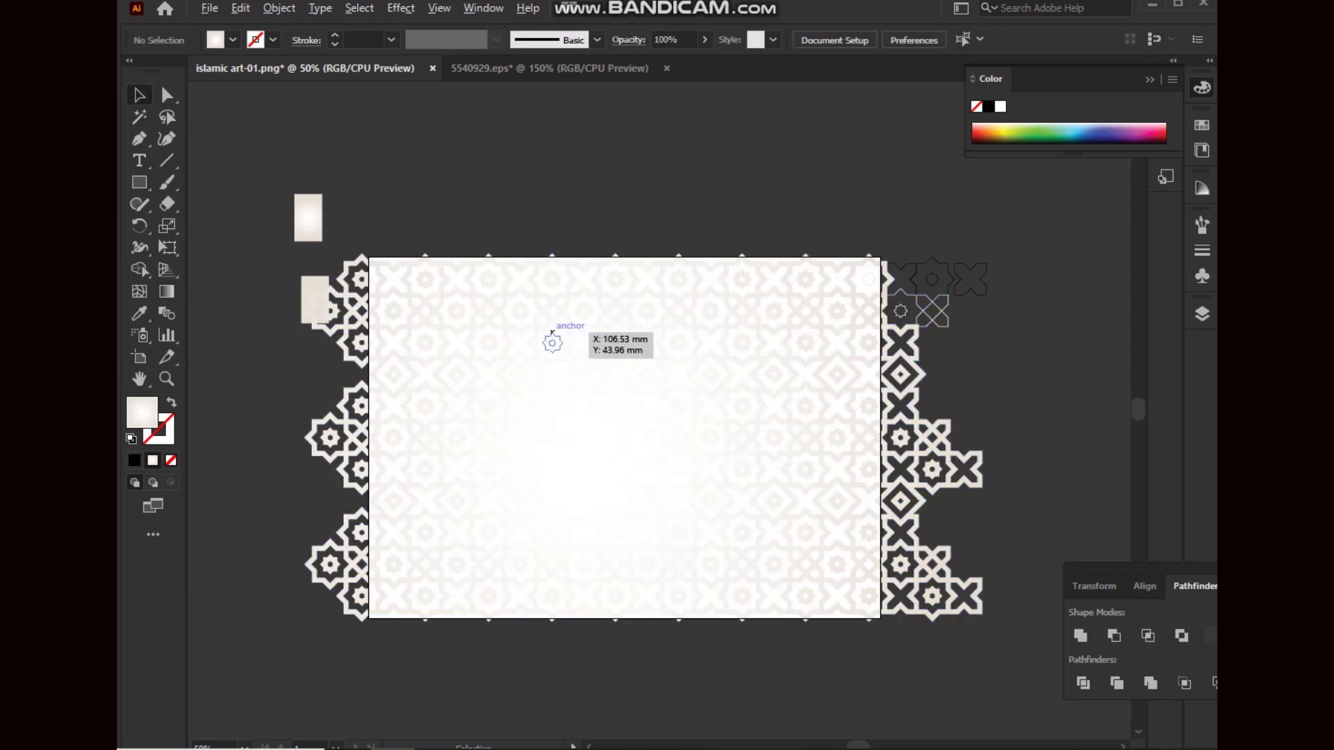
{"action": "scroll", "coordinate": [464, 346], "scroll_direction": "up", "scroll_amount": 2}
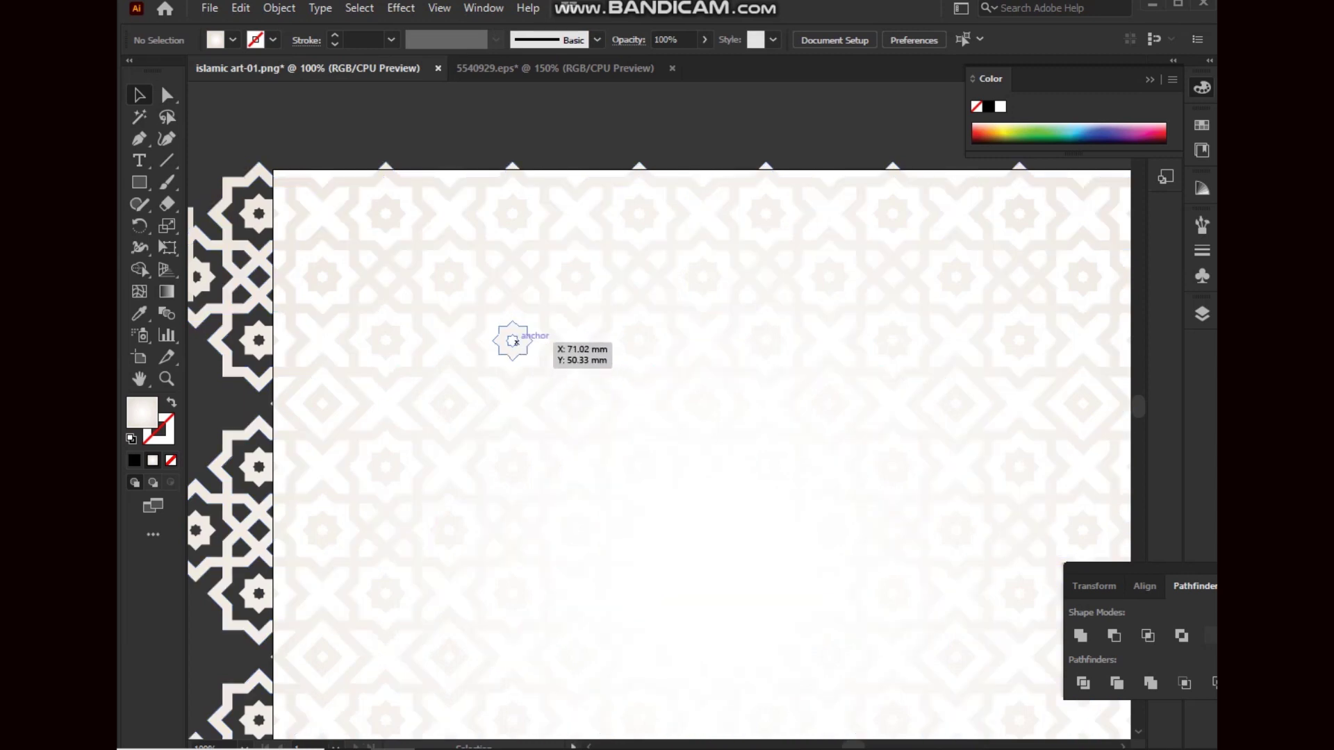
{"action": "scroll", "coordinate": [432, 323], "scroll_direction": "up", "scroll_amount": 3}
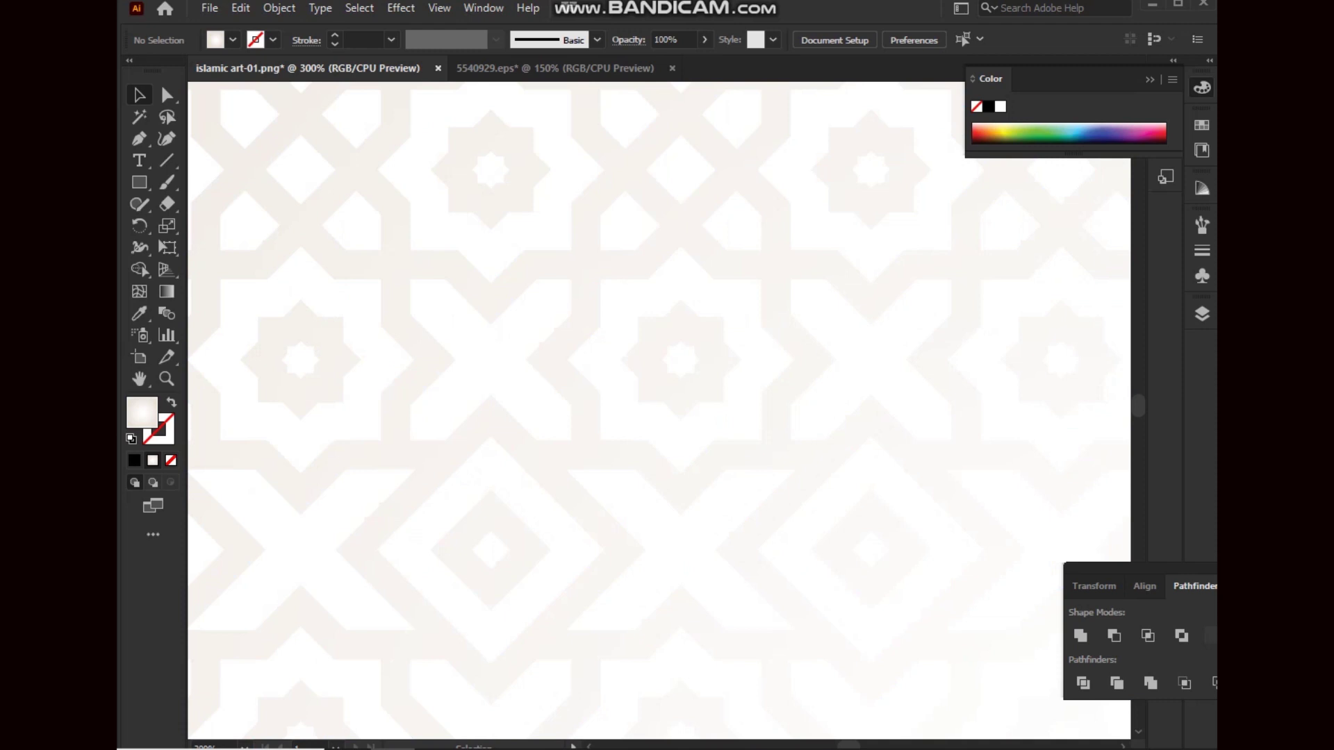
{"action": "scroll", "coordinate": [389, 299], "scroll_direction": "down", "scroll_amount": 3}
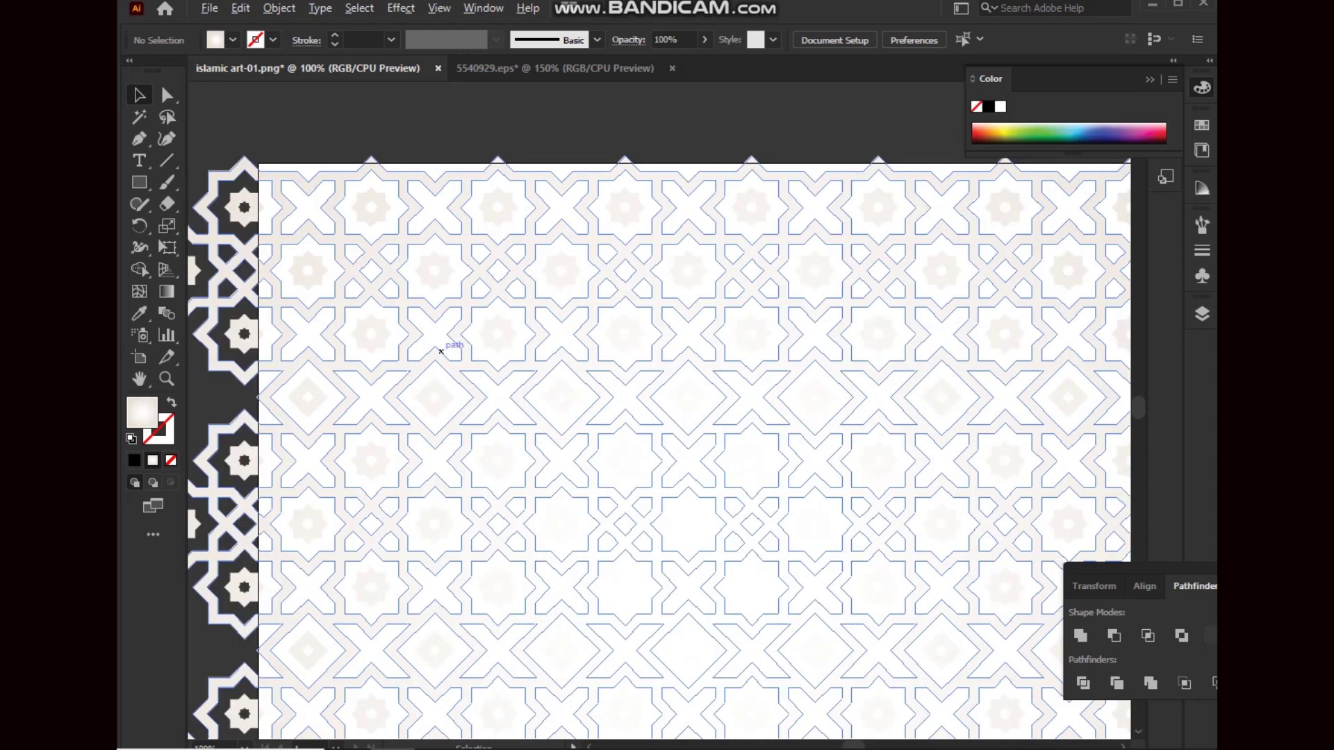
{"action": "scroll", "coordinate": [440, 352], "scroll_direction": "down", "scroll_amount": 2}
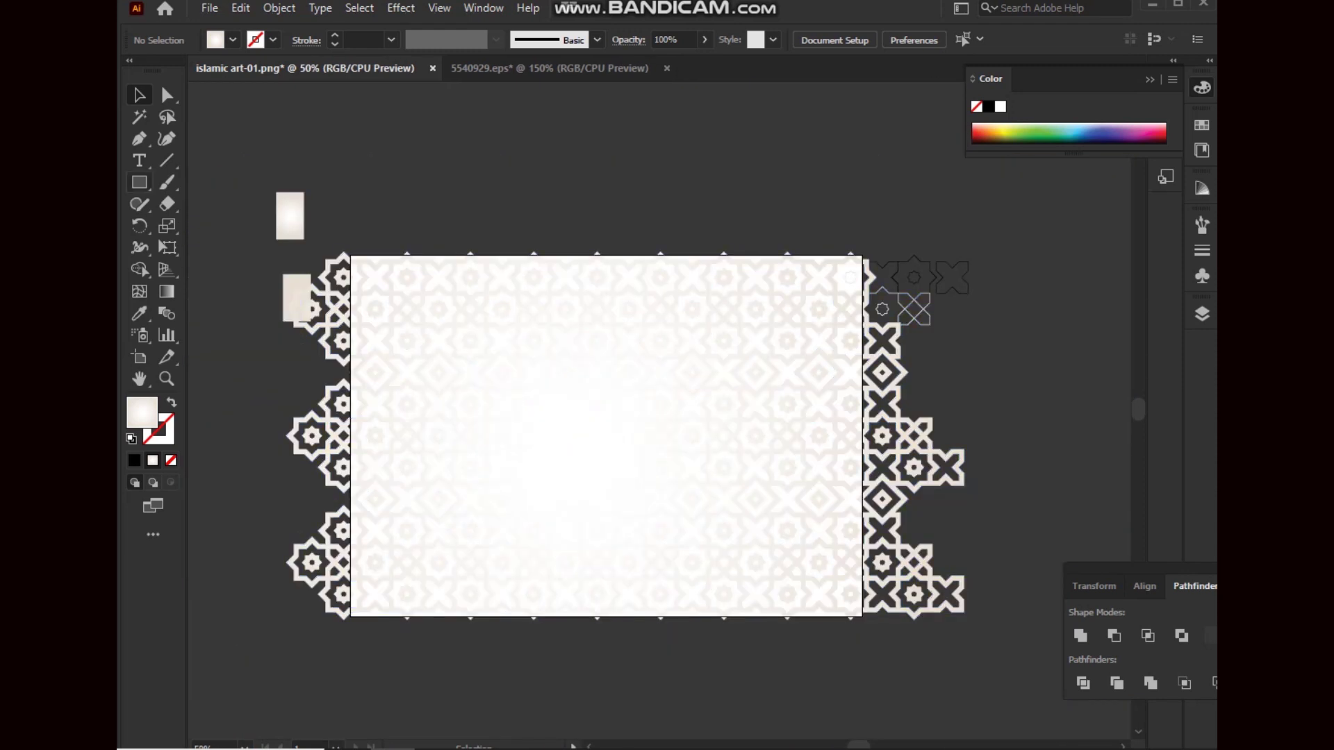
{"action": "left_click", "coordinate": [131, 182]}
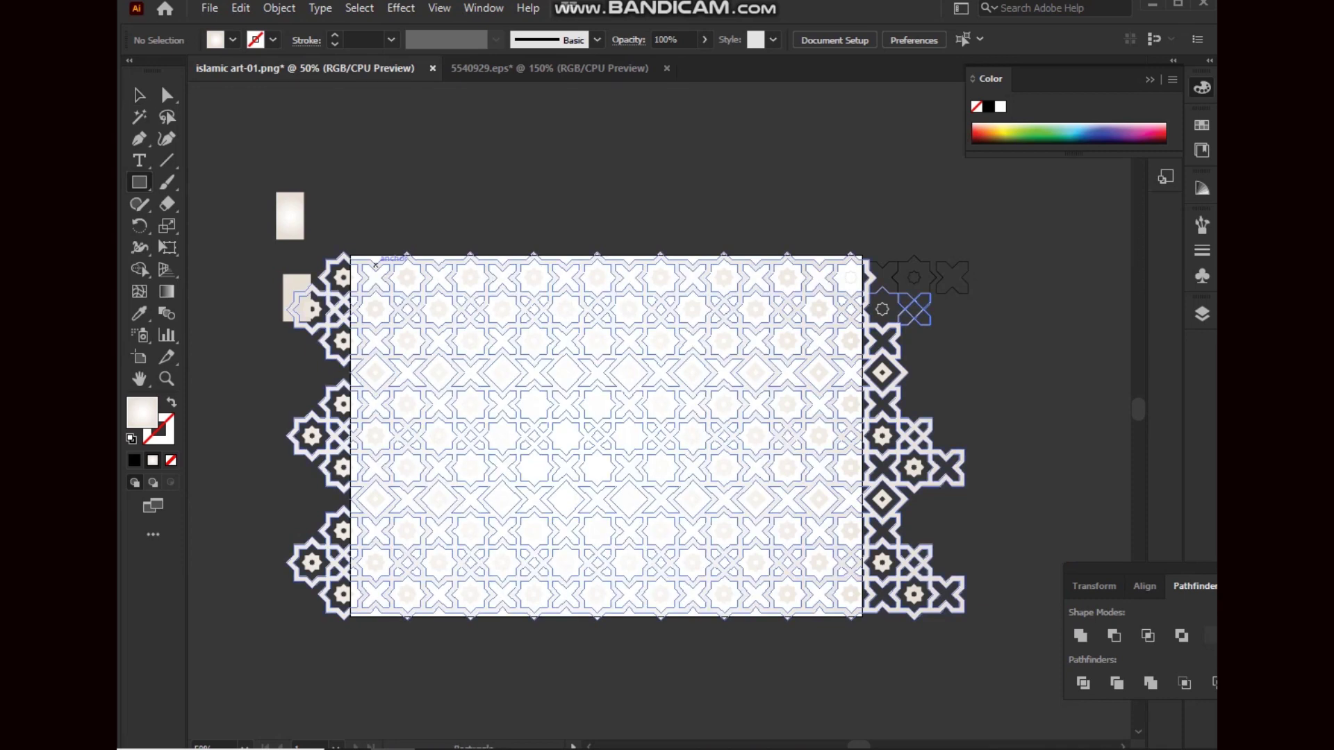
Draw an artboard-sized rectangle and send it to the back behind the pattern
{"action": "left_click_drag", "start_coordinate": [346, 255], "coordinate": [867, 619]}
{"action": "key", "text": "period"}
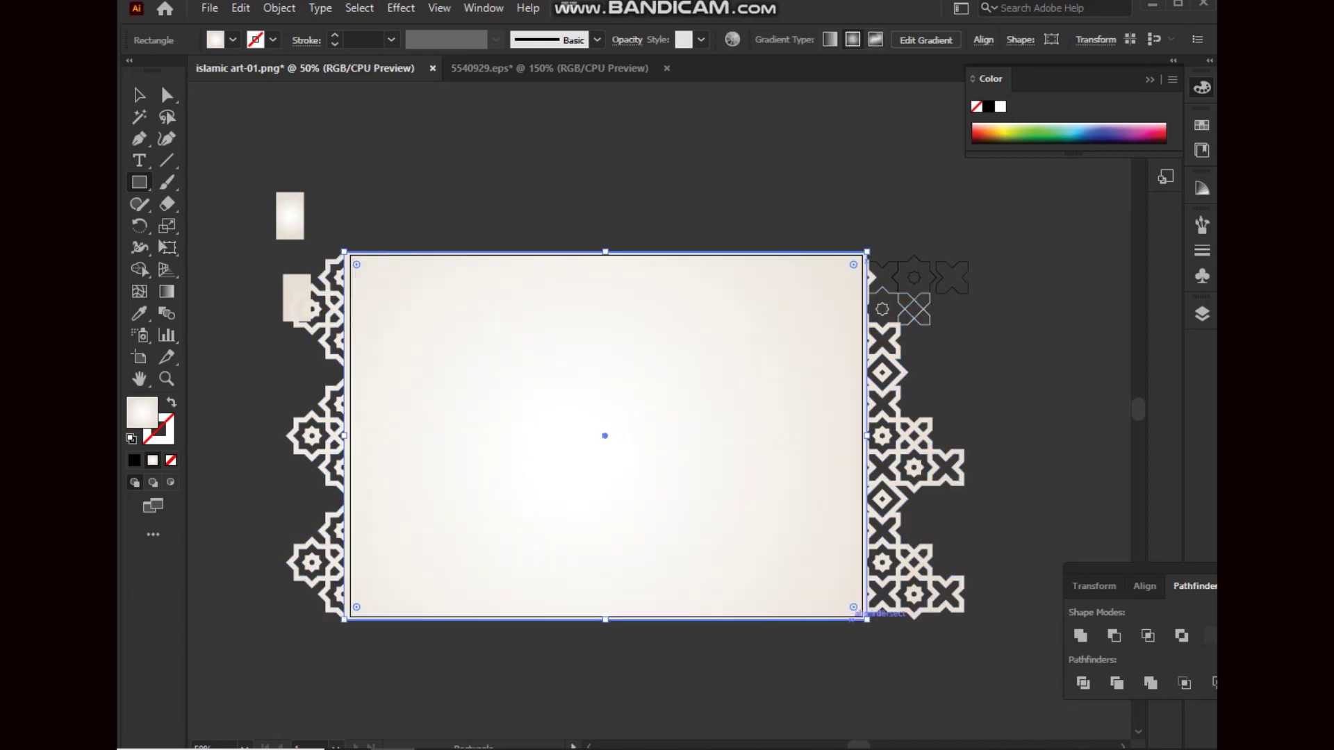
{"action": "key", "text": "ctrl+shift+bracketleft"}
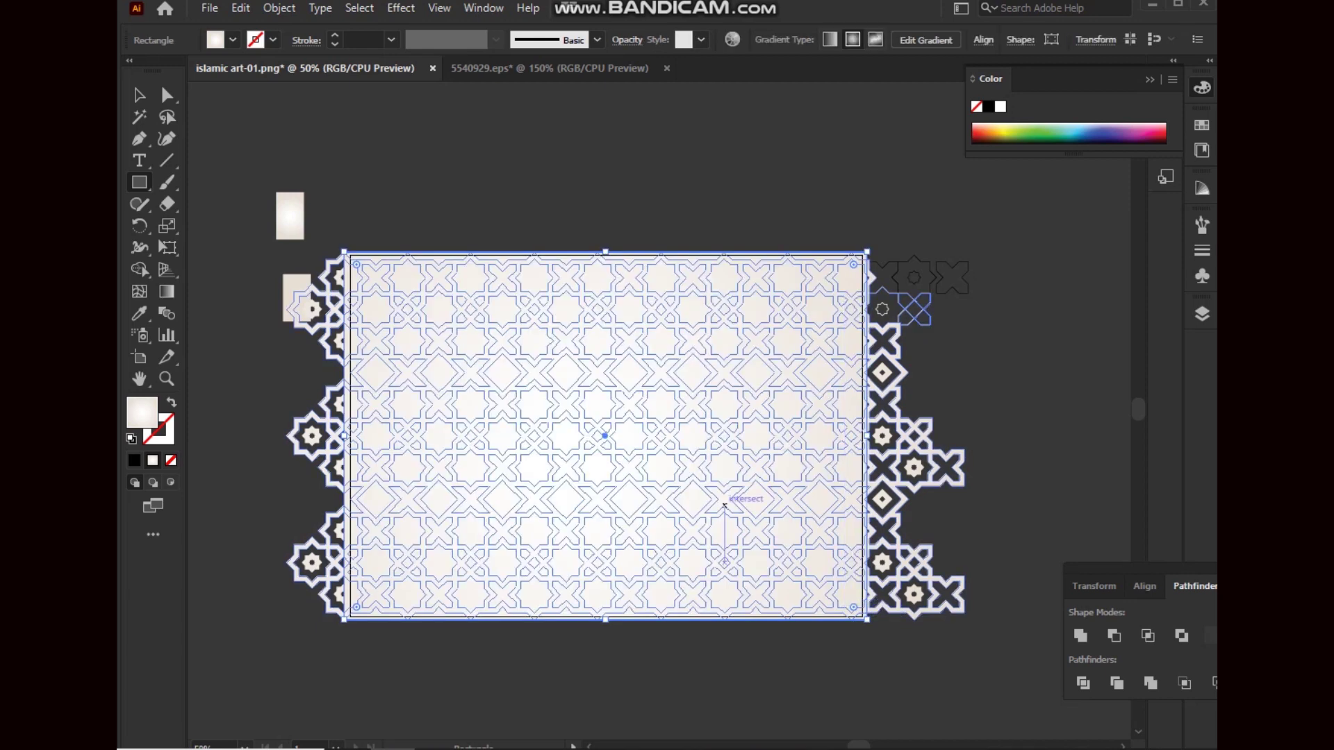
{"action": "left_click", "coordinate": [139, 94]}
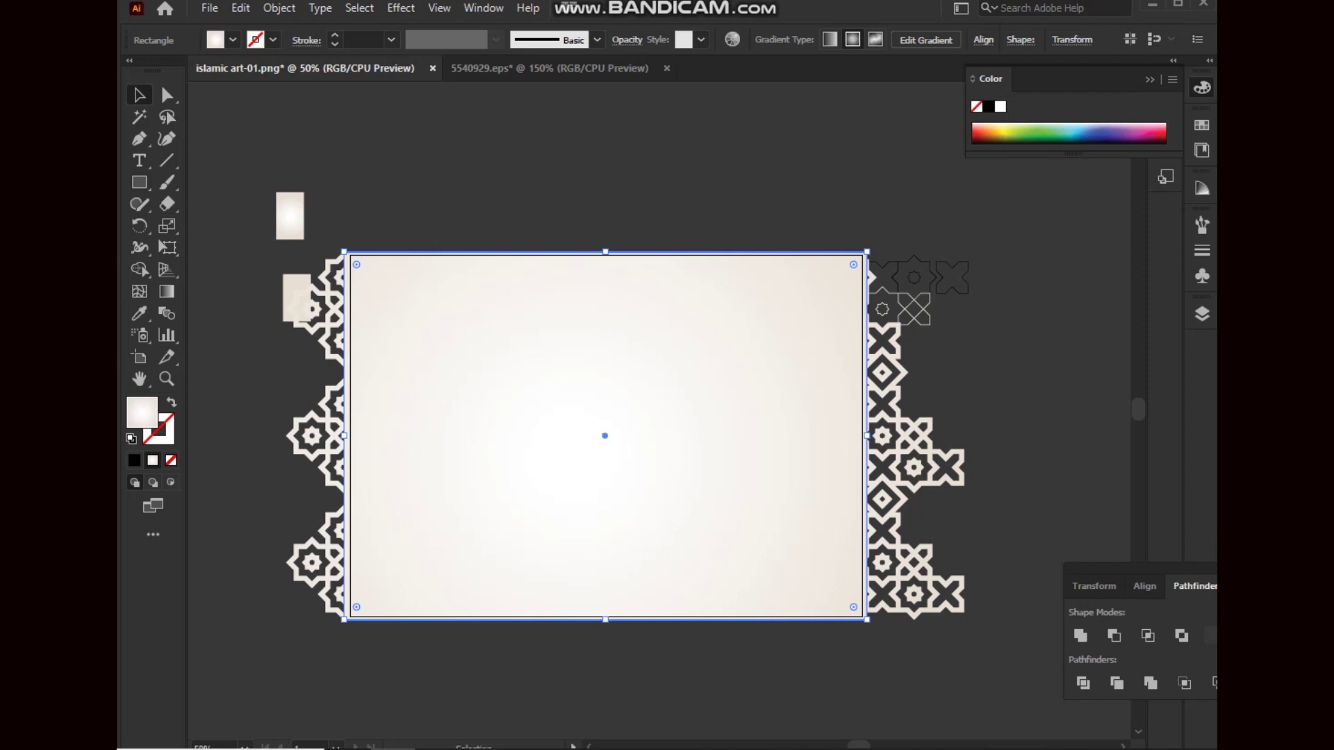
{"action": "right_click", "coordinate": [460, 298]}
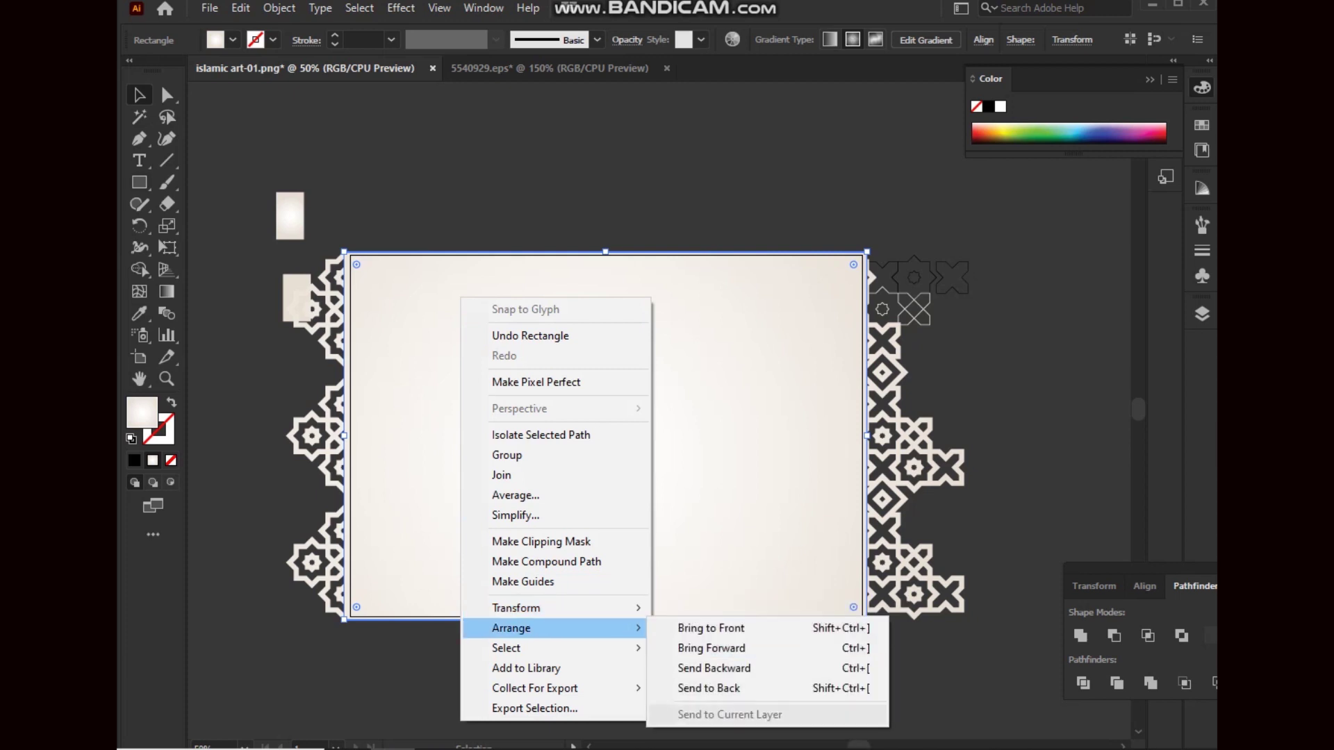
{"action": "left_click", "coordinate": [708, 687]}
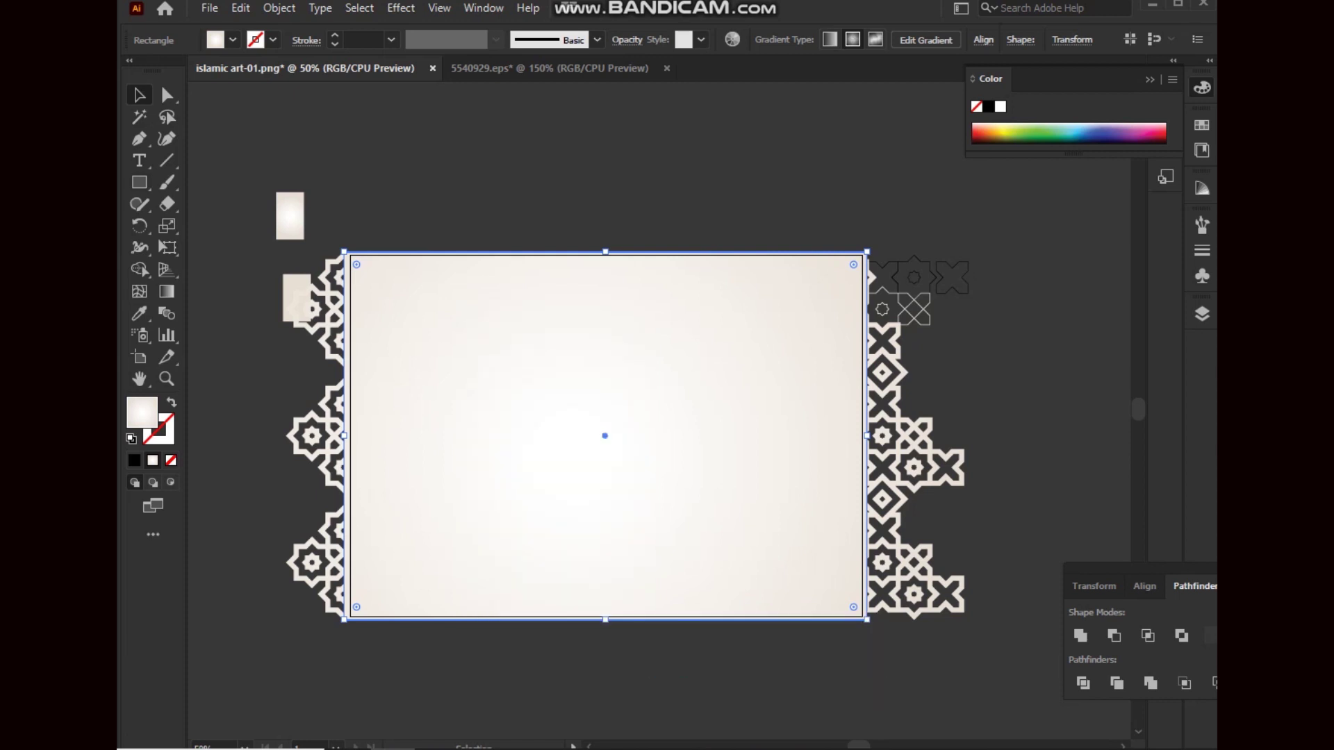
Fill the rectangle with the beige swatch colour using the Eyedropper
{"action": "key", "text": "i"}
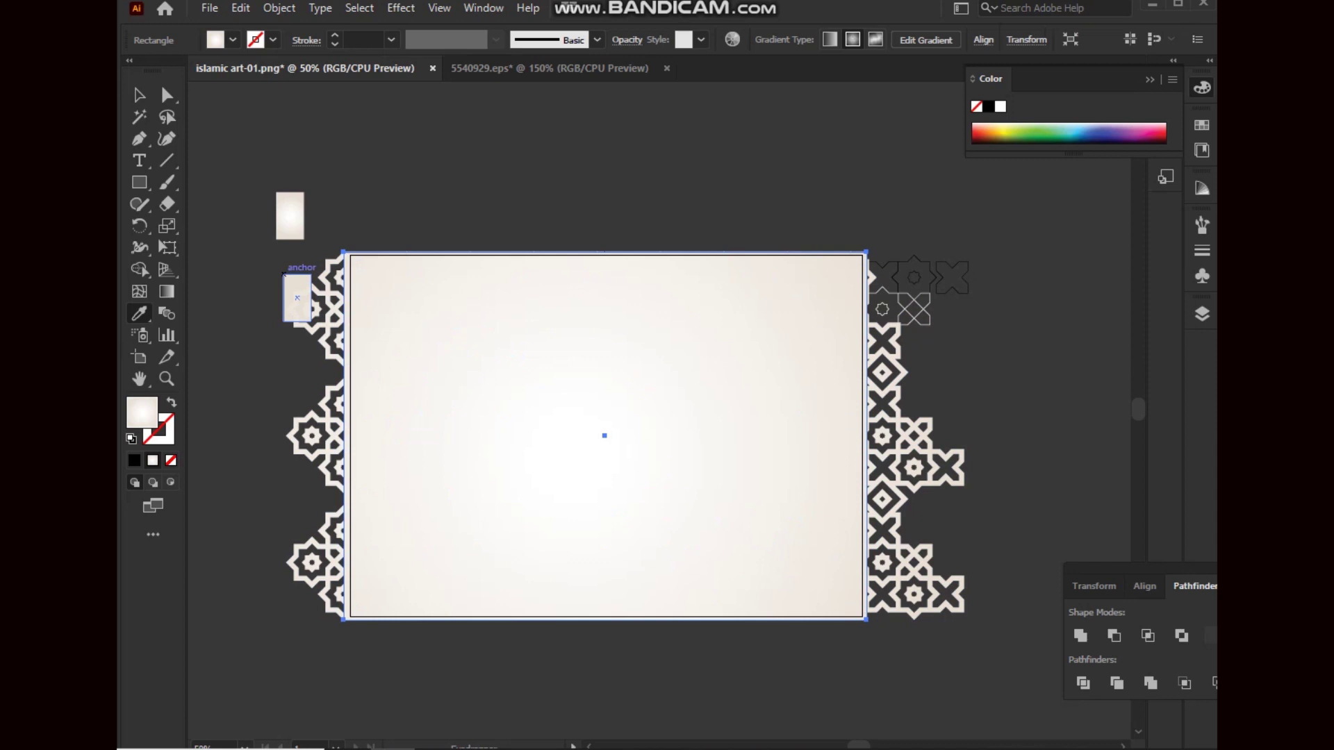
{"action": "left_click", "coordinate": [283, 275]}
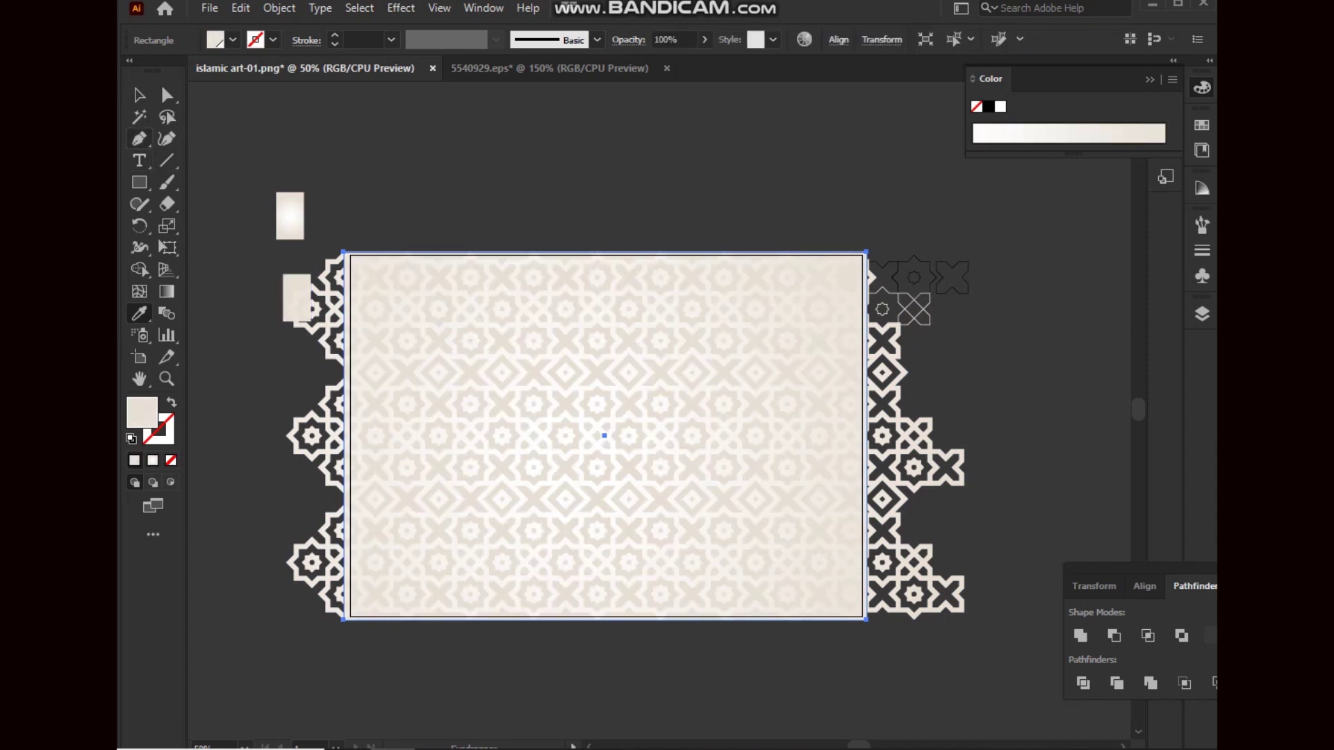
{"action": "left_click", "coordinate": [139, 95]}
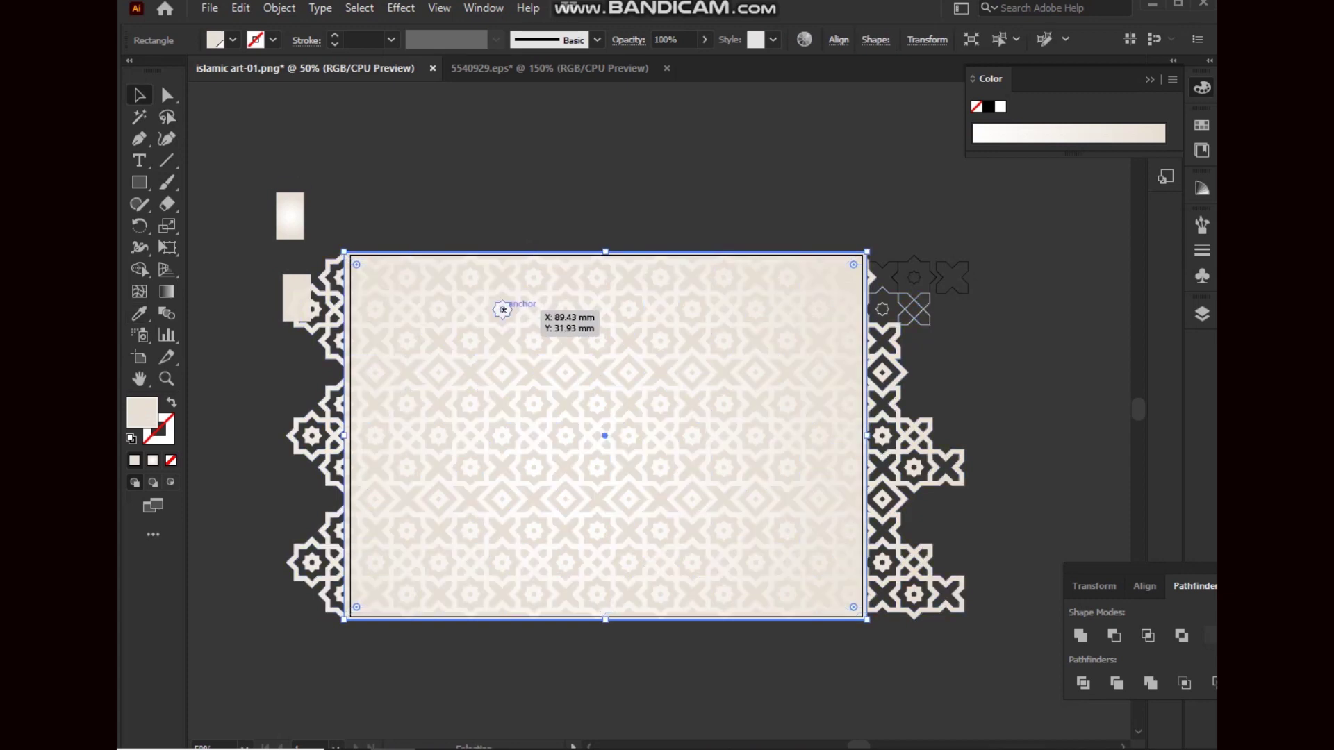
{"action": "left_click", "coordinate": [502, 328]}
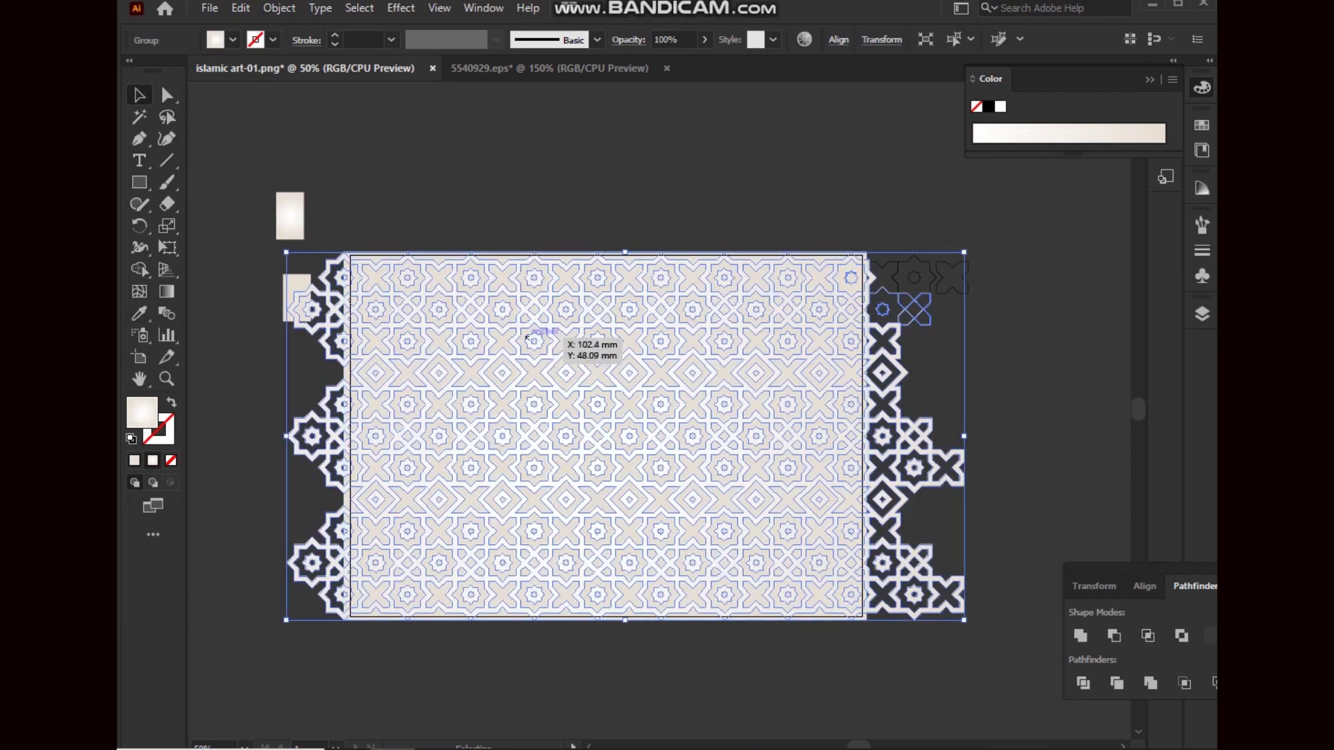
Apply an Effect > Stylize > Drop Shadow at 25% opacity, then deselect and zoom in
{"action": "left_click", "coordinate": [359, 7]}
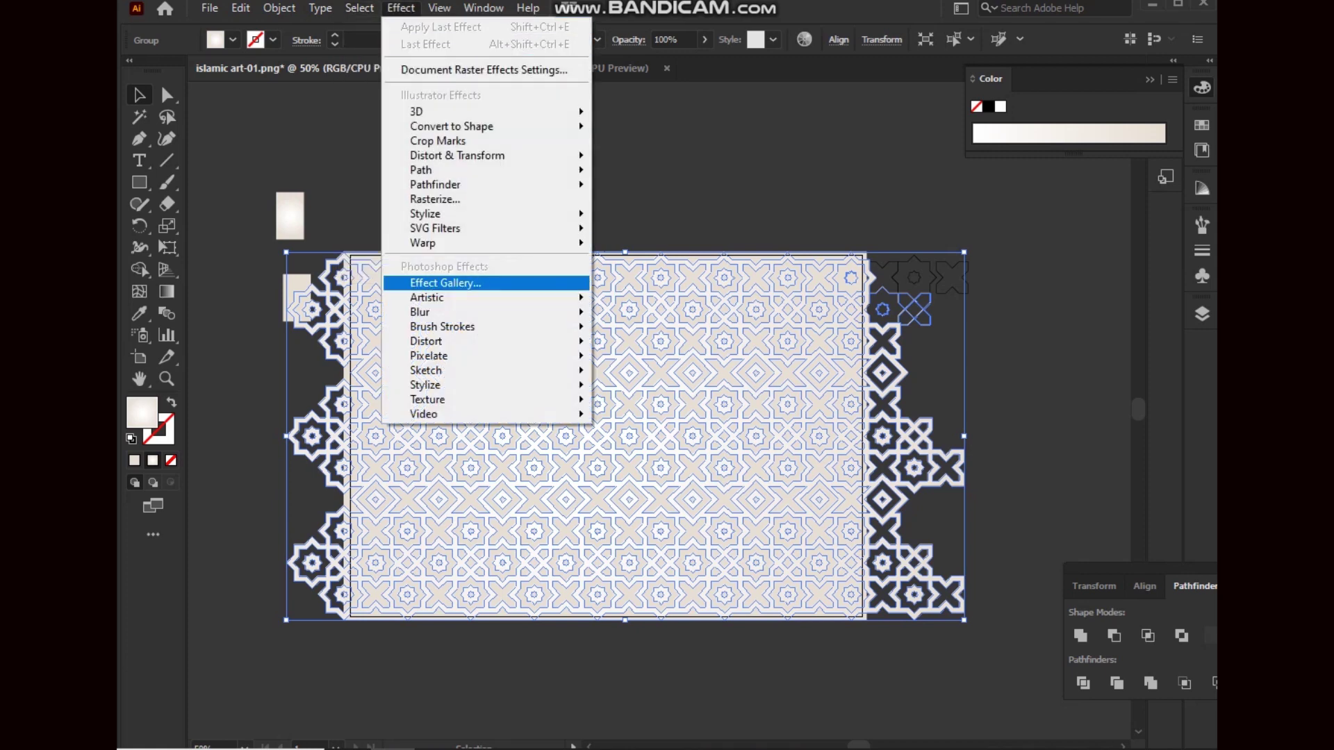
{"action": "mouse_move", "coordinate": [425, 214]}
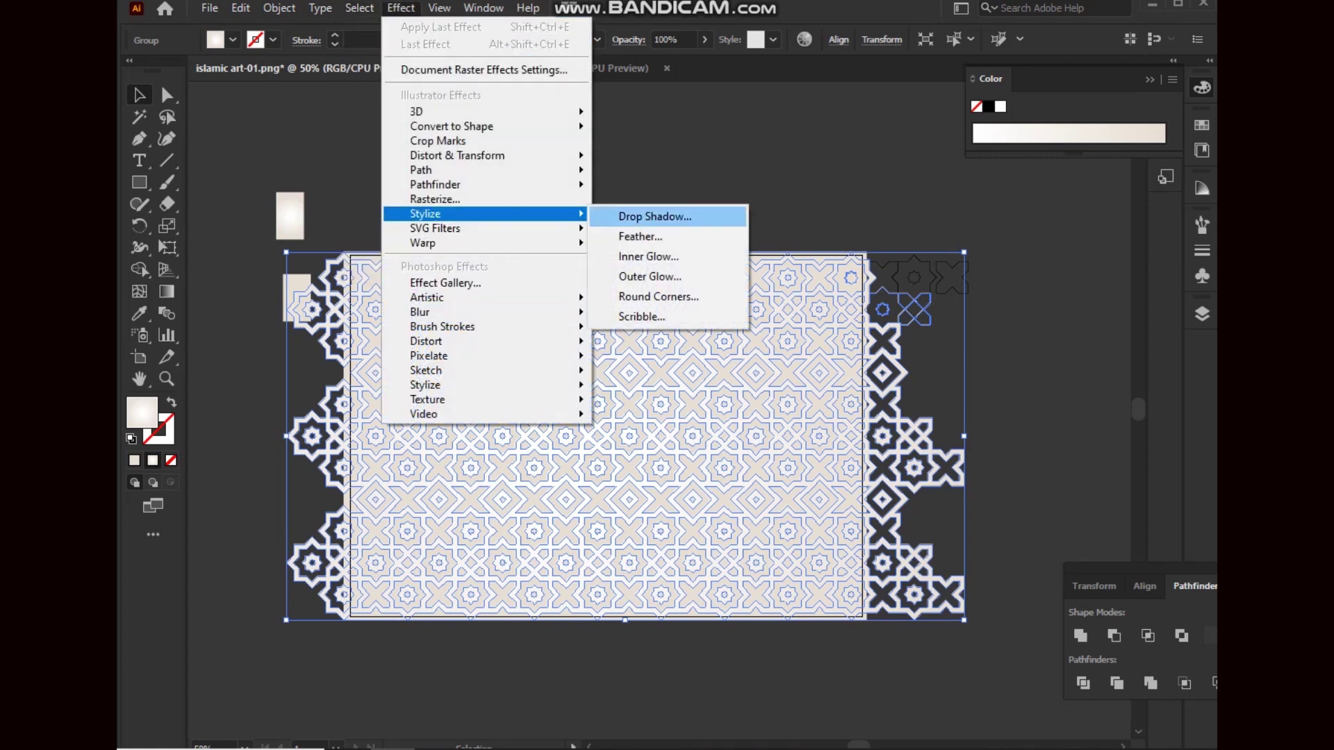
{"action": "left_click", "coordinate": [654, 216]}
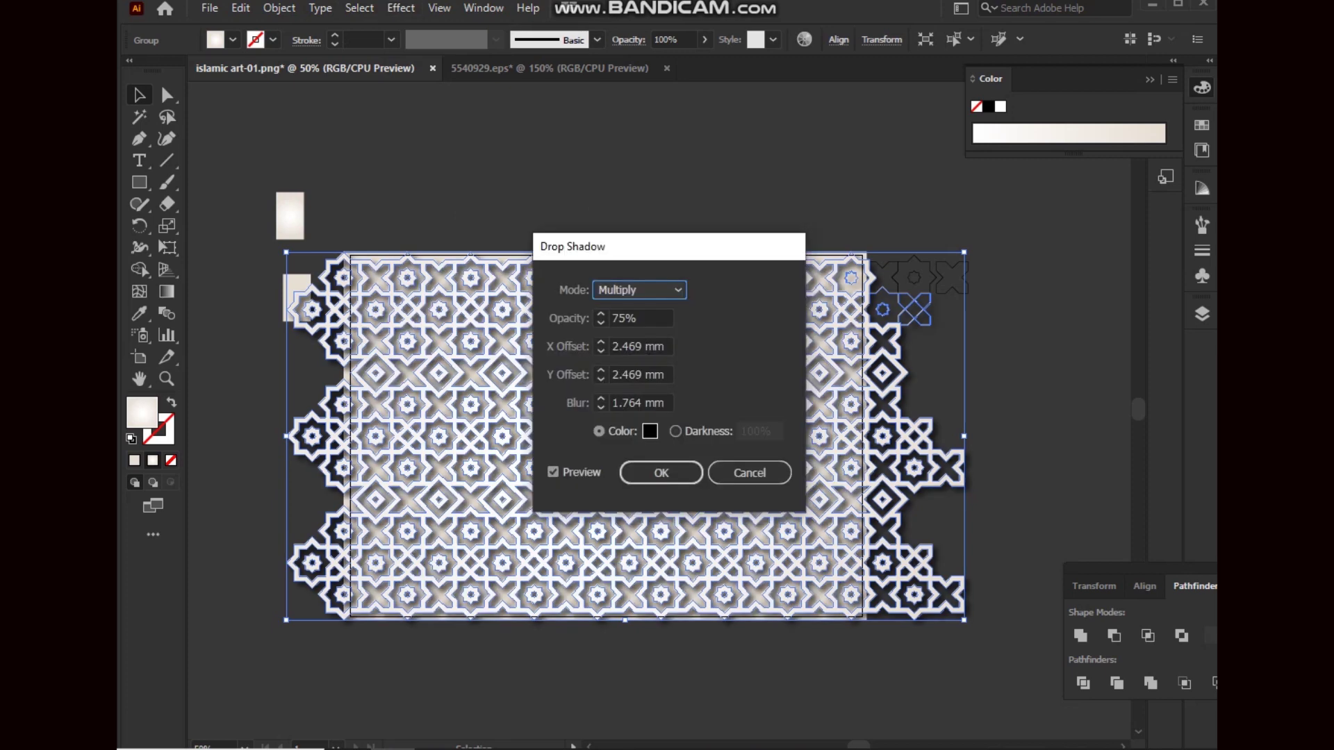
{"action": "key", "text": "Tab"}
{"action": "key", "text": "Down"}
{"action": "key", "text": "Down"}
{"action": "key", "text": "Down"}
{"action": "key", "text": "Down"}
{"action": "key", "text": "Down"}
{"action": "key", "text": "Down"}
{"action": "key", "text": "Down"}
{"action": "key", "text": "Down"}
{"action": "key", "text": "Down"}
{"action": "key", "text": "Down"}
{"action": "key", "text": "Down"}
{"action": "key", "text": "Down"}
{"action": "key", "text": "Down"}
{"action": "key", "text": "Down"}
{"action": "key", "text": "Down"}
{"action": "key", "text": "Down"}
{"action": "key", "text": "Down"}
{"action": "key", "text": "Down"}
{"action": "key", "text": "Down"}
{"action": "key", "text": "Down"}
{"action": "key", "text": "Down"}
{"action": "key", "text": "Down"}
{"action": "key", "text": "Down"}
{"action": "key", "text": "Down"}
{"action": "key", "text": "Down"}
{"action": "key", "text": "Down"}
{"action": "key", "text": "Down"}
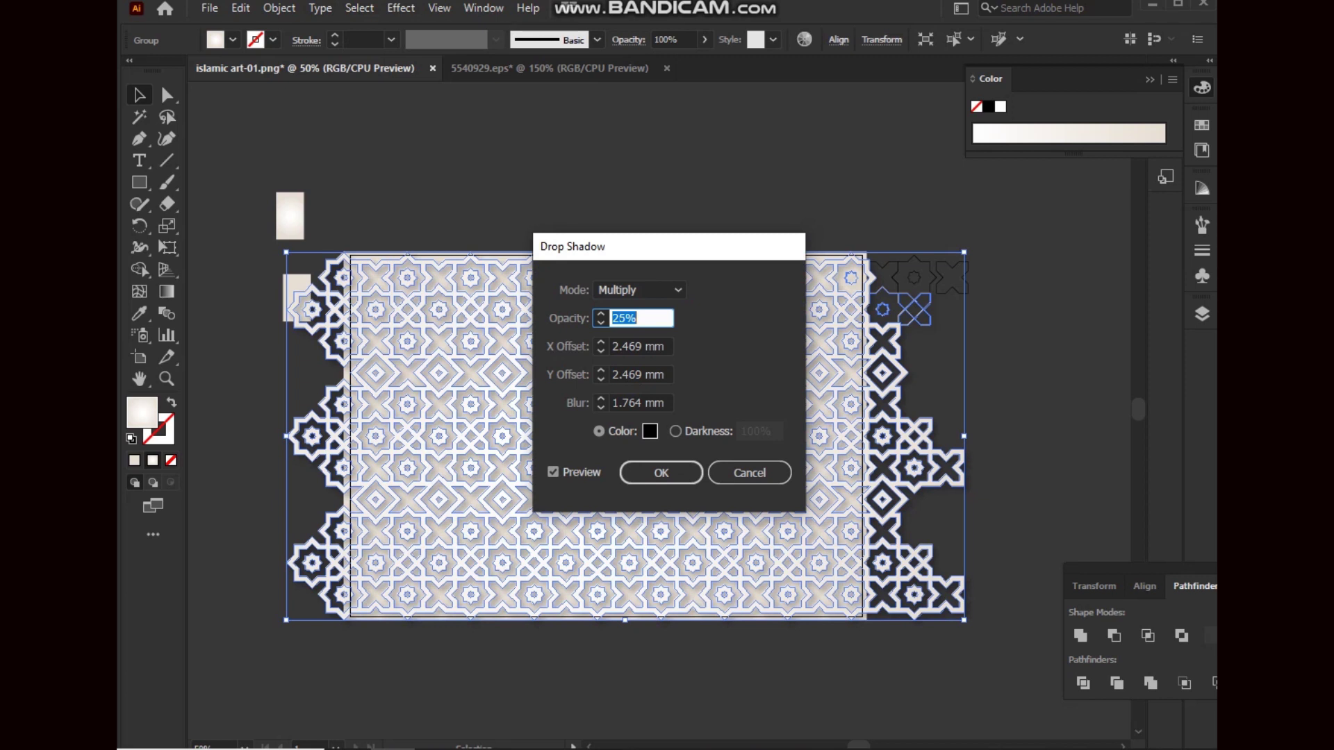
{"action": "key", "text": "Return"}
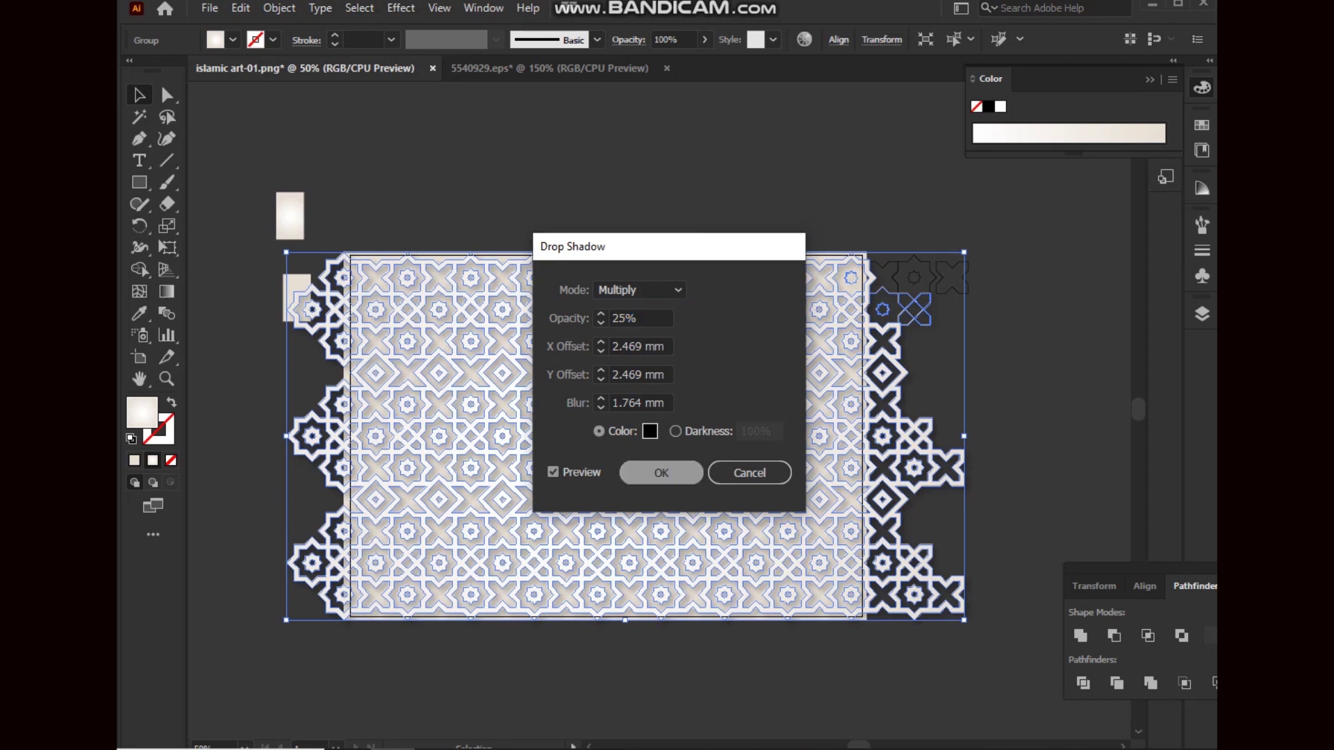
{"action": "key", "text": "ctrl+shift+a"}
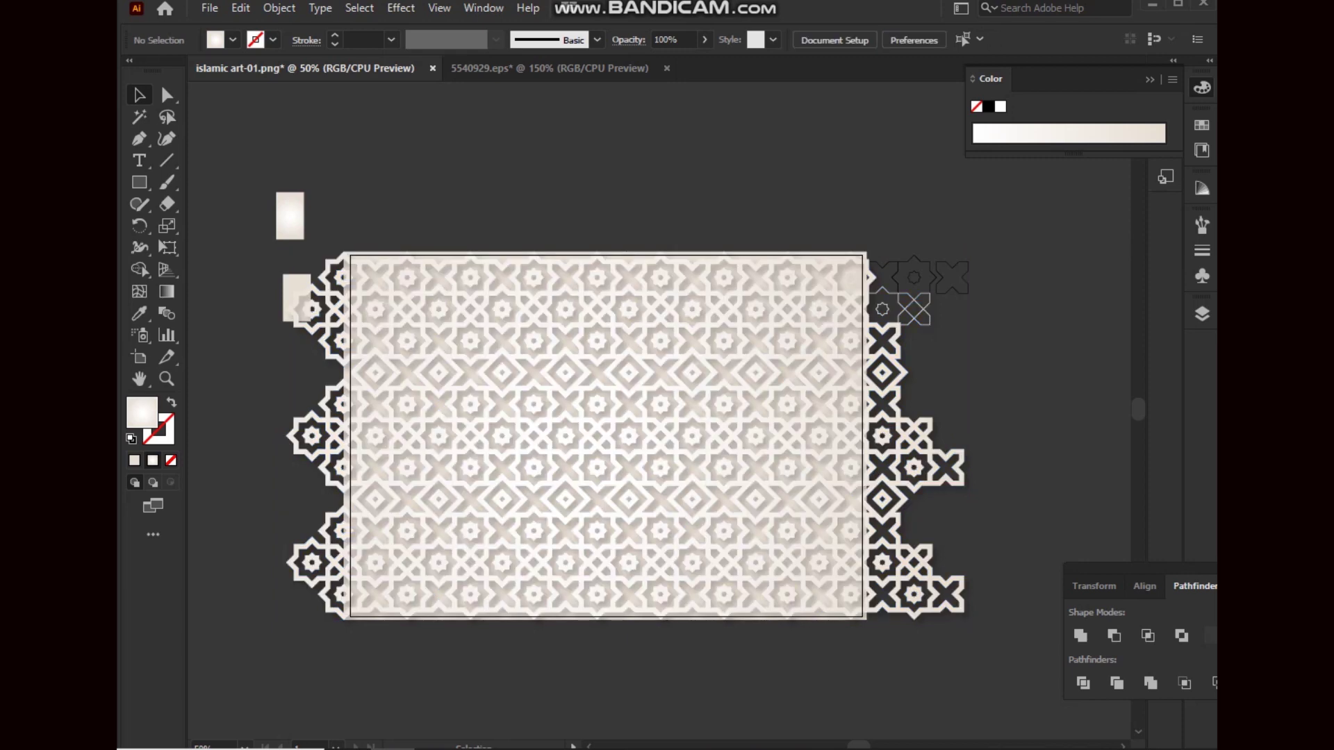
{"action": "key", "text": "ctrl+plus"}
{"action": "key", "text": "ctrl+plus"}
{"action": "key", "text": "ctrl+plus"}
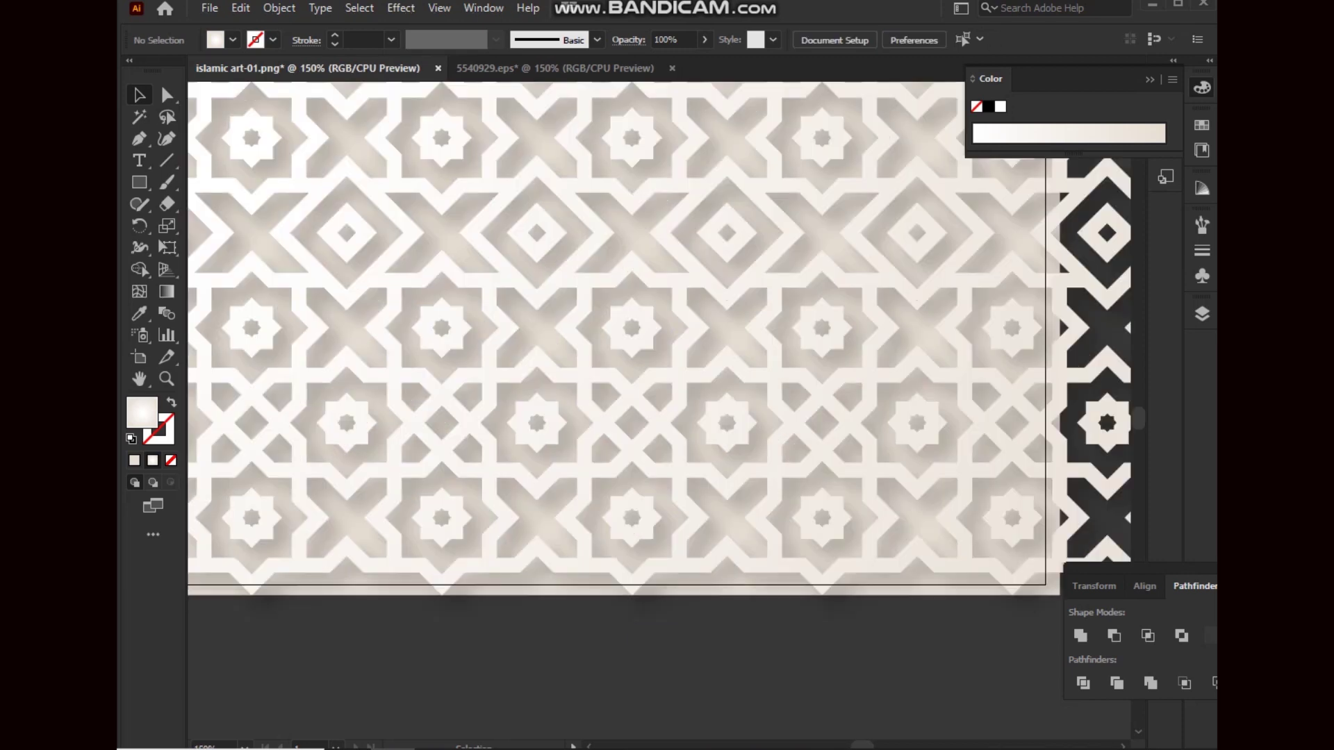
{"action": "key", "text": "ctrl+minus"}
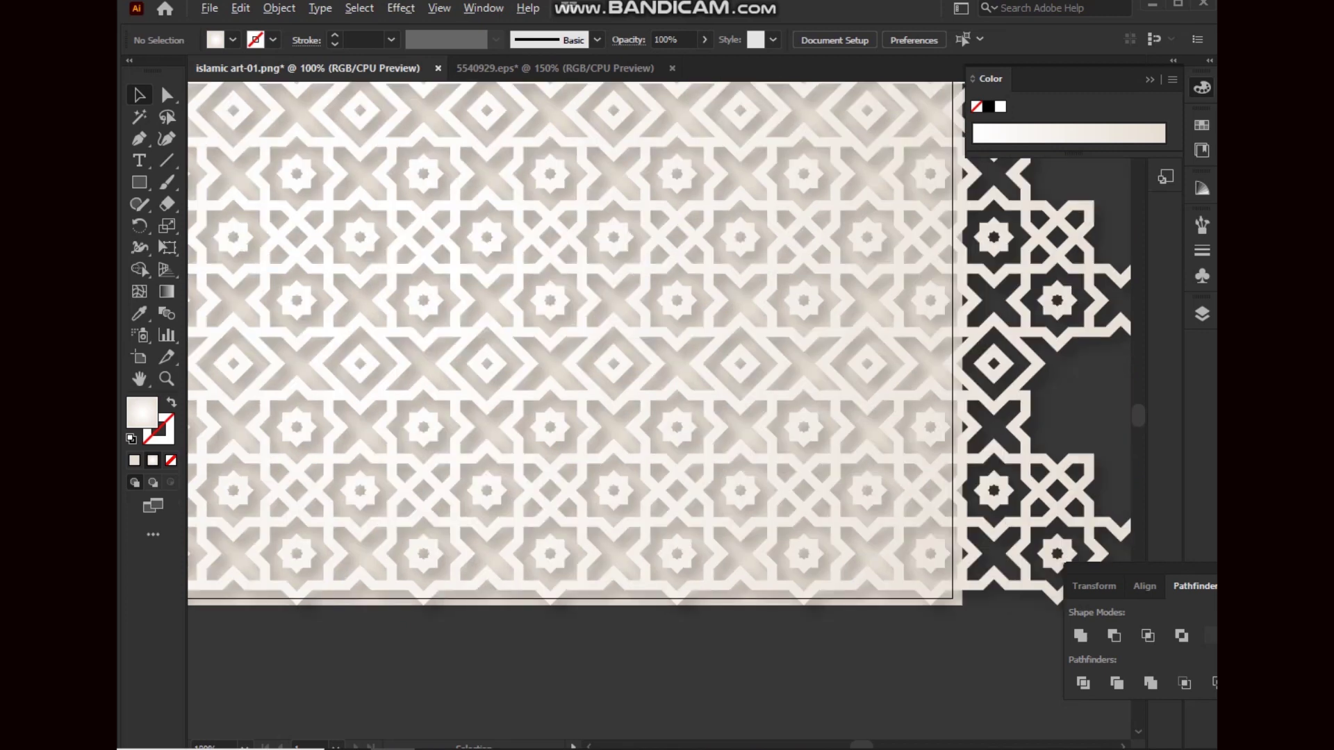
{"action": "left_click", "coordinate": [677, 375]}
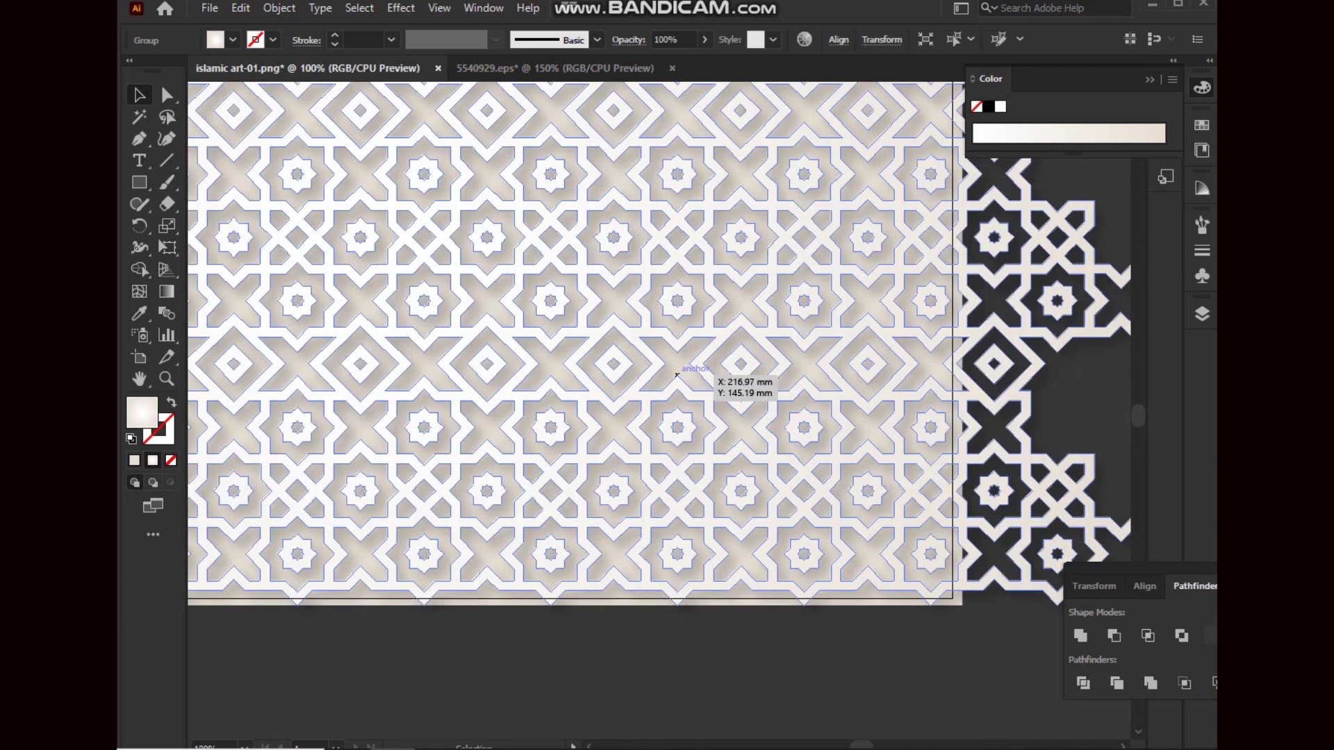
{"action": "key", "text": "ctrl+minus"}
{"action": "key", "text": "ctrl+minus"}
{"action": "key", "text": "ctrl+minus"}
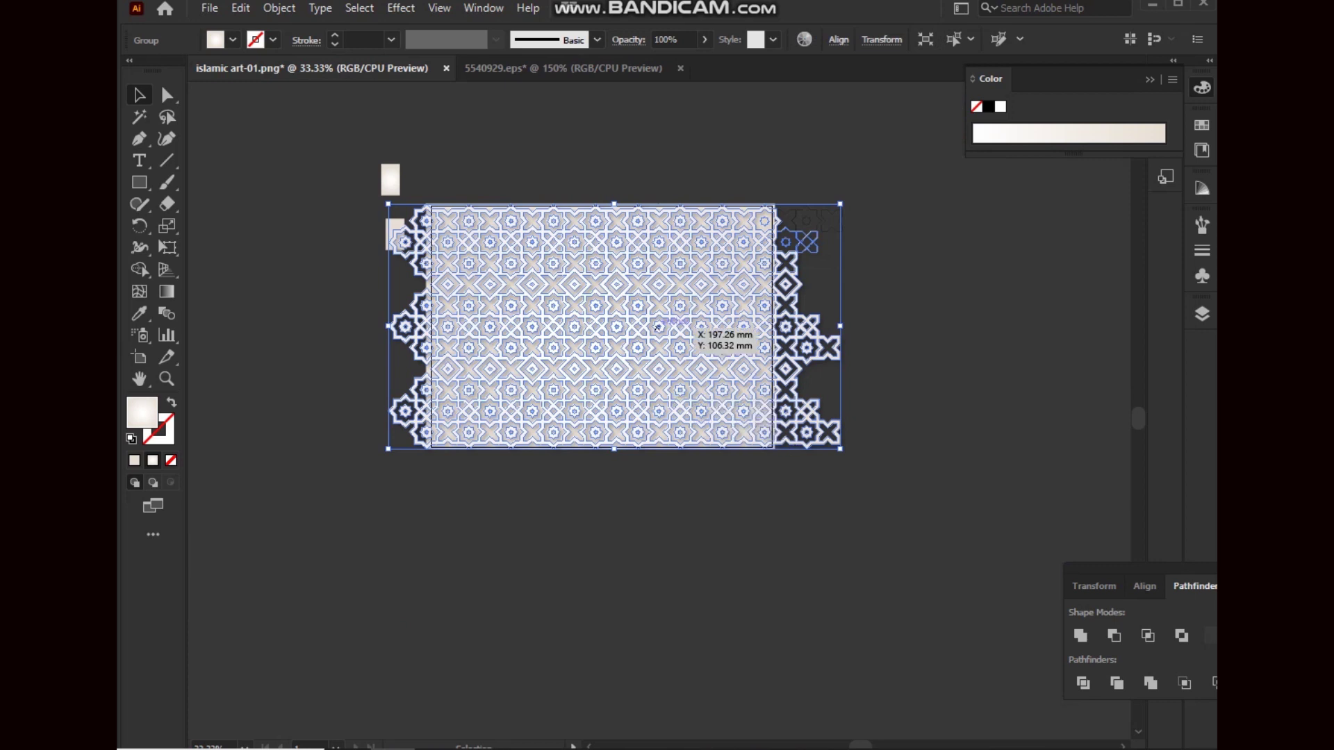
{"action": "left_click", "coordinate": [597, 39]}
{"action": "key", "text": "Escape"}
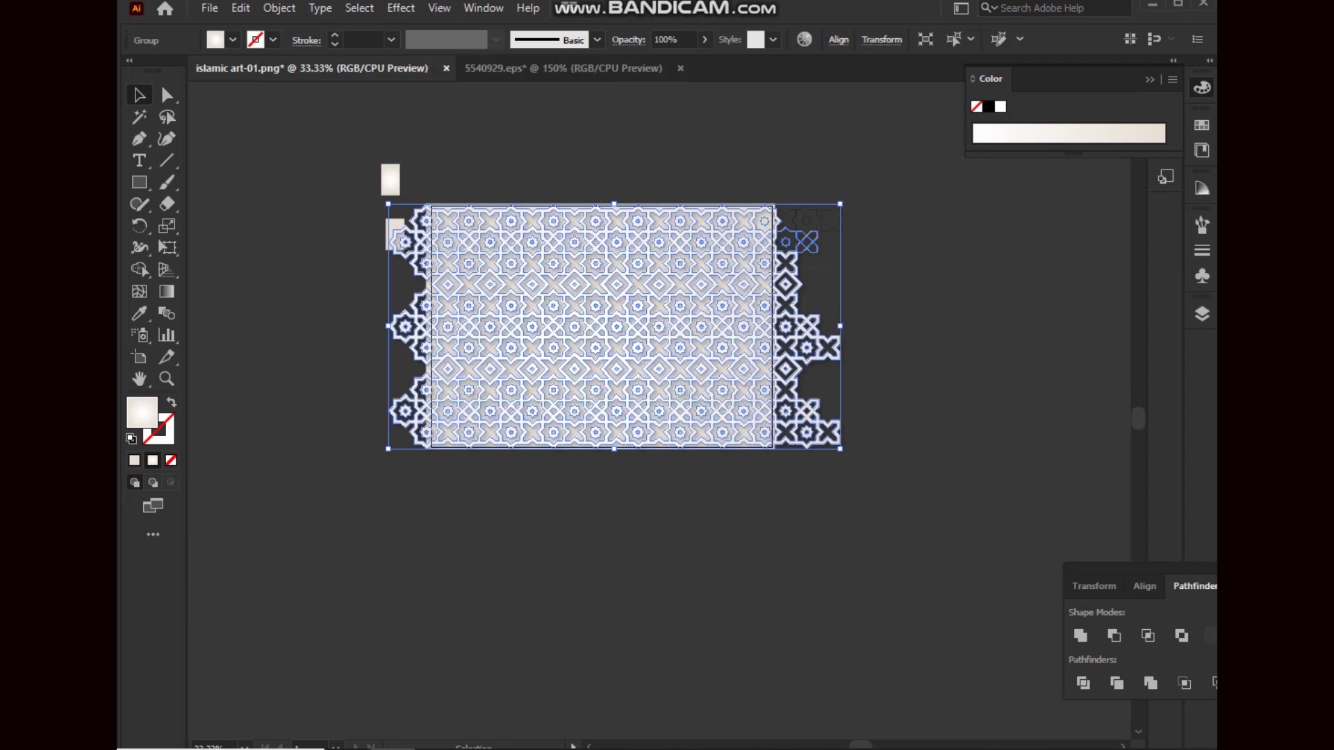
{"action": "key", "text": "ctrl+shift+a"}
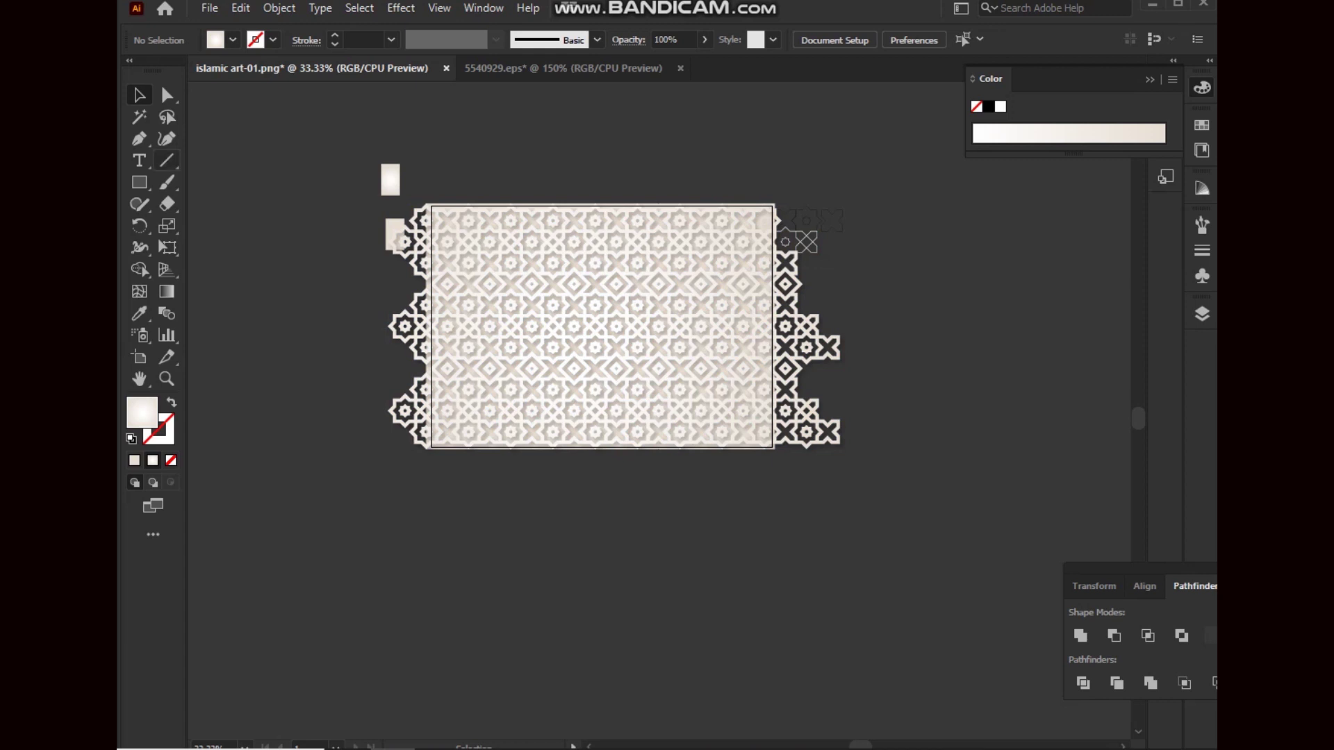
{"action": "left_click", "coordinate": [139, 182]}
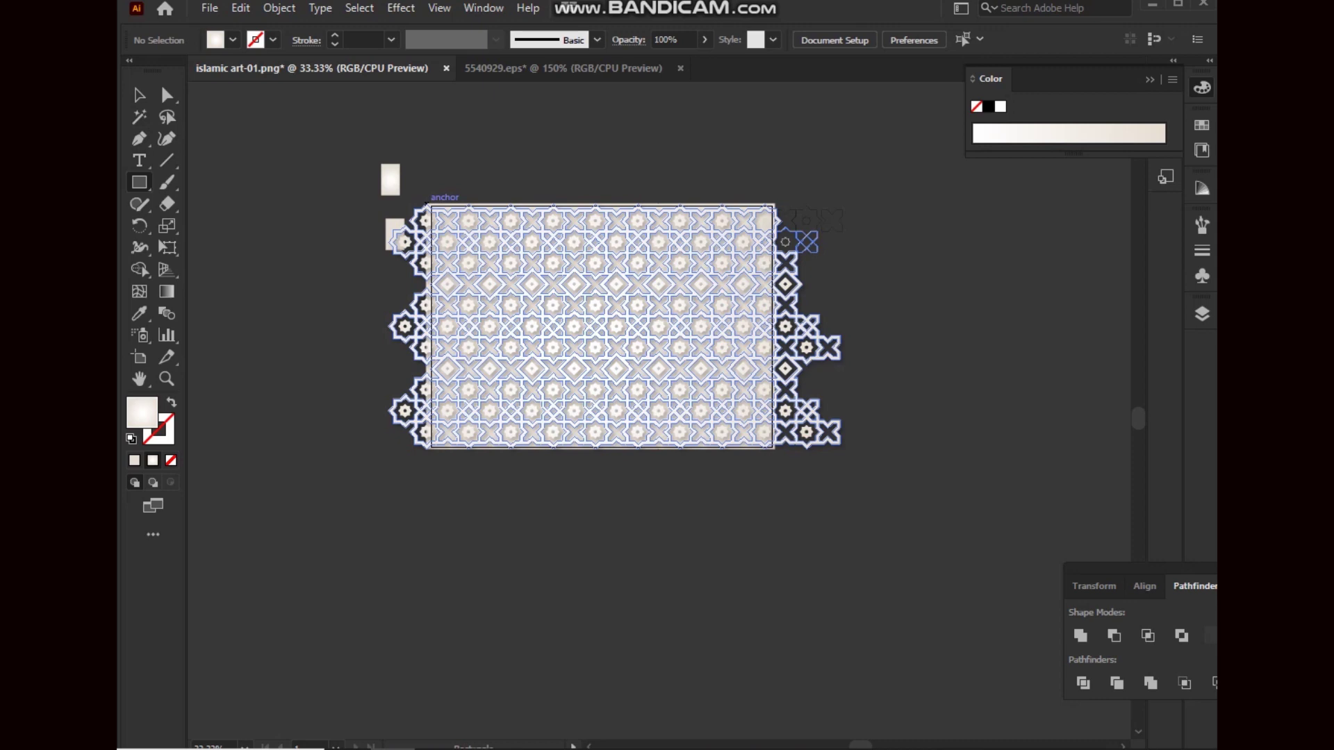
Draw a rough rectangle over the artboard, then undo it and reselect the artwork
{"action": "mouse_move", "coordinate": [434, 206]}
{"action": "left_mouse_down"}
{"action": "mouse_move", "coordinate": [807, 471]}
{"action": "mouse_move", "coordinate": [774, 445]}
{"action": "left_mouse_up"}
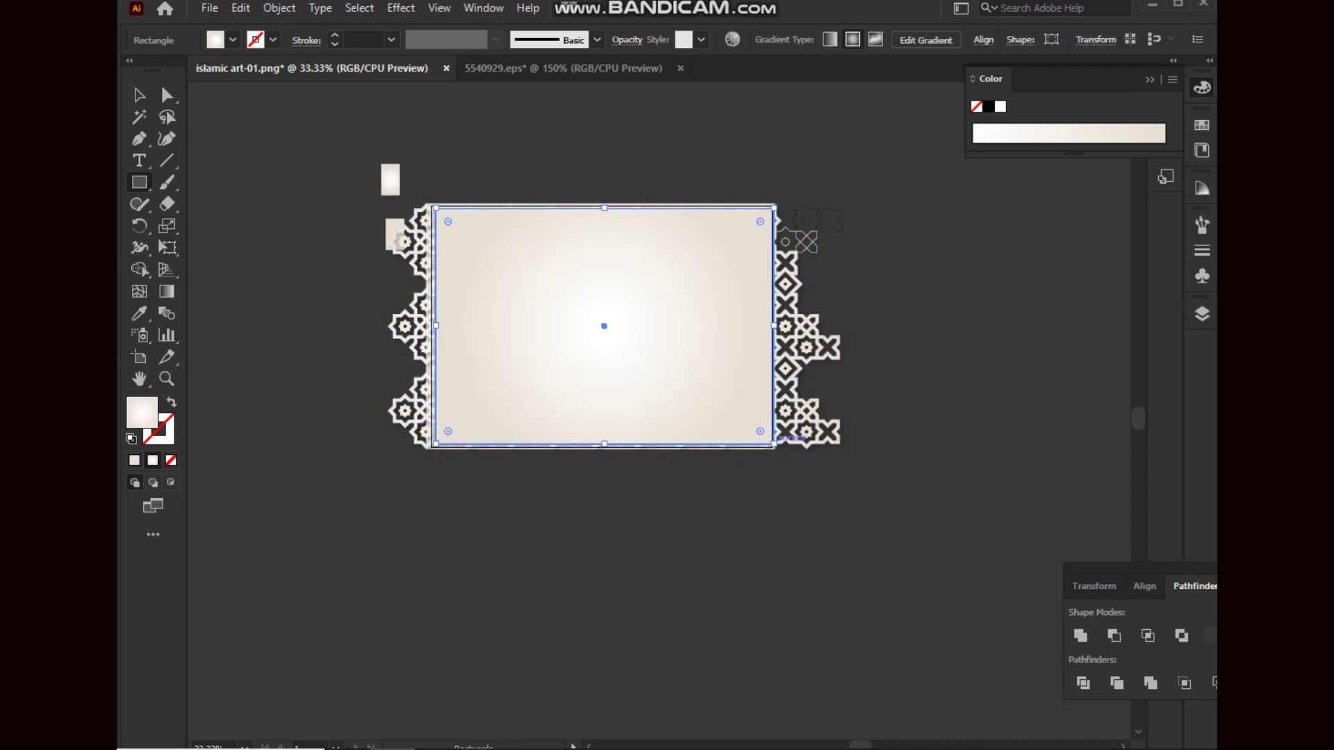
{"action": "key", "text": "ctrl+a"}
{"action": "key", "text": "ctrl+z"}
{"action": "key", "text": "ctrl+a"}
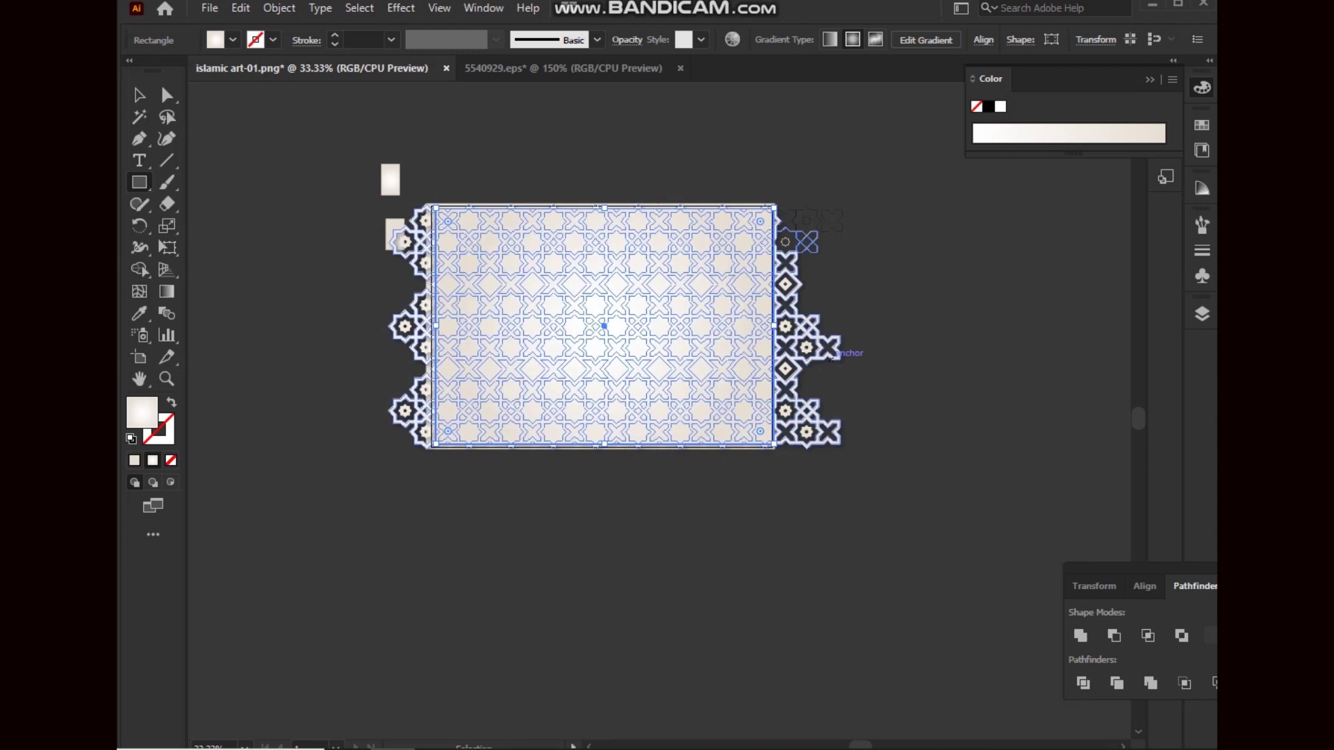
{"action": "right_click", "coordinate": [649, 335]}
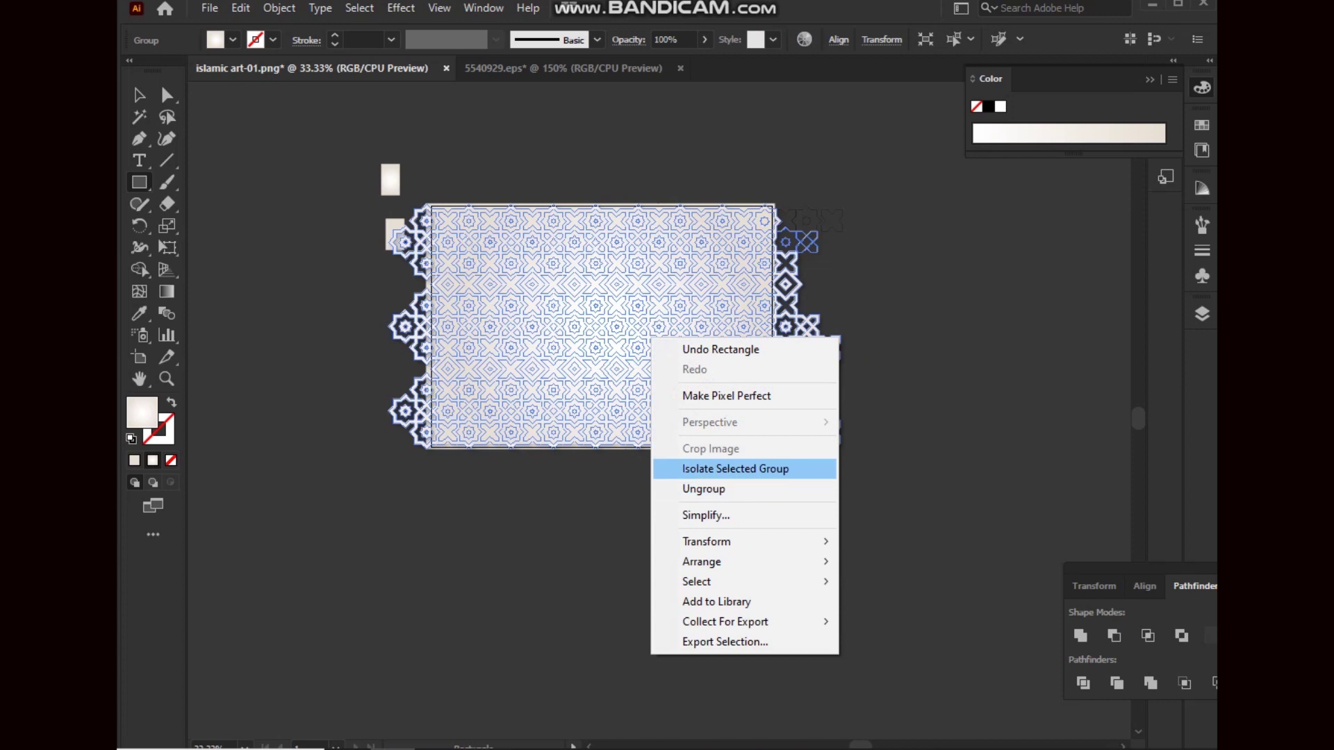
{"action": "key", "text": "Escape"}
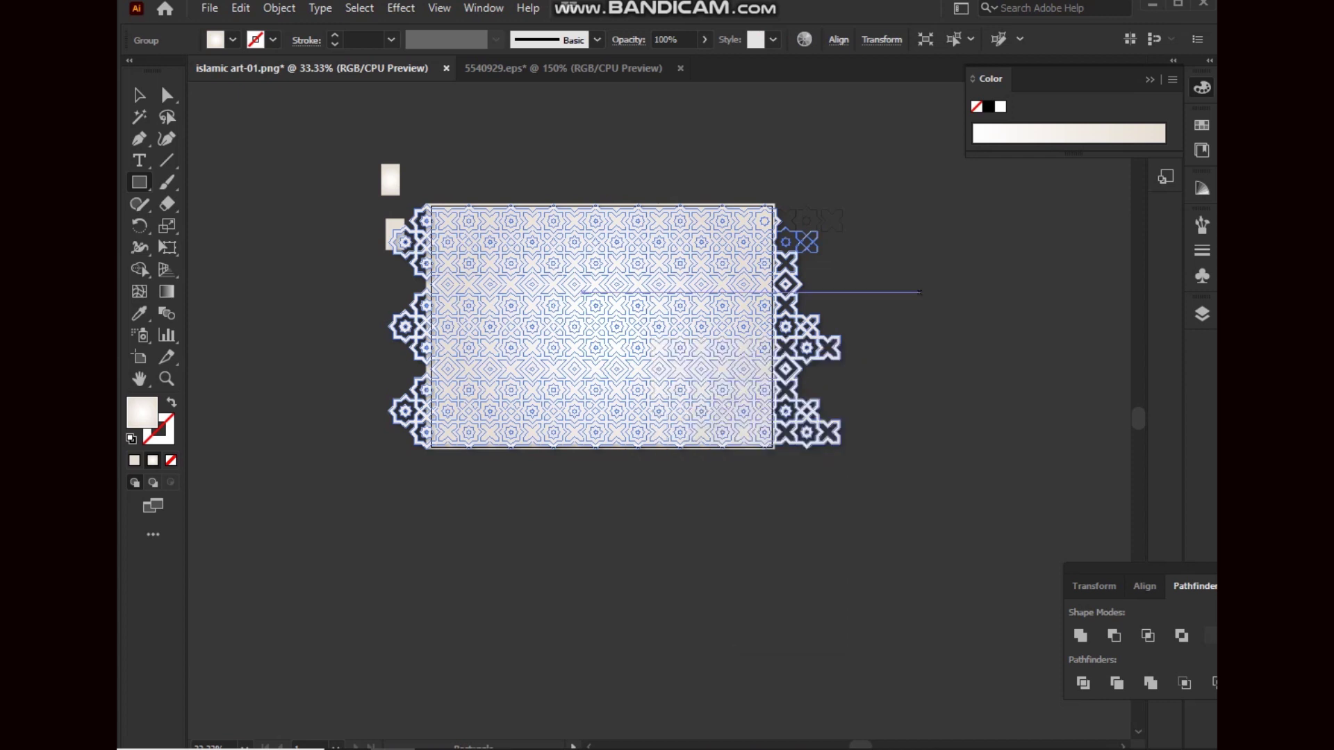
Create a 294.517 × 205.203 mm rectangle and direct-select the background rectangle
{"action": "left_click", "coordinate": [921, 292]}
{"action": "key", "text": "Return"}
{"action": "key", "text": "v"}
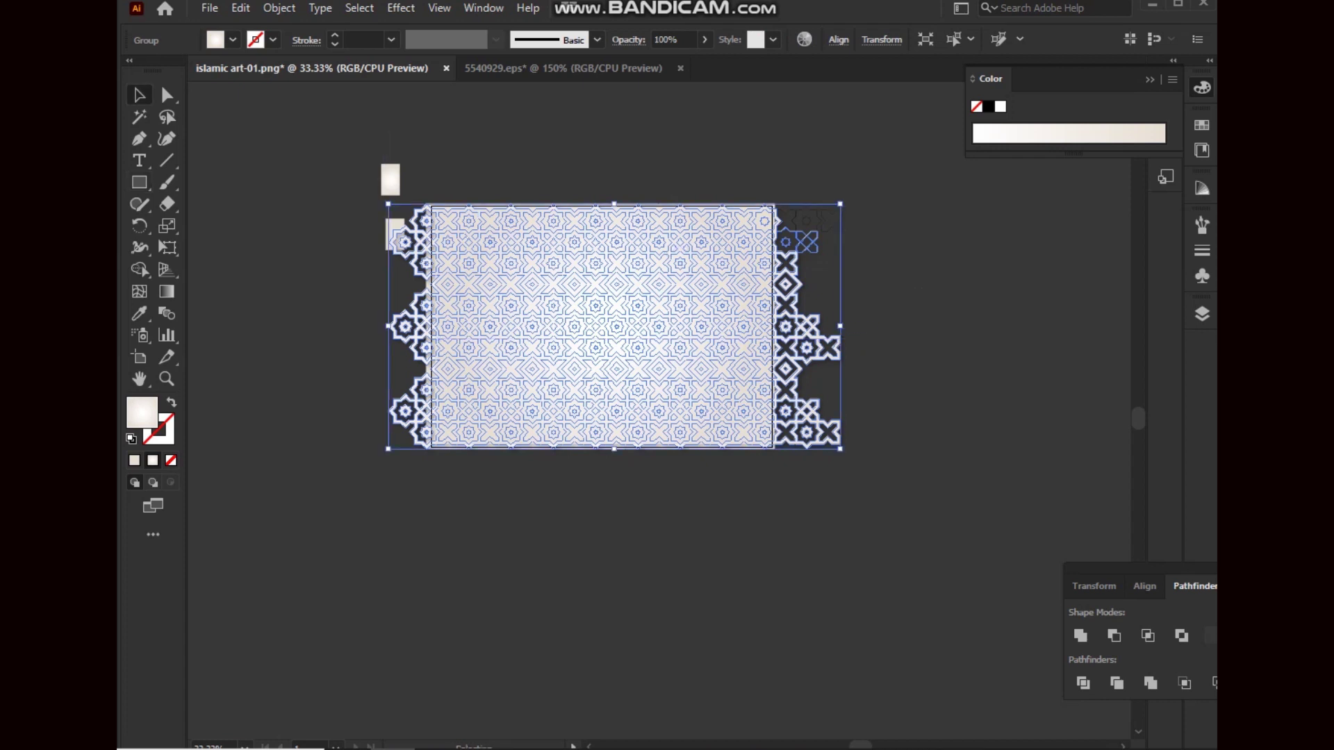
{"action": "left_click", "coordinate": [792, 287]}
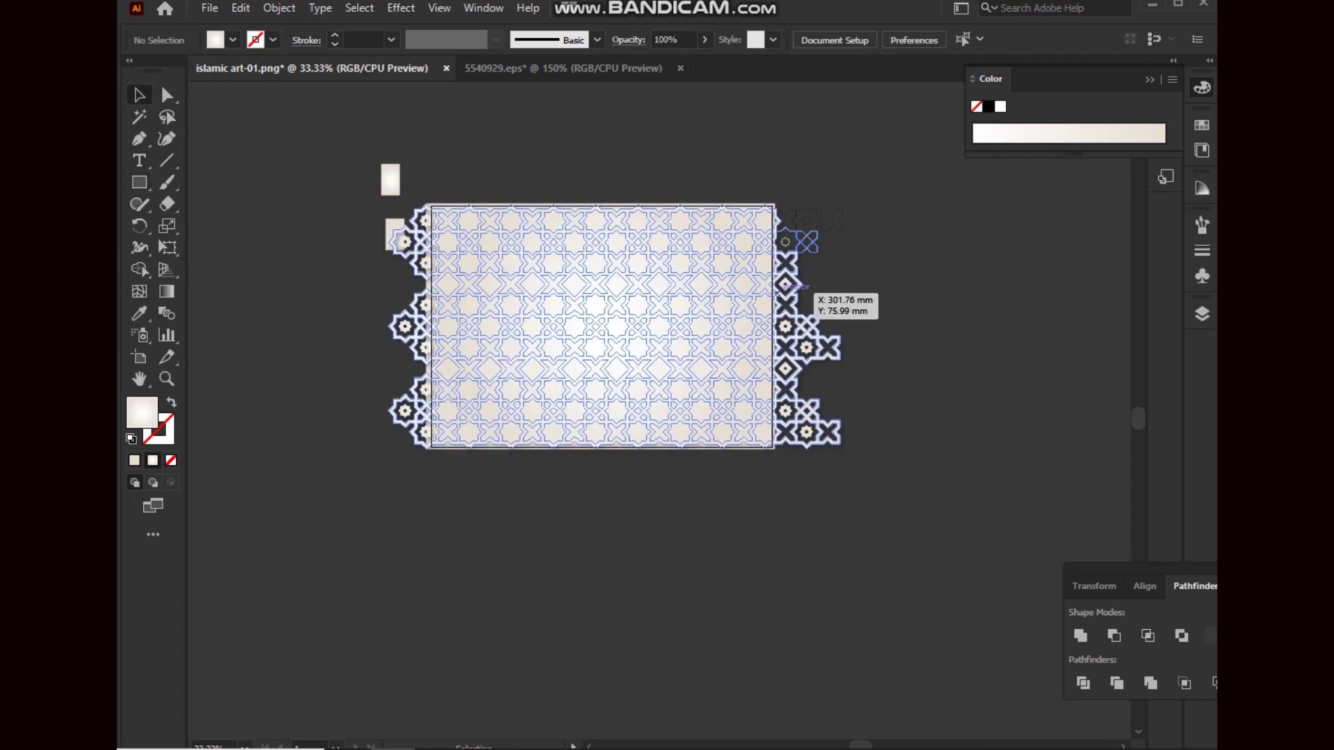
{"action": "key", "text": "a"}
{"action": "left_click", "coordinate": [773, 327]}
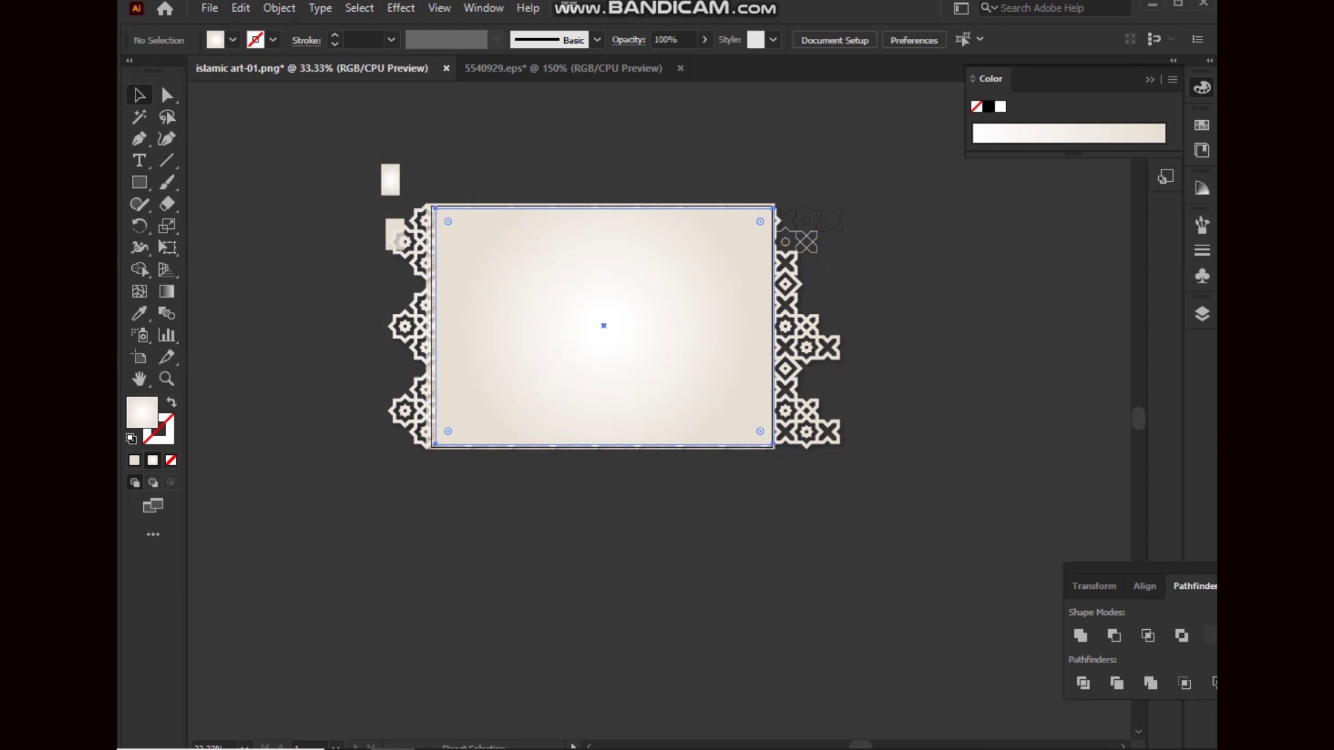
Add a pattern point to the rectangle selection, apply Make Clipping Mask, and accept the warnings
{"action": "left_click", "coordinate": [810, 327]}
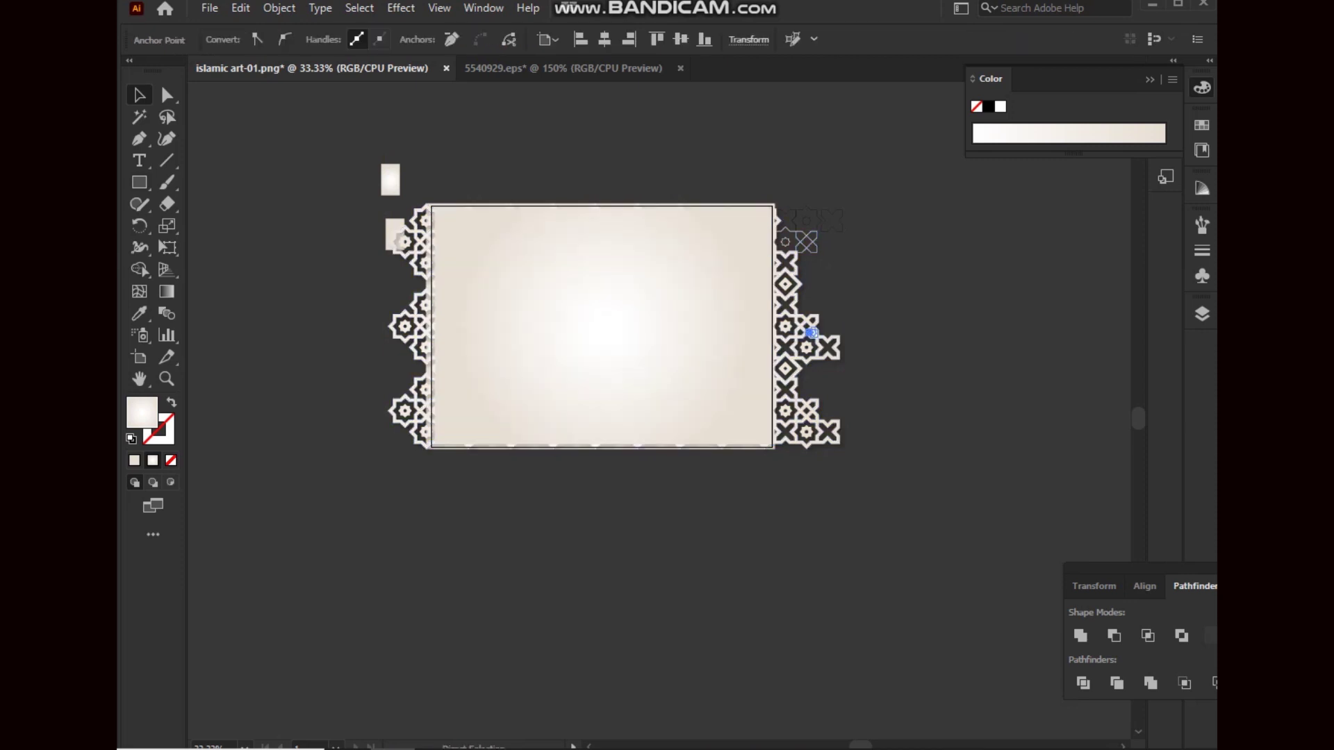
{"action": "right_click", "coordinate": [810, 330]}
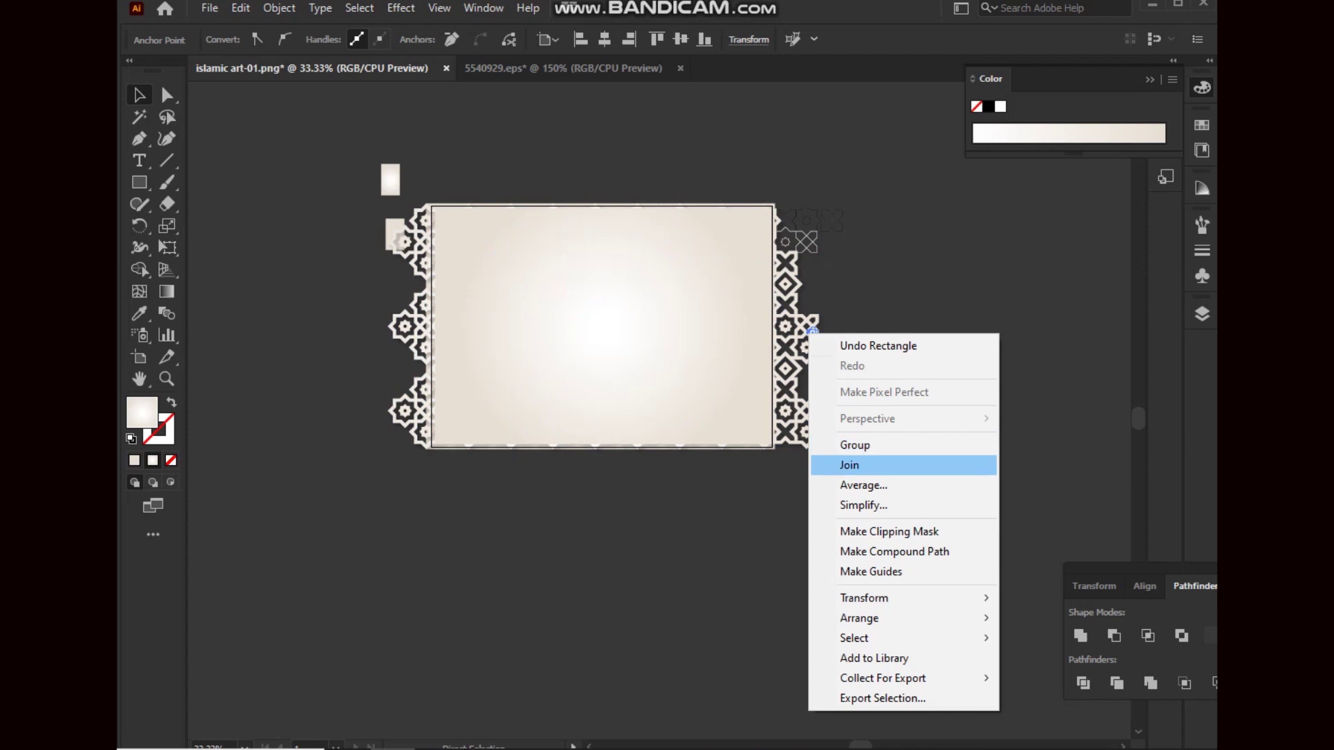
{"action": "left_click", "coordinate": [889, 532]}
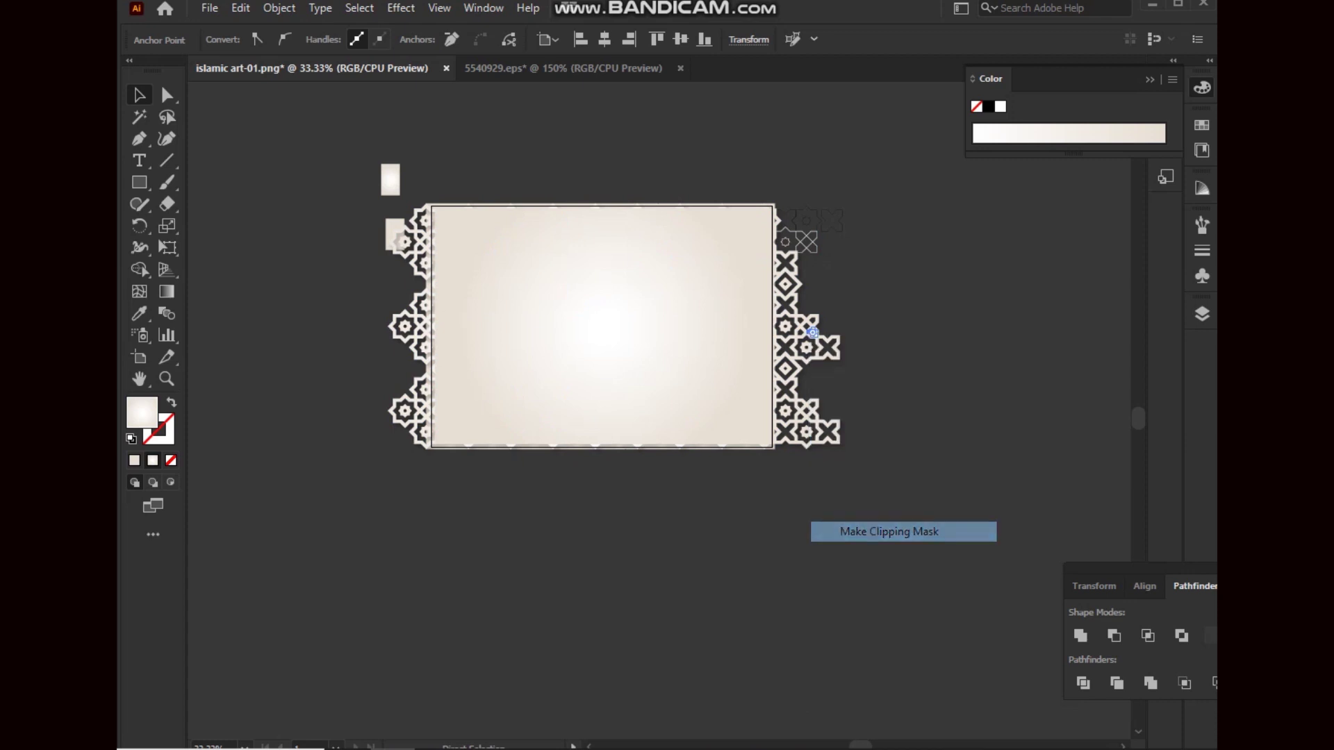
{"action": "key", "text": "Return"}
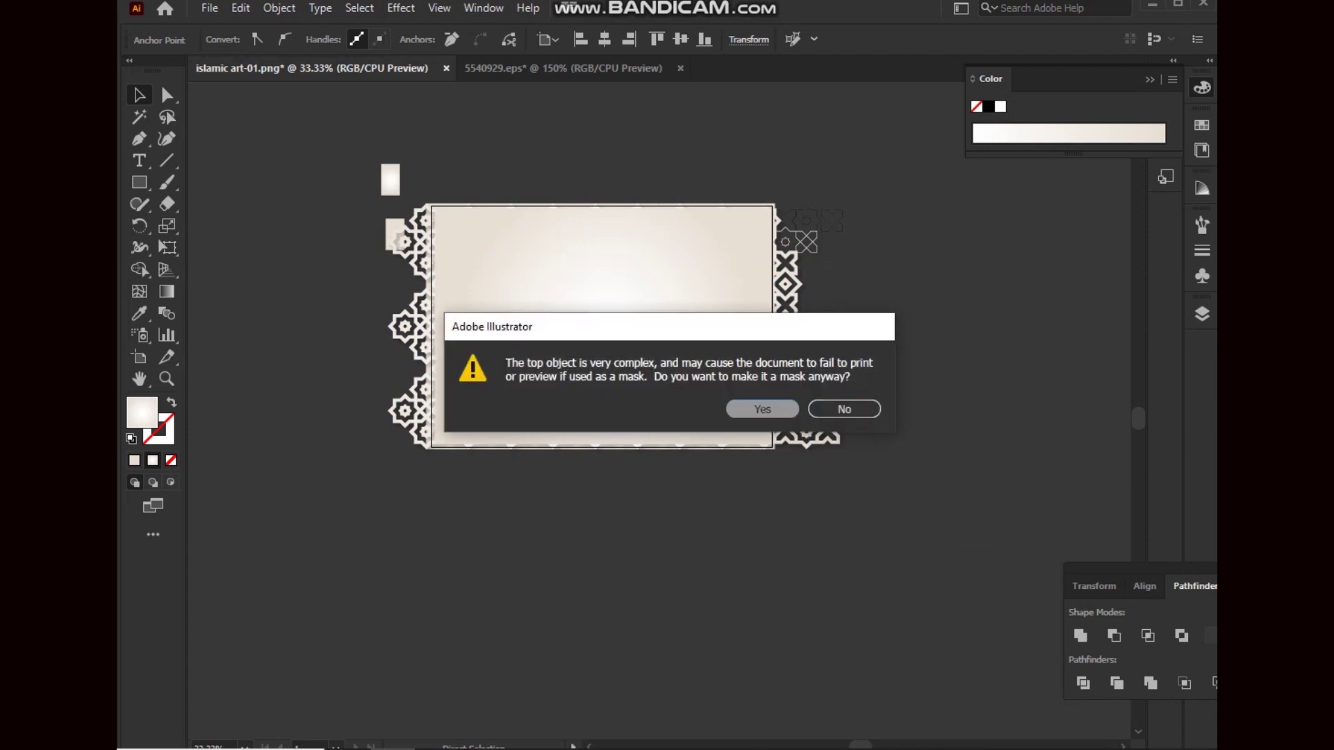
{"action": "left_click", "coordinate": [838, 408]}
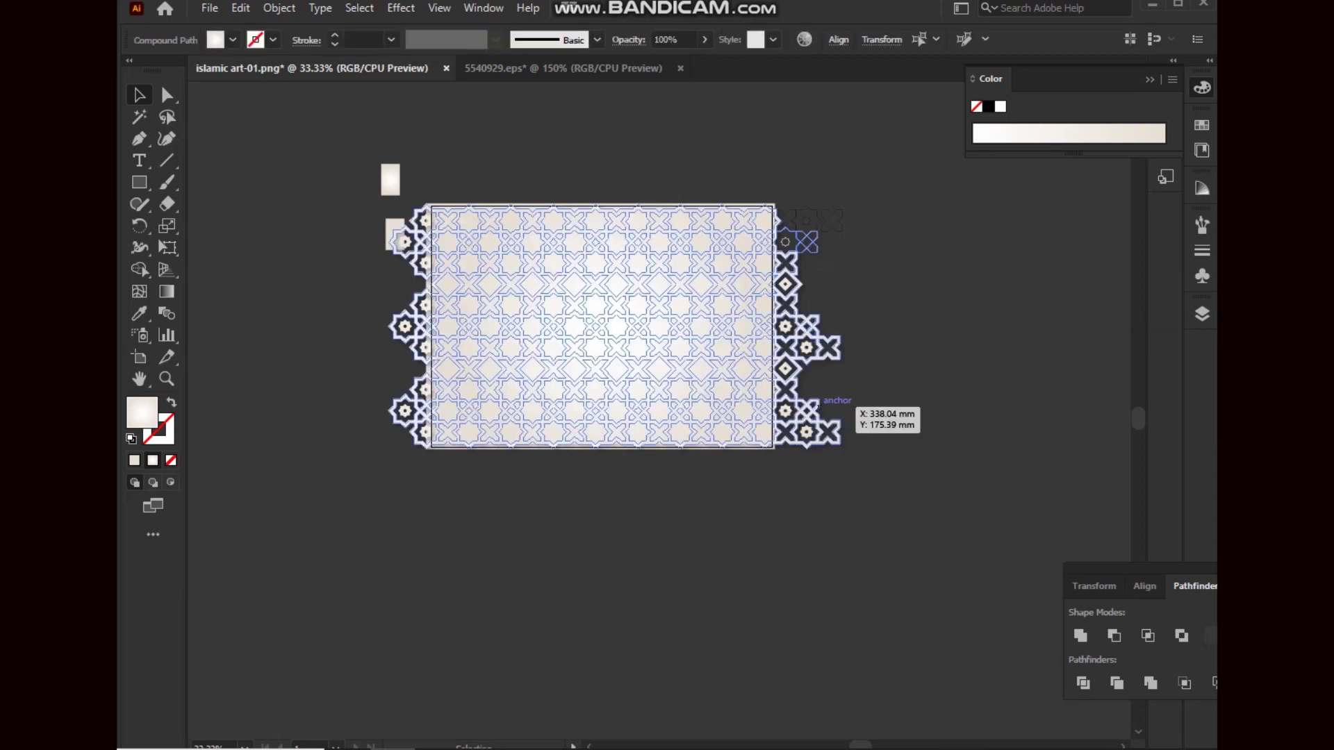
{"action": "key", "text": "ctrl+shift+a"}
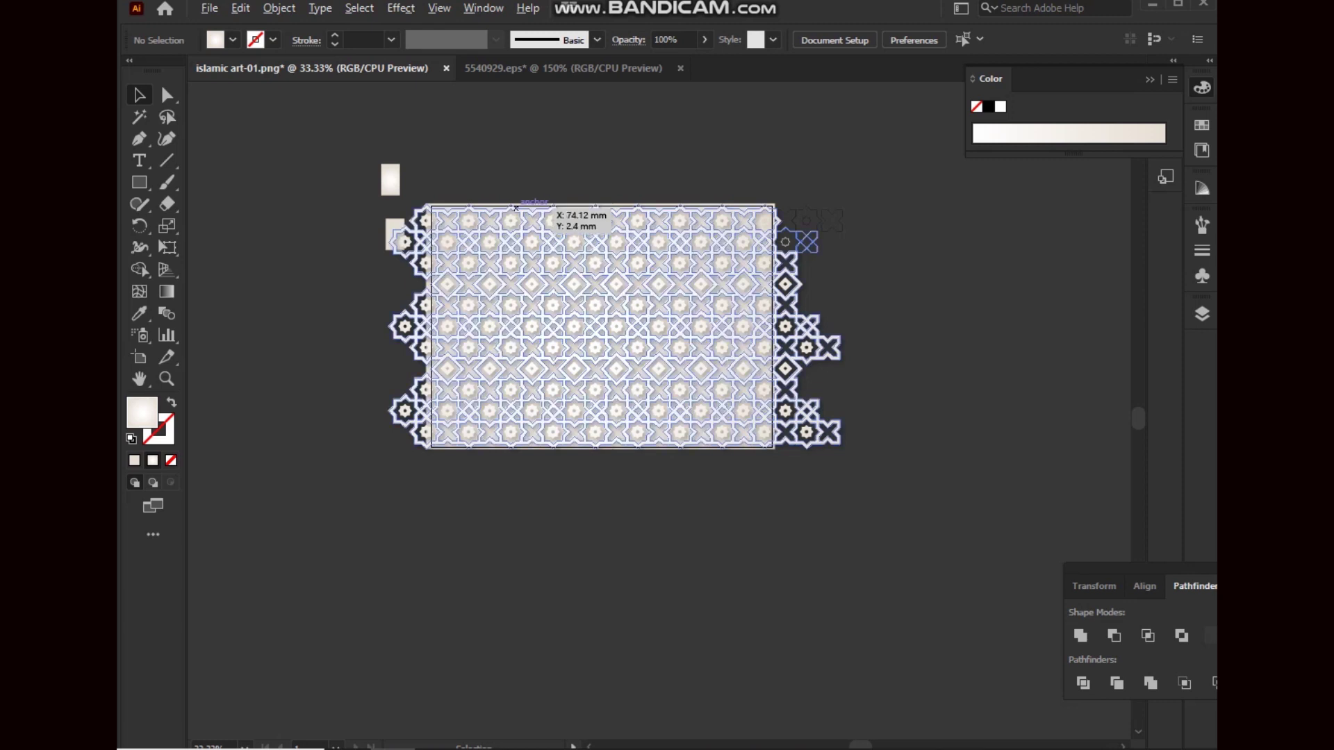
{"action": "scroll", "coordinate": [515, 211], "scroll_direction": "up", "scroll_amount": 2}
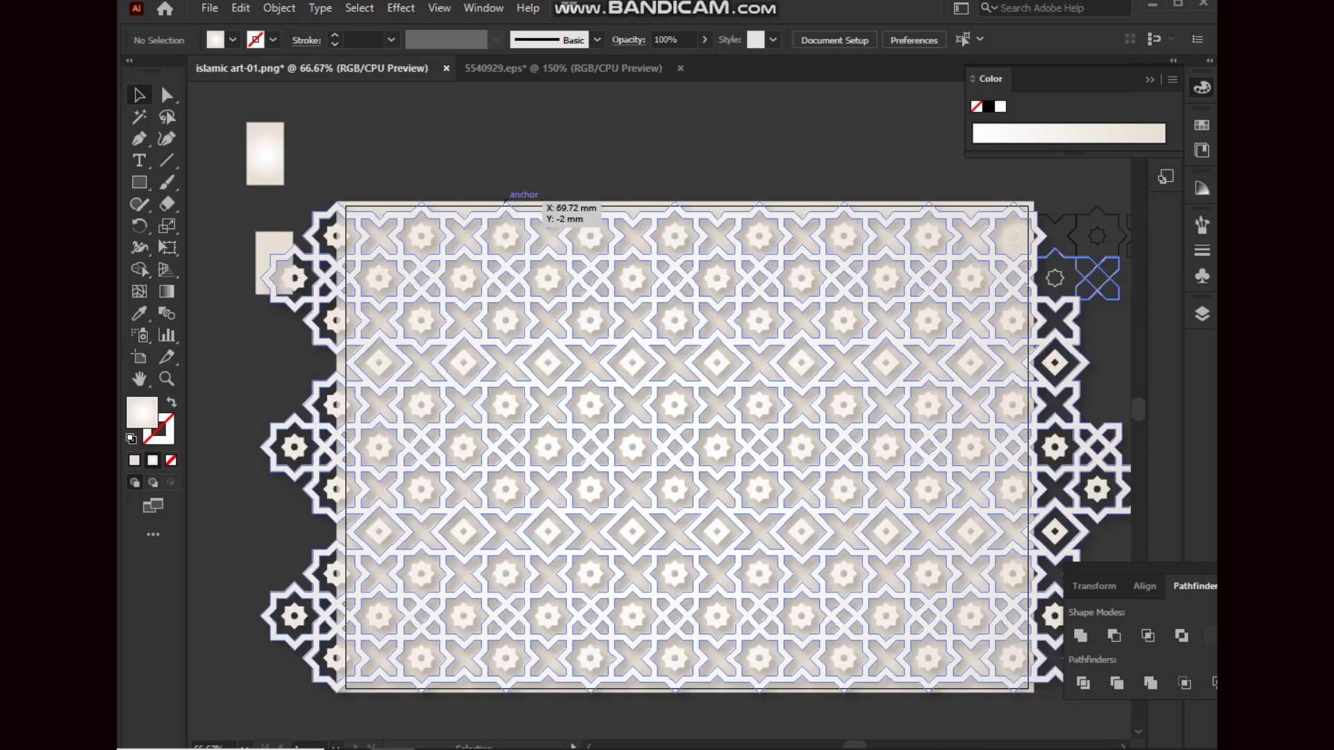
{"action": "scroll", "coordinate": [830, 319], "scroll_direction": "down", "scroll_amount": 2}
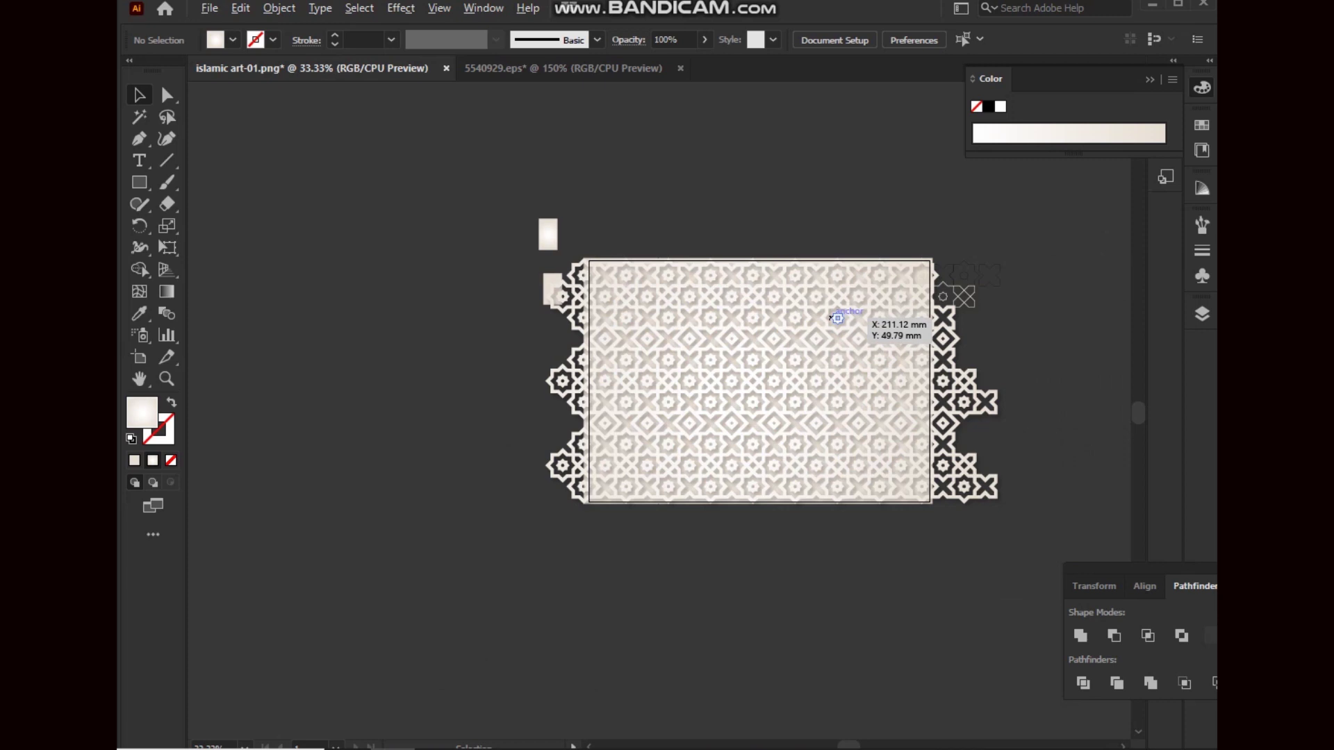